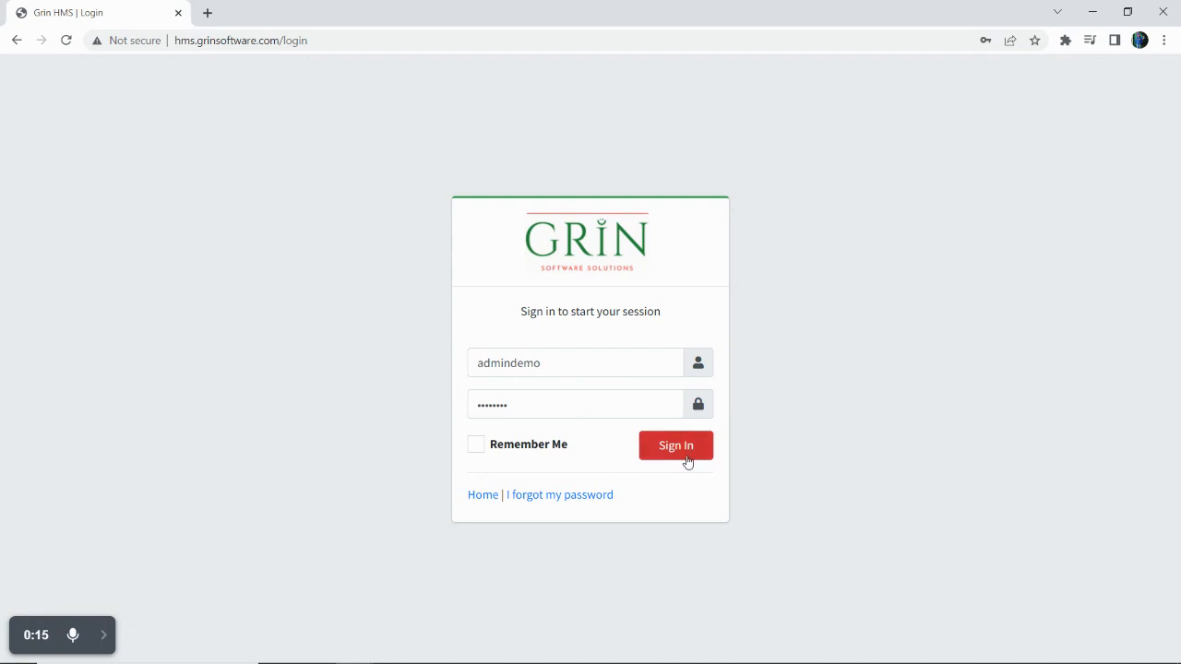
Sign in with the prefilled admin demo credentials to reach the Admin dashboard.
click(685, 458)
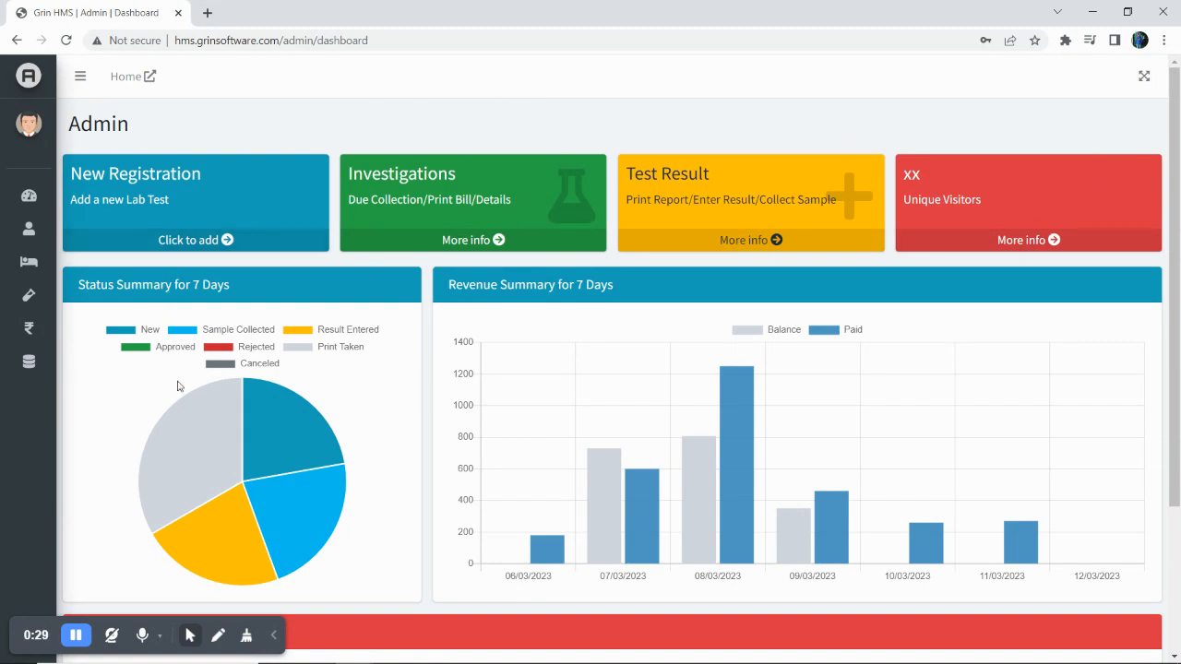
scroll(929, 488, down, 1)
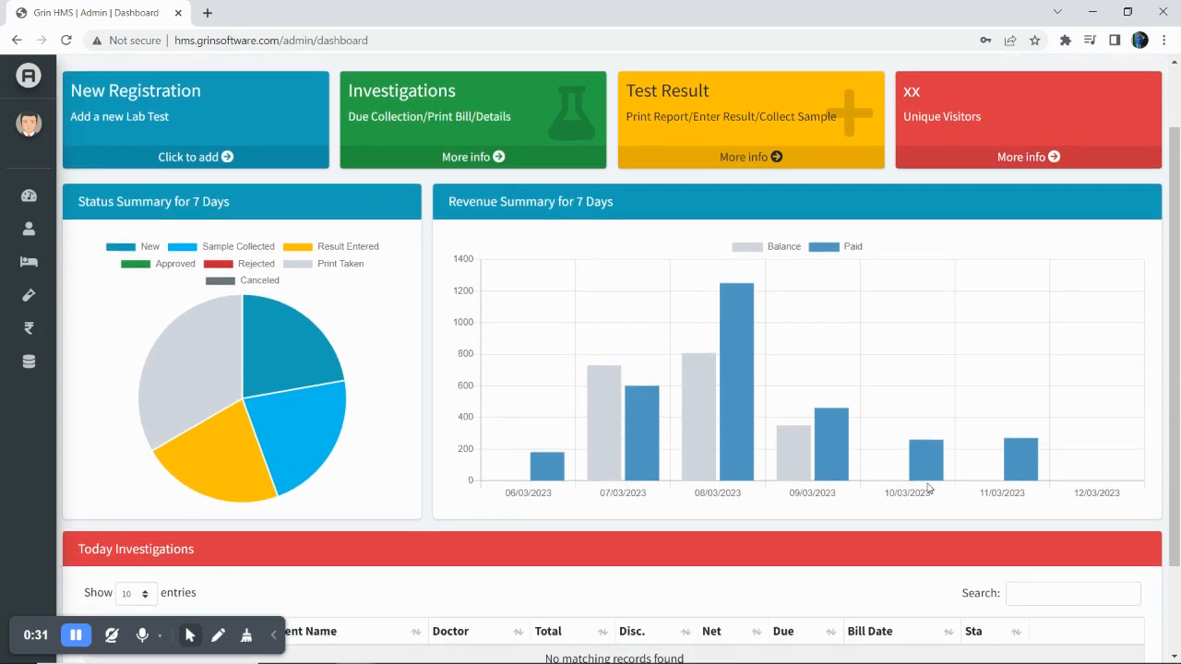
scroll(929, 489, down, 1)
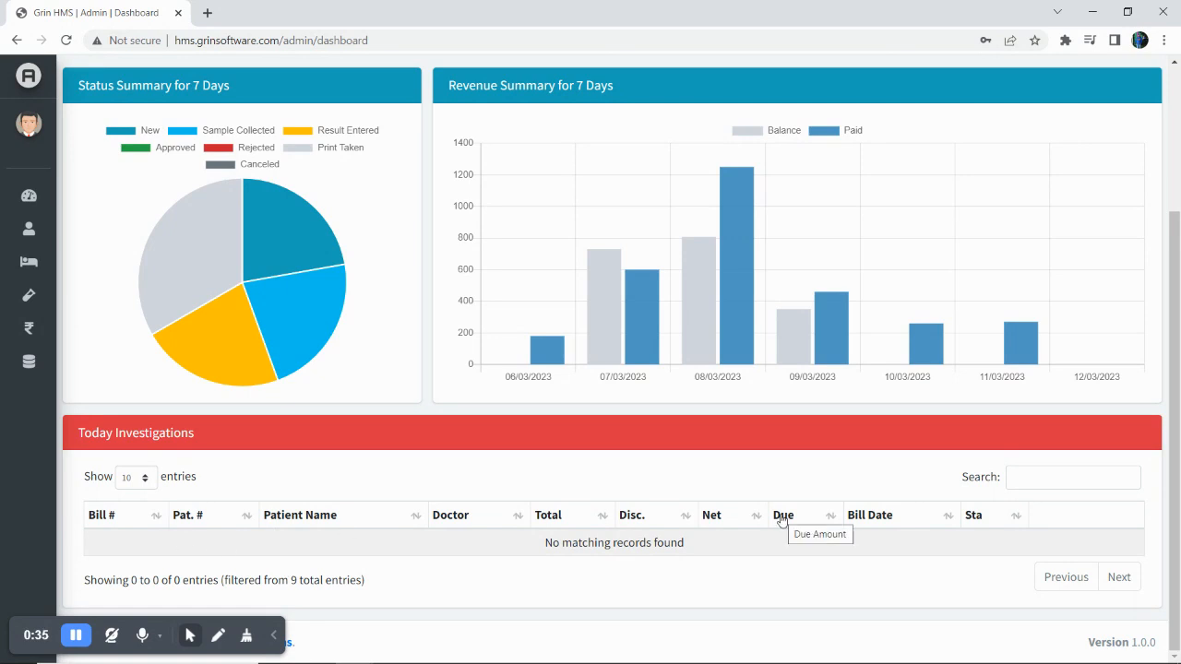
scroll(782, 519, up, 2)
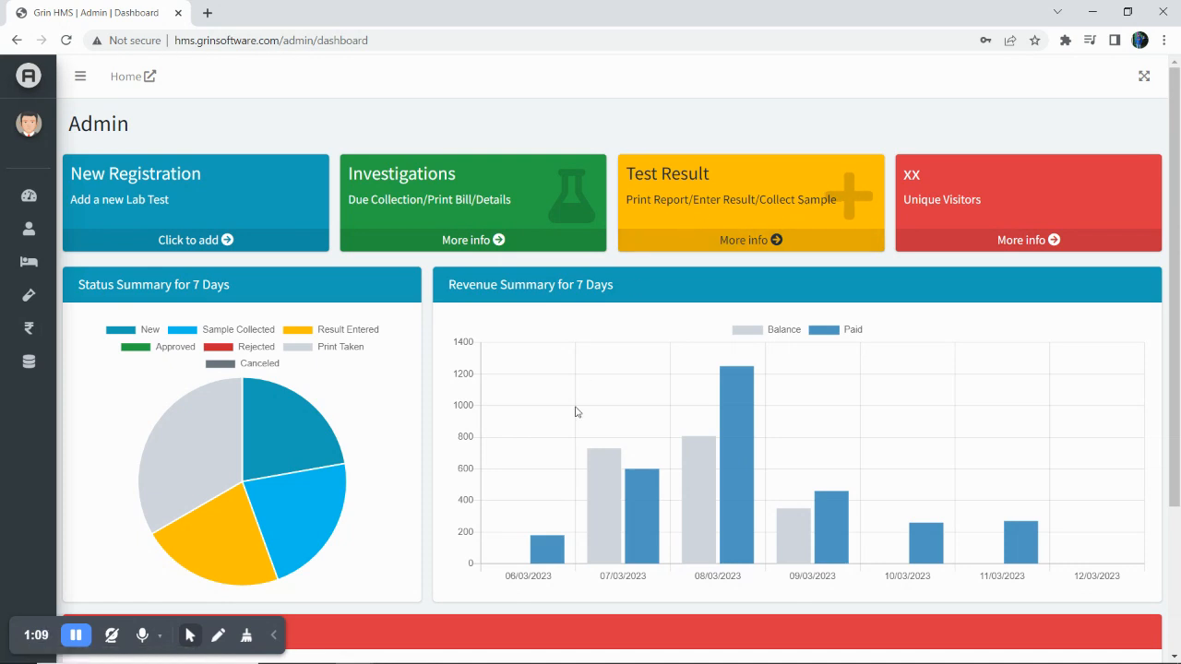
scroll(575, 411, down, 1)
scroll(575, 412, down, 3)
mouse_move(282, 296)
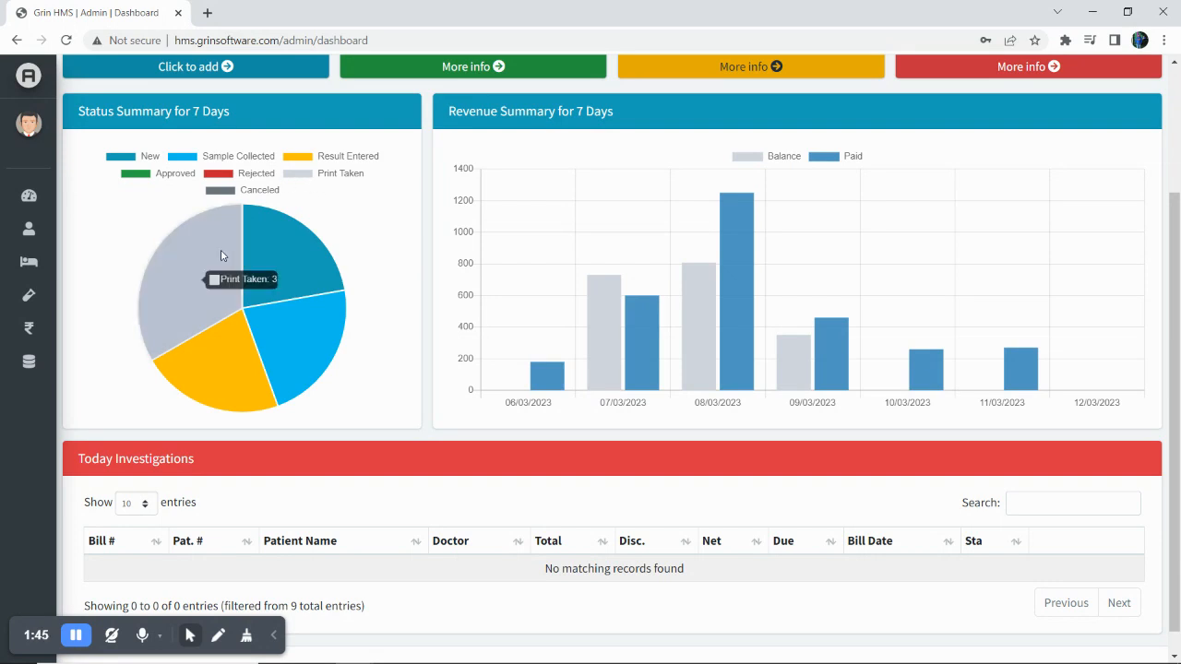
click(306, 180)
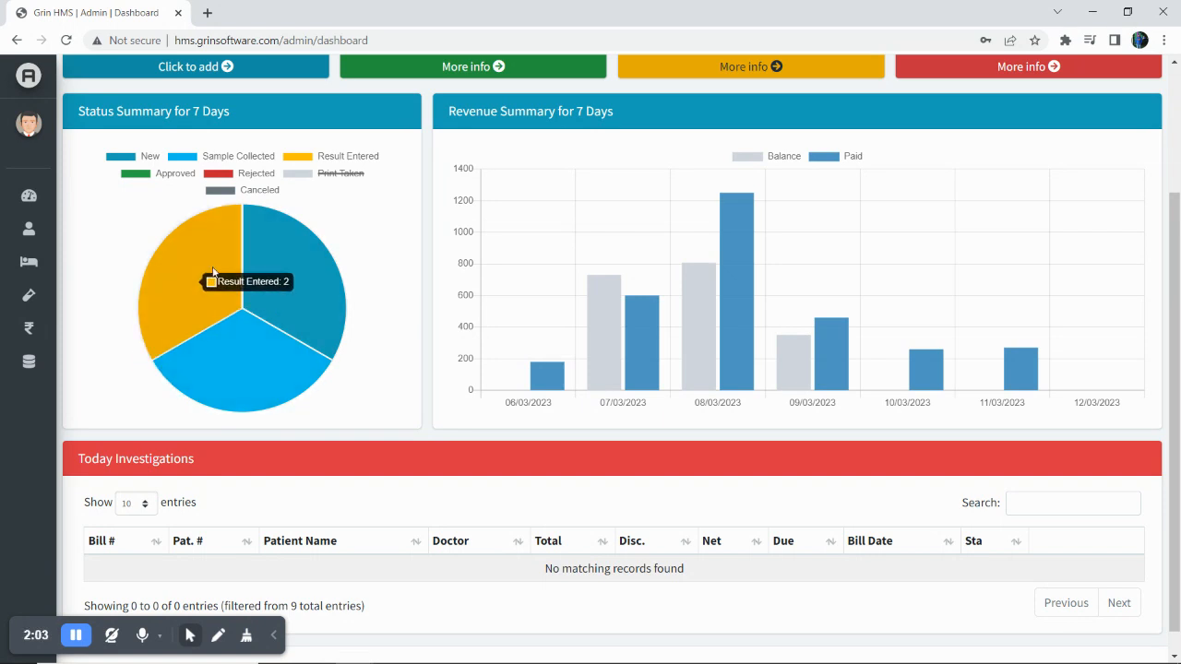
click(302, 175)
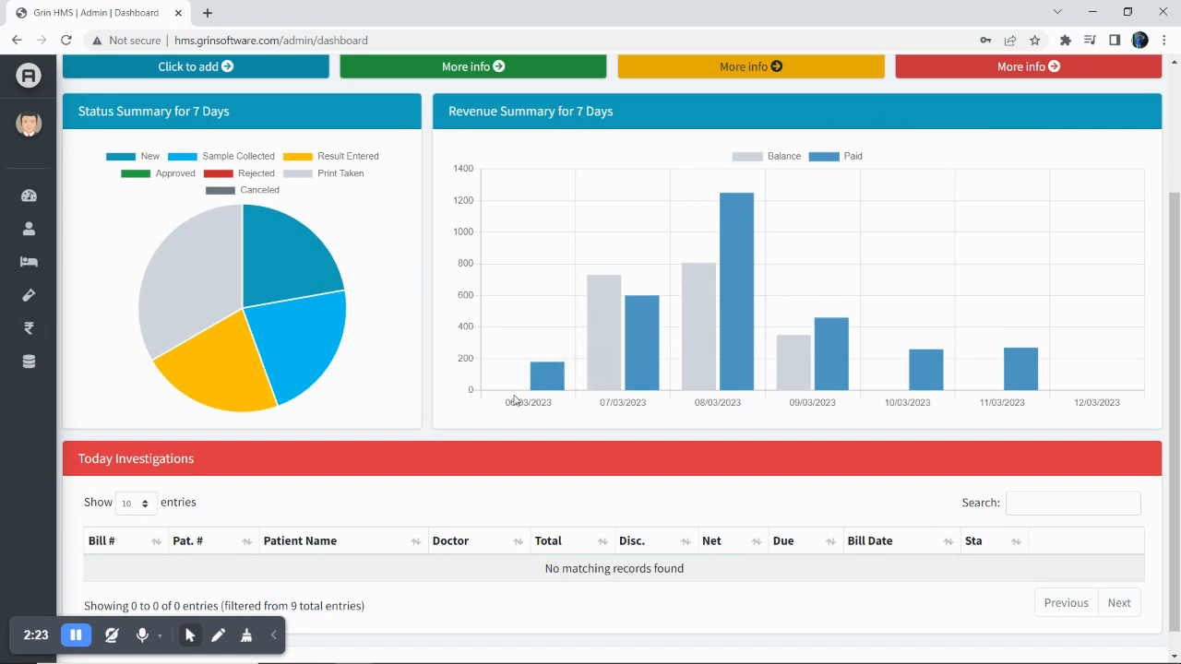
mouse_move(544, 391)
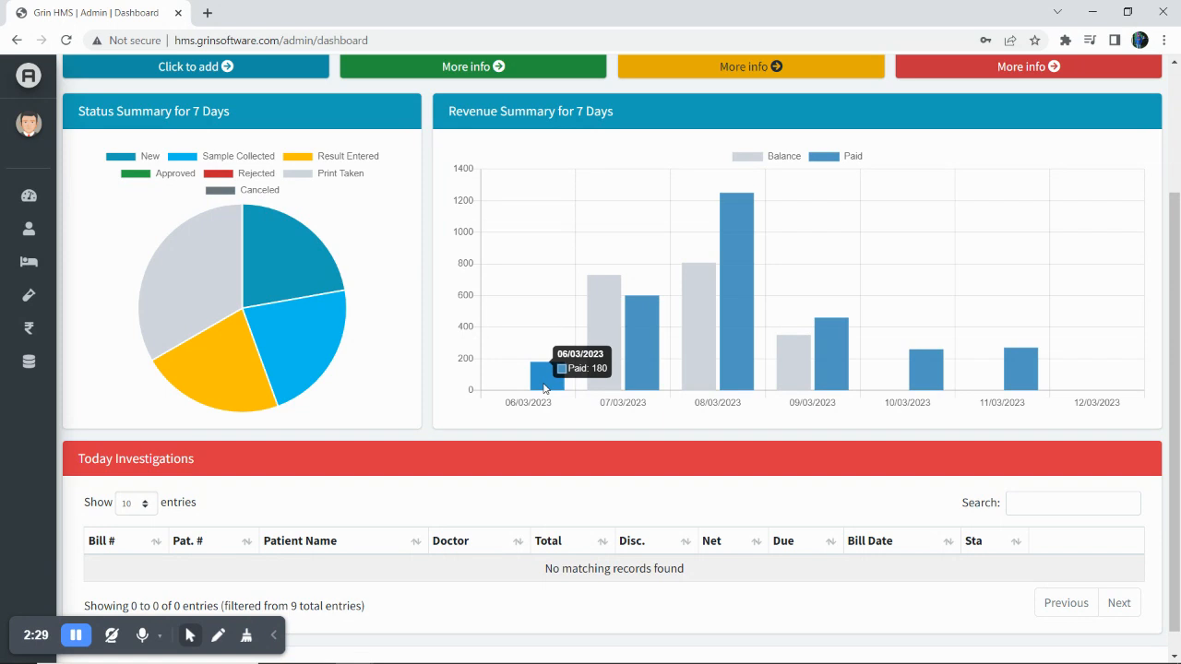
mouse_move(608, 330)
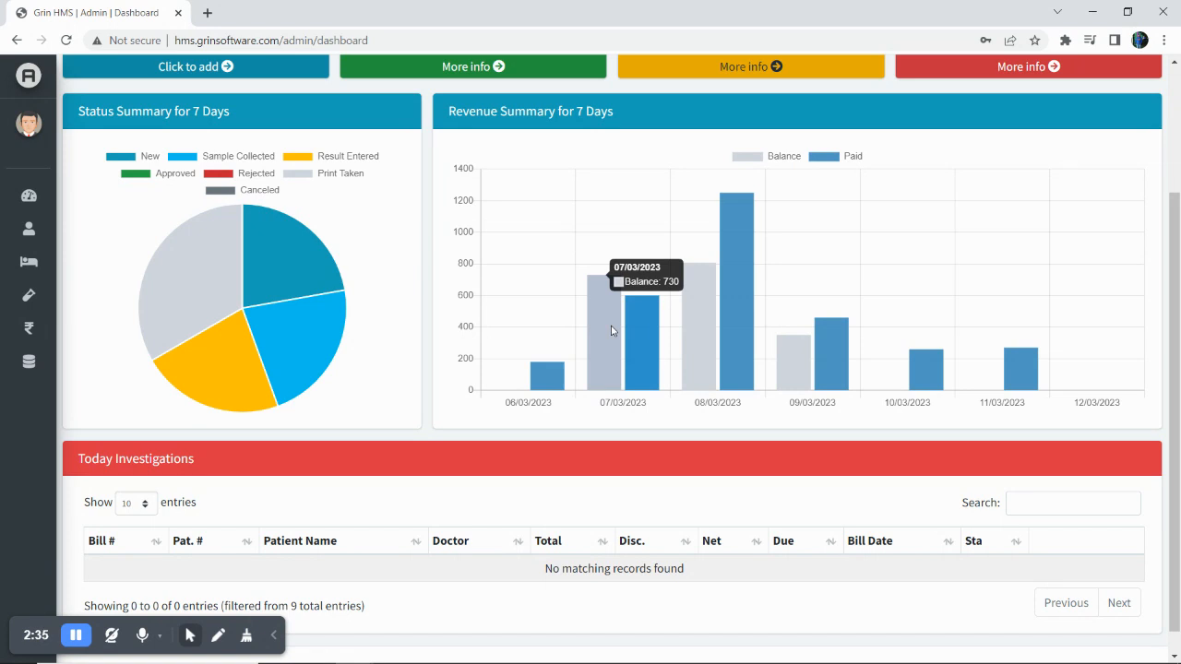
mouse_move(652, 329)
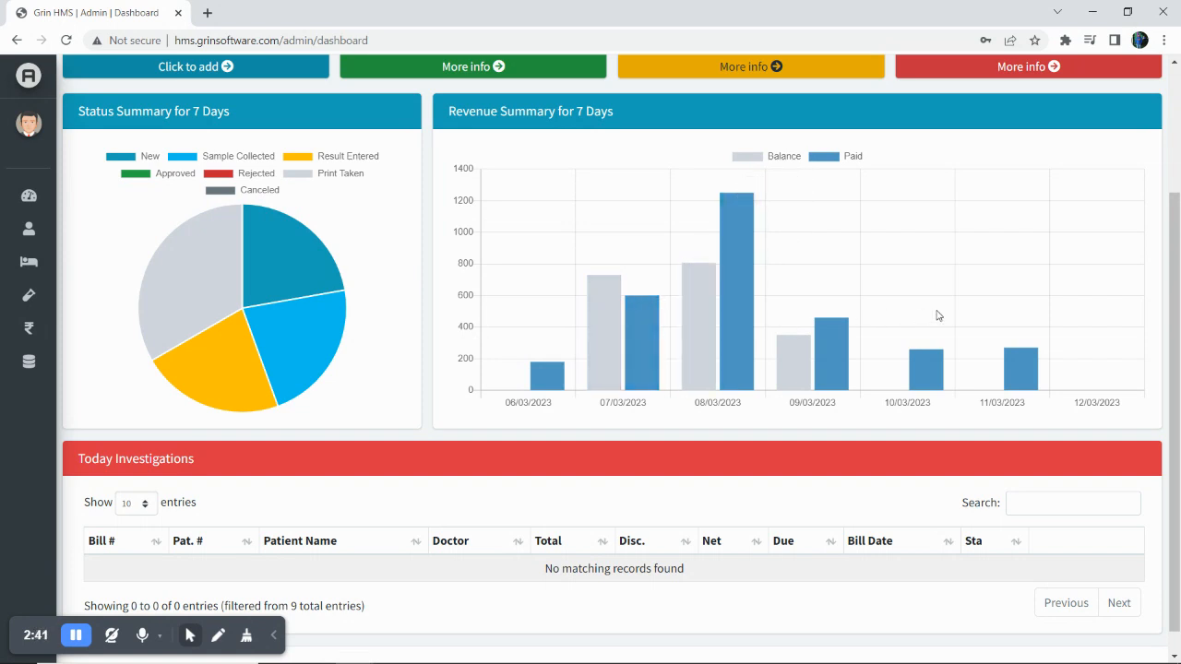
click(758, 159)
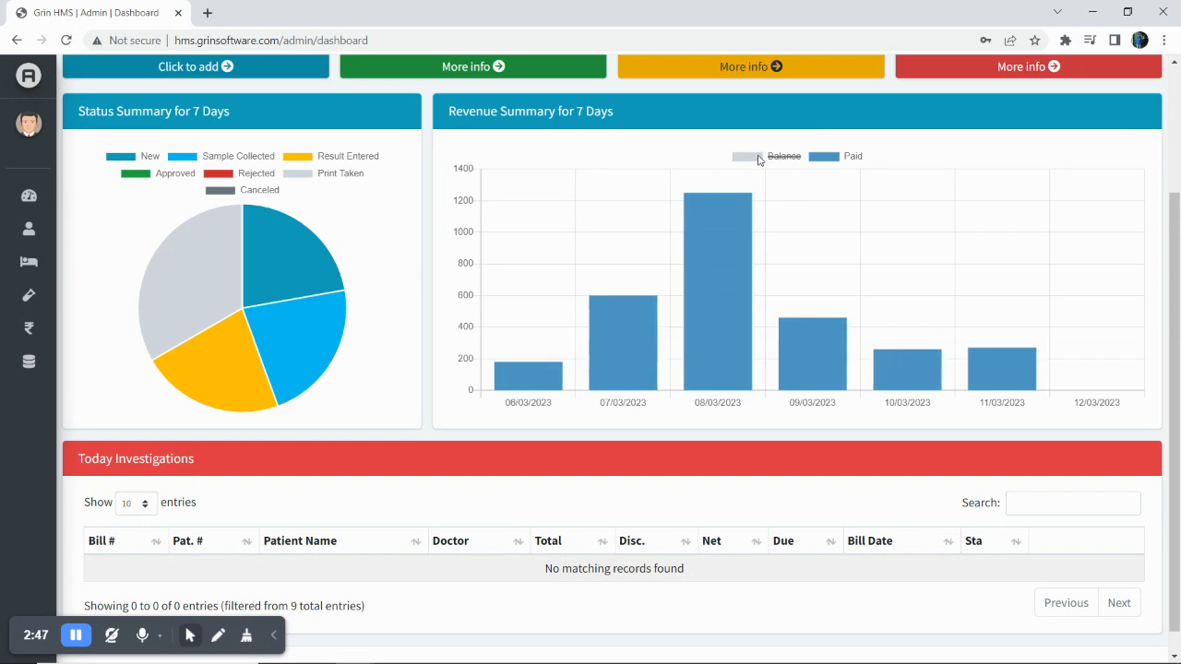
click(759, 159)
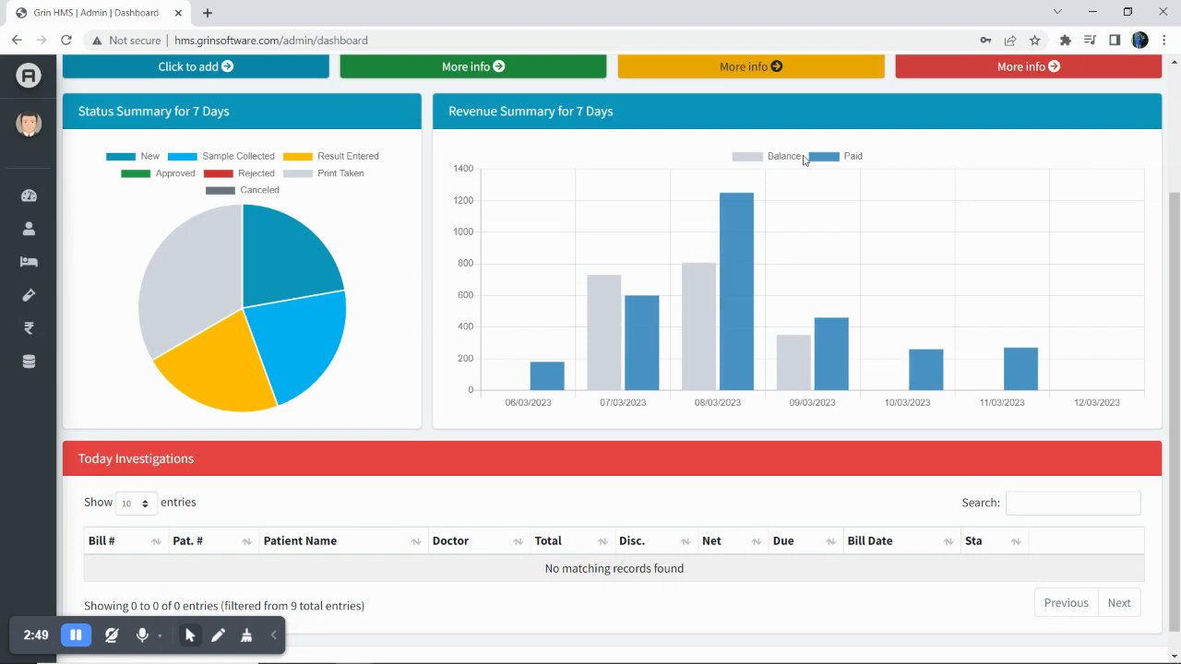
click(830, 160)
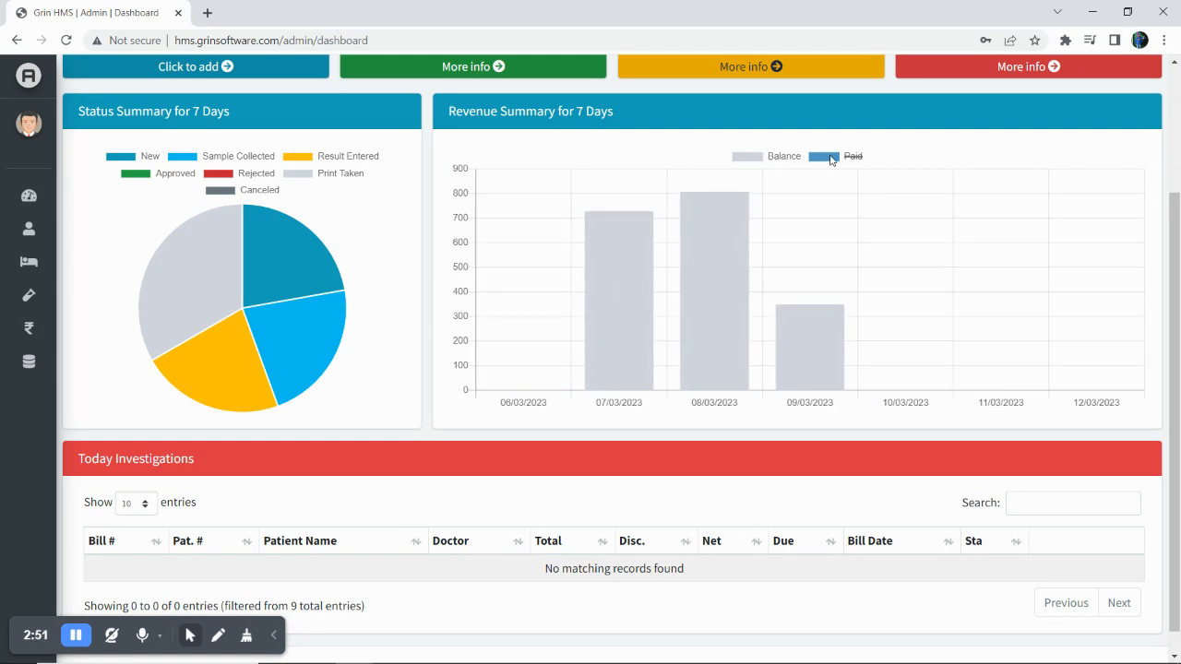
click(831, 160)
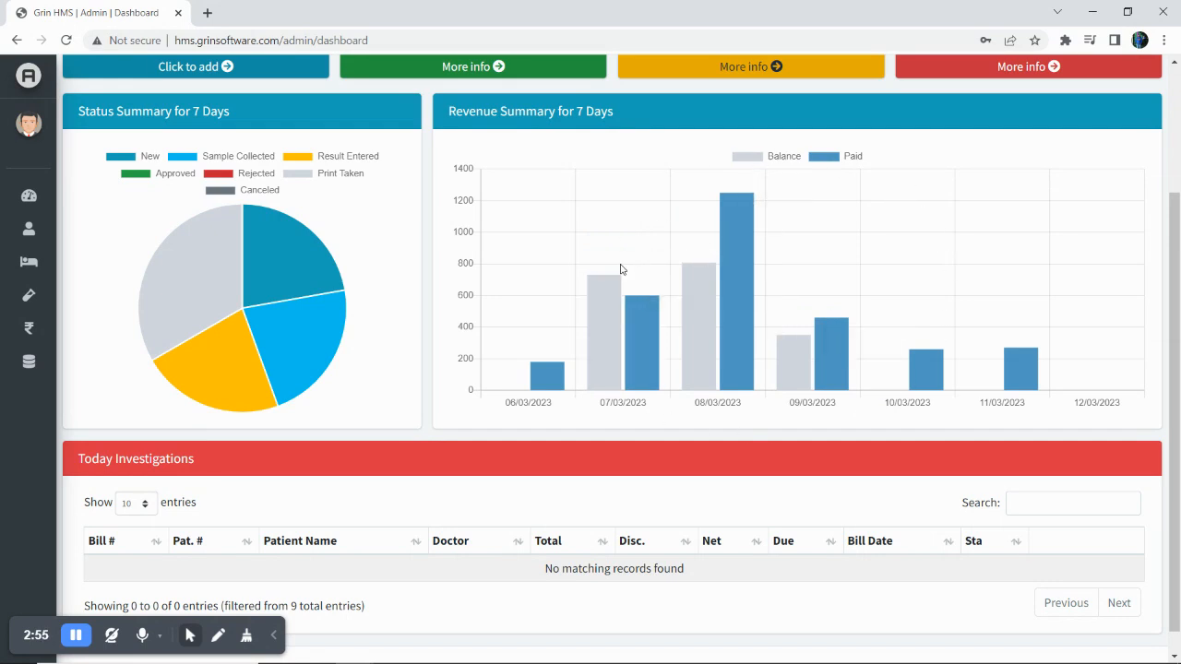
scroll(651, 295, down, 1)
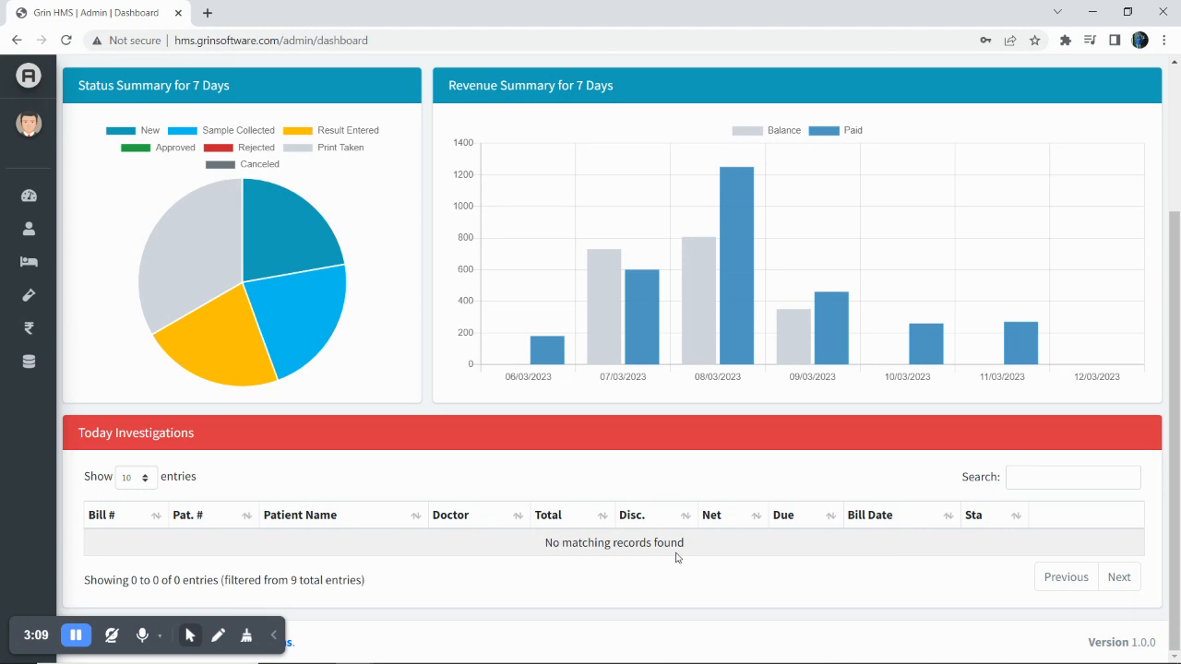
scroll(633, 488, up, 2)
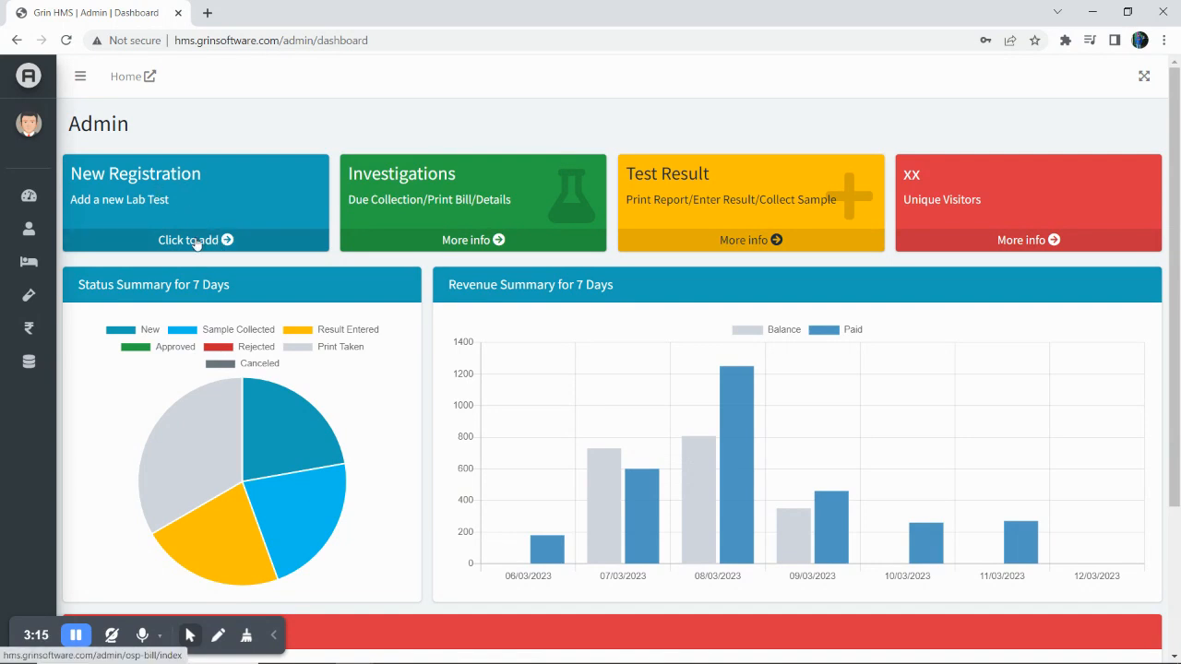
Start a New Registration and look over the empty OP Bills form.
click(196, 241)
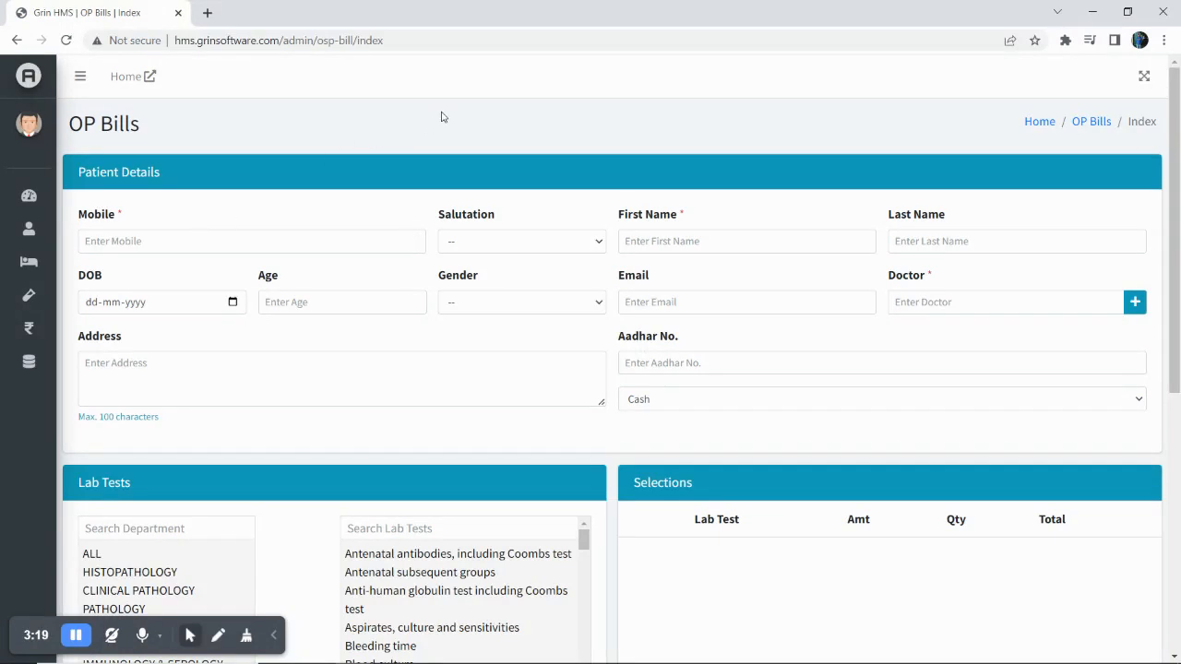
scroll(443, 114, down, 1)
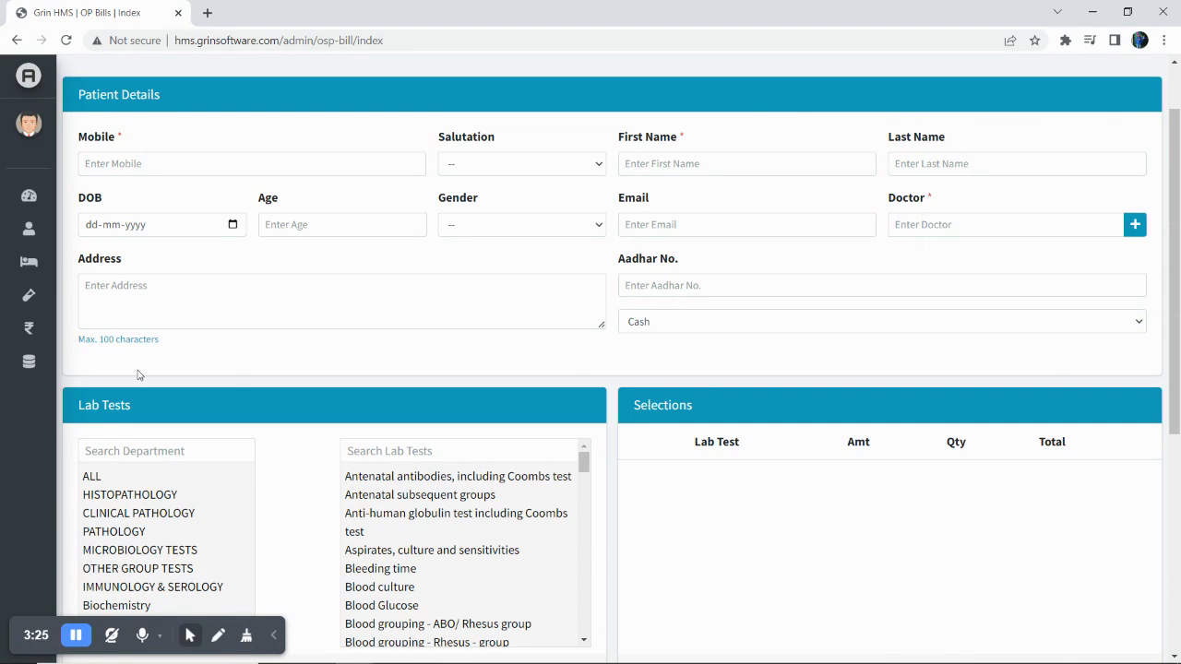
scroll(269, 371, down, 3)
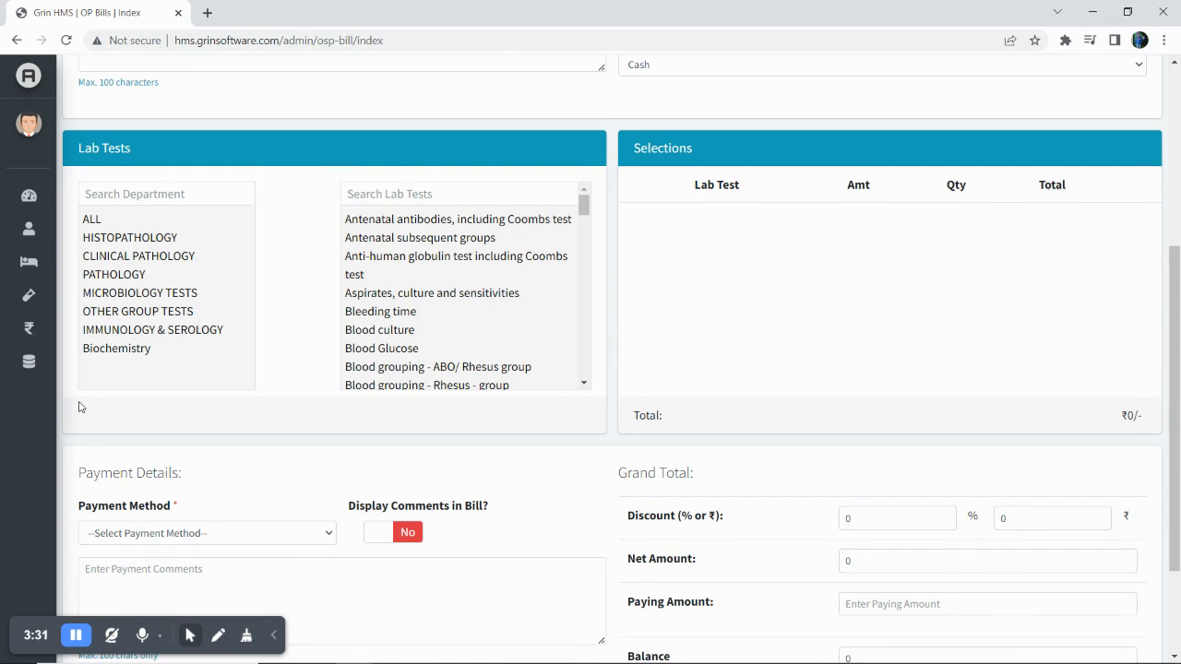
scroll(79, 406, down, 2)
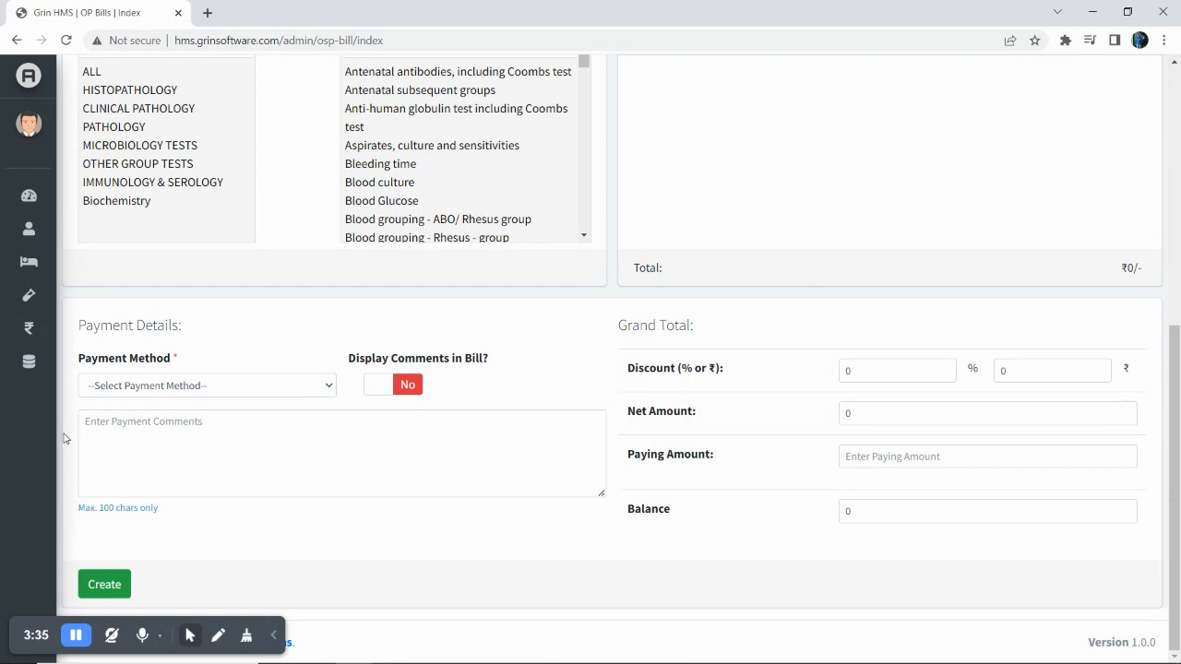
scroll(298, 288, up, 5)
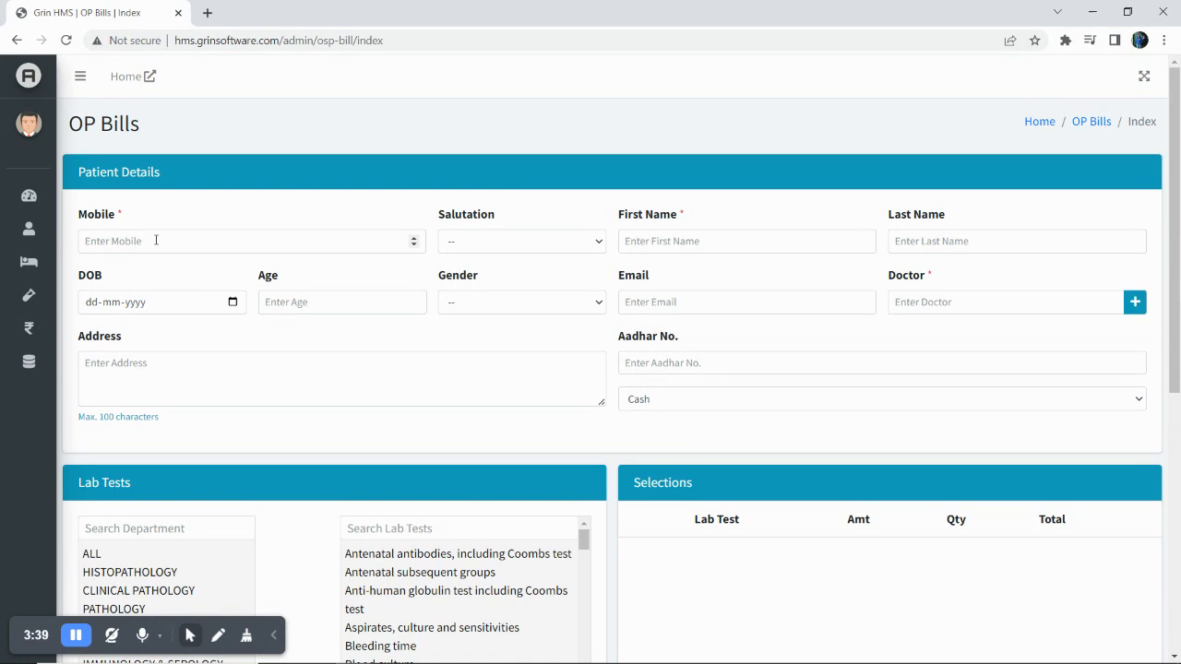
Look up the existing patient by mobile number and load their details into the bill.
click(156, 241)
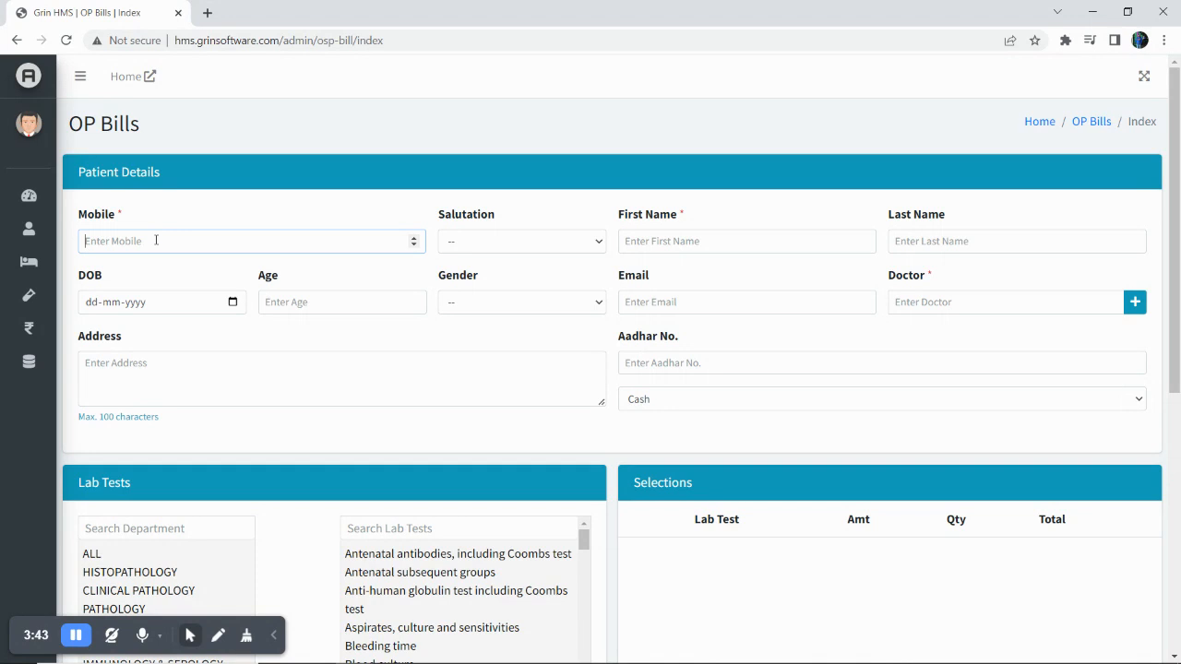
text(9876543210)
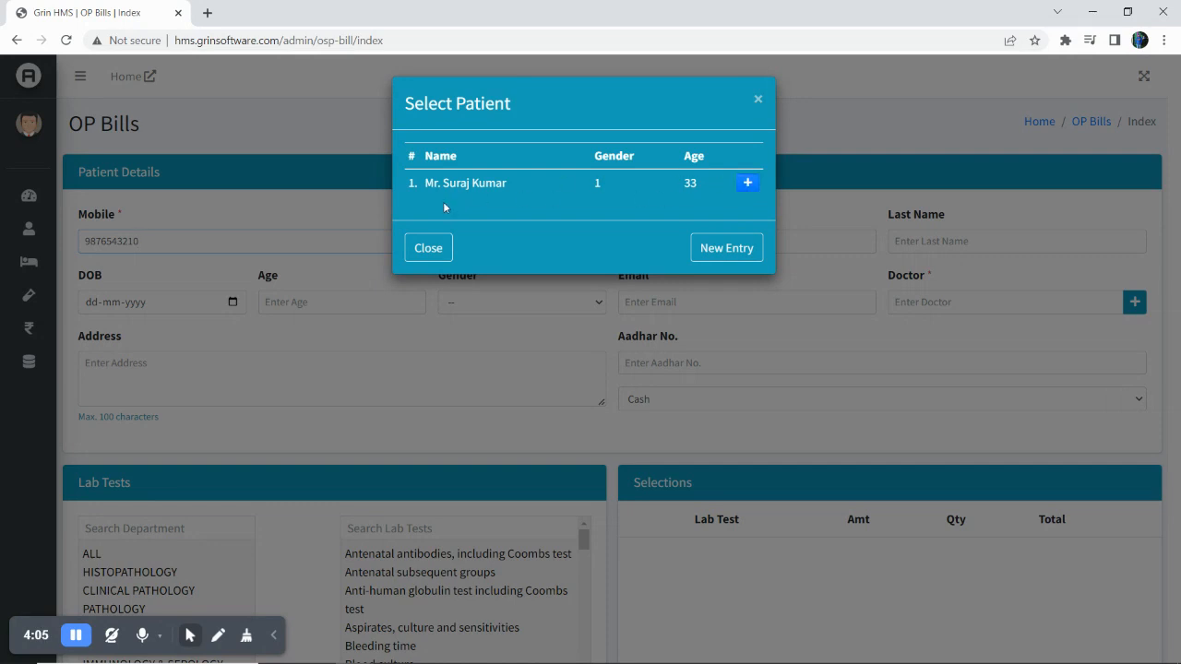
click(748, 184)
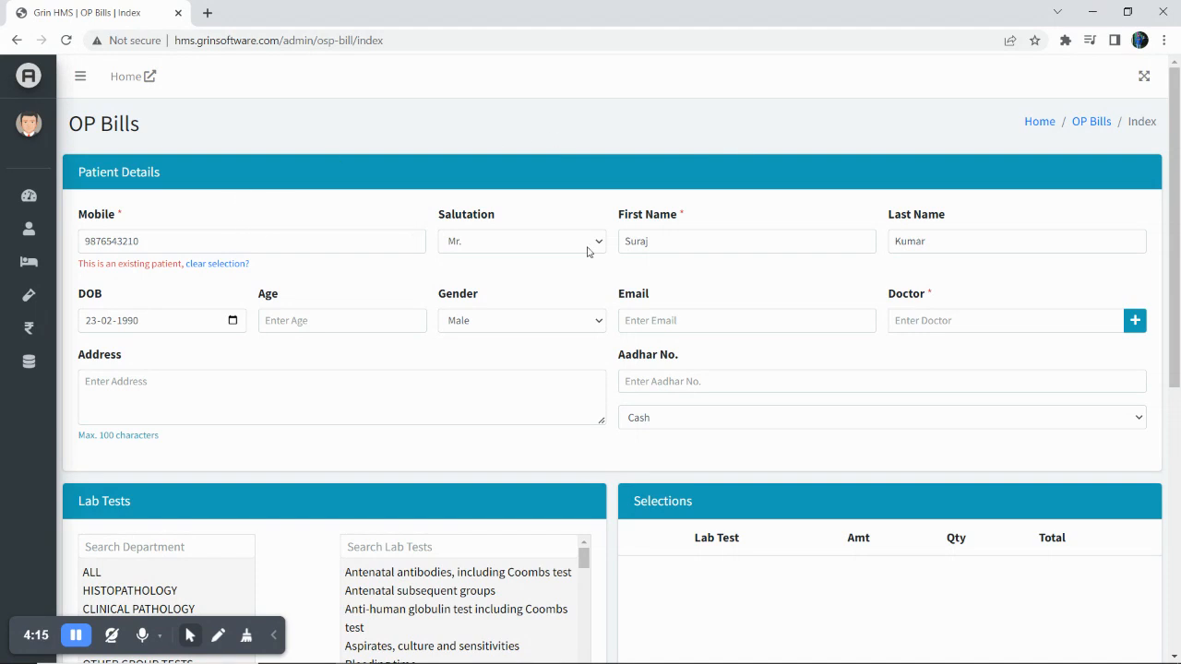
Clear the previous patient from the bill and enter the new patient's mobile number.
click(221, 267)
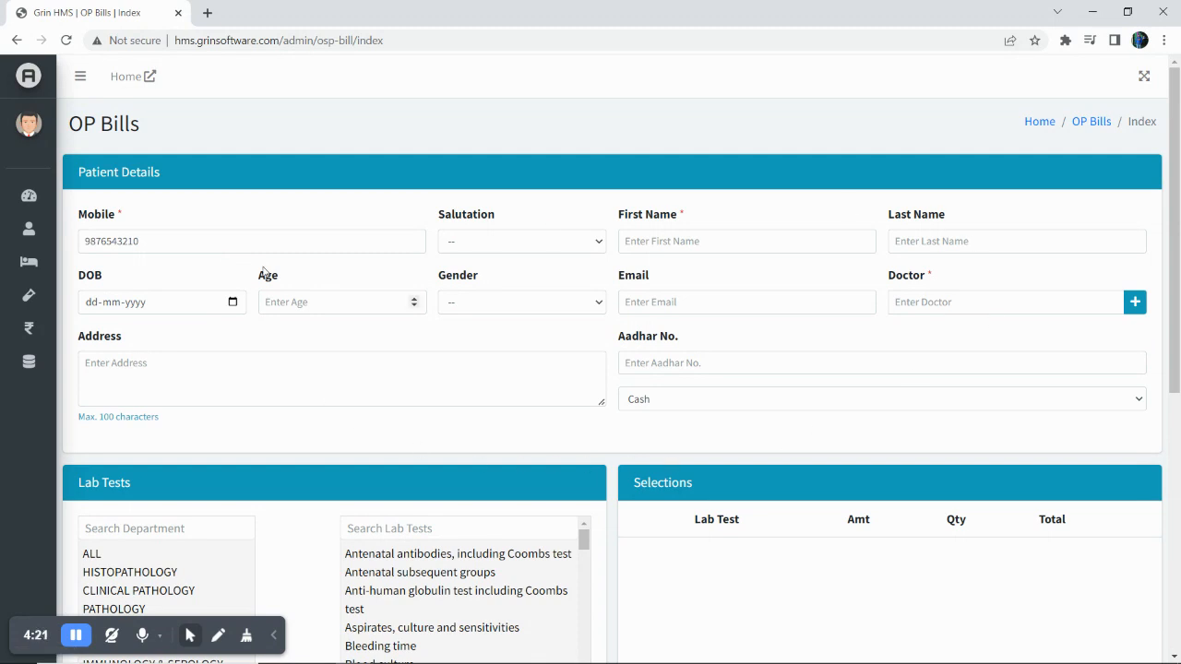
click(159, 243)
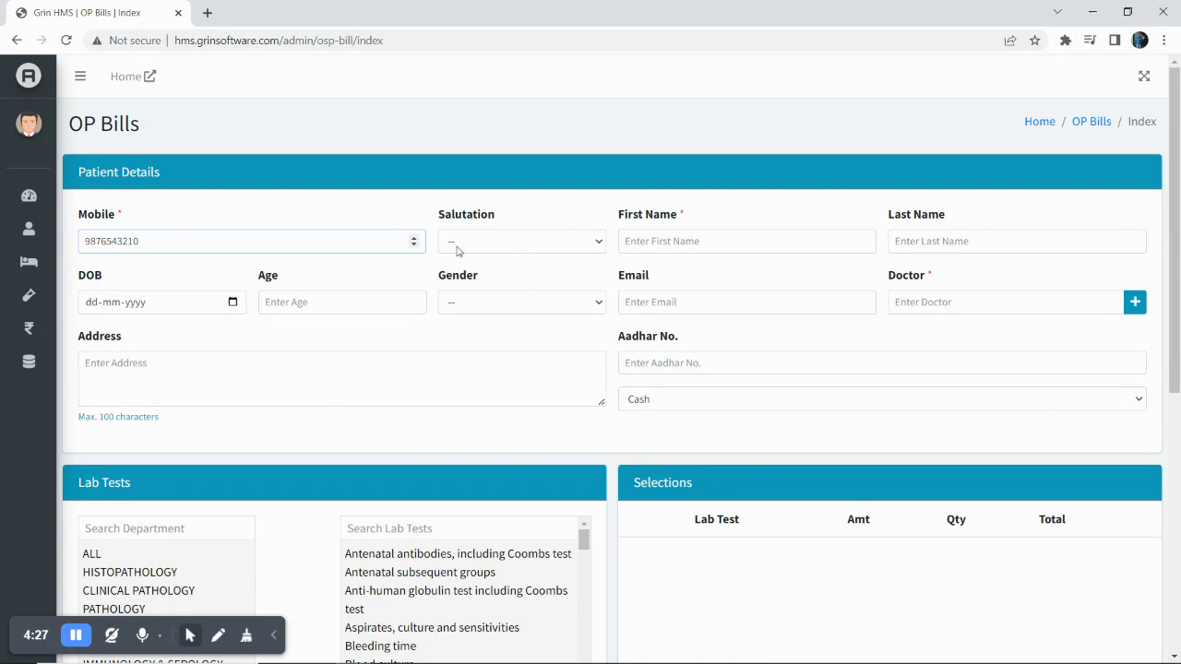
mouse_move(2, 255)
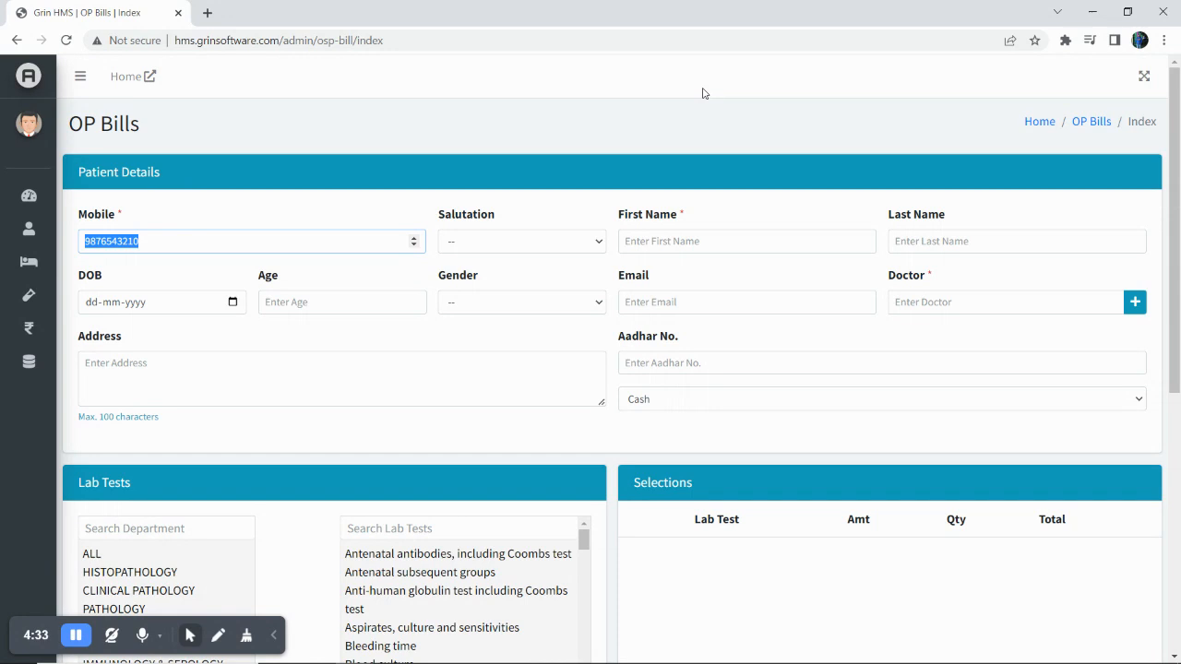
key(BackSpace)
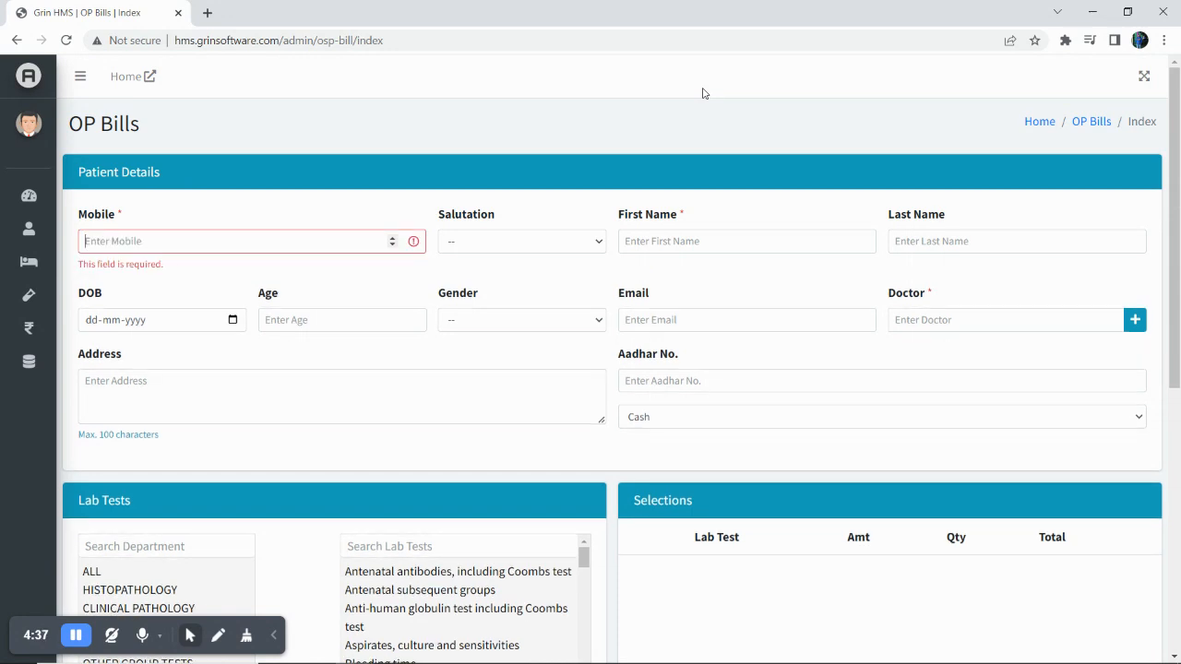
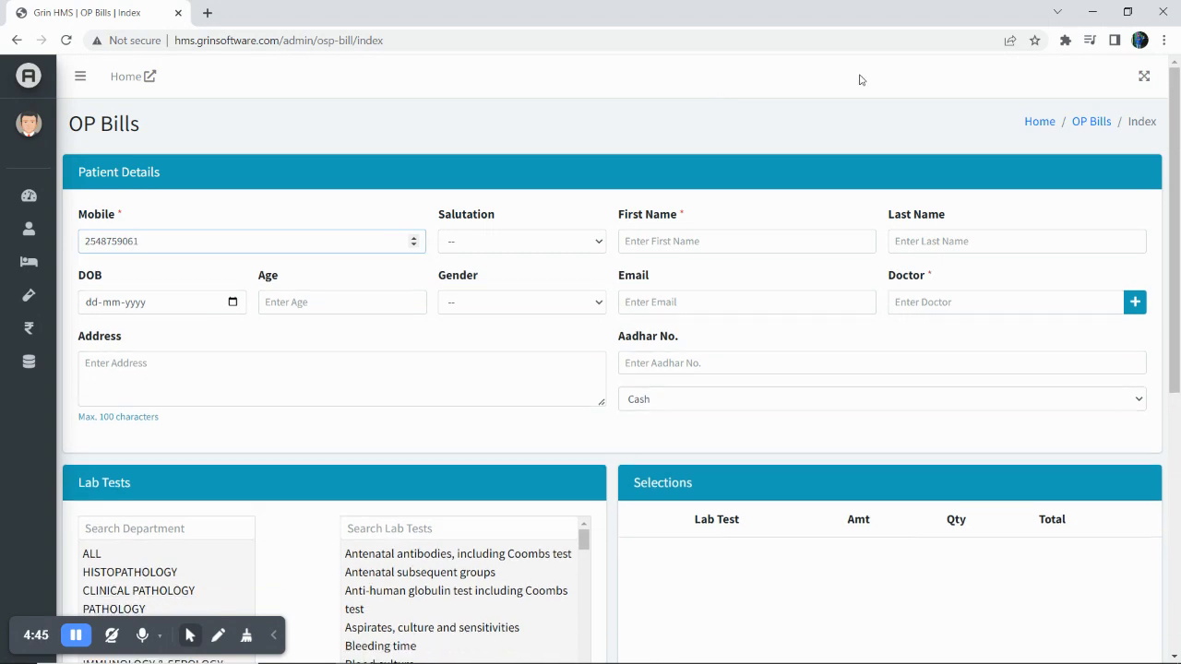
Enter salutation Mr., the patient's first and last name, age 25 and gender Male.
click(483, 245)
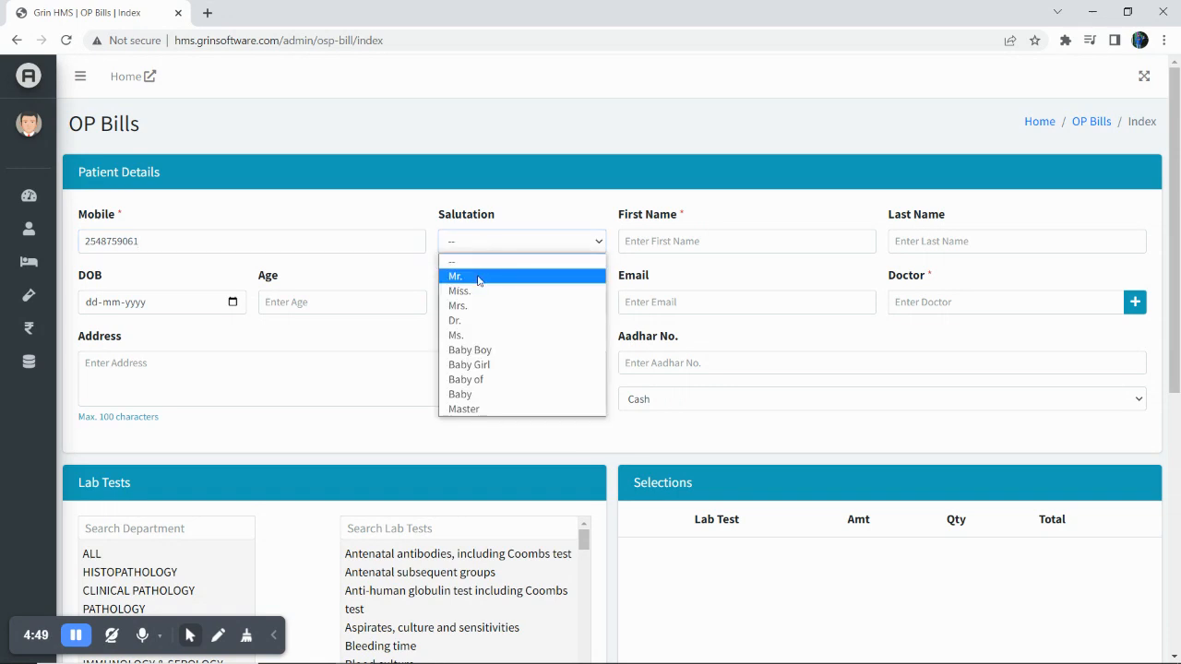
click(480, 276)
click(680, 241)
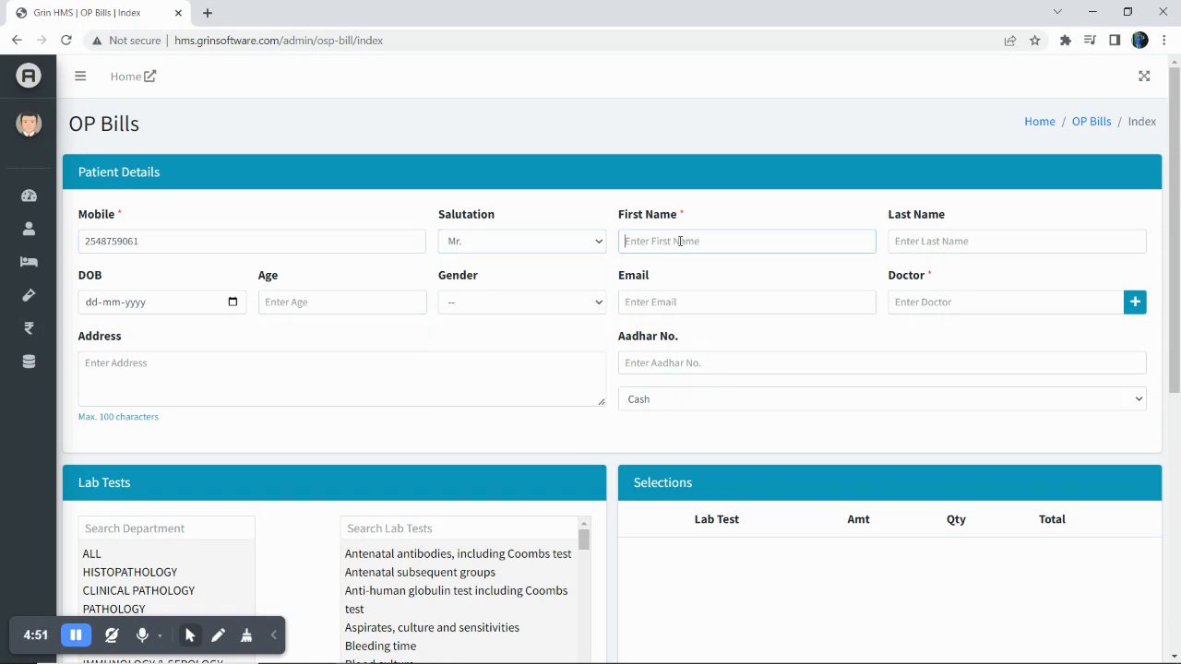
key(Tab)
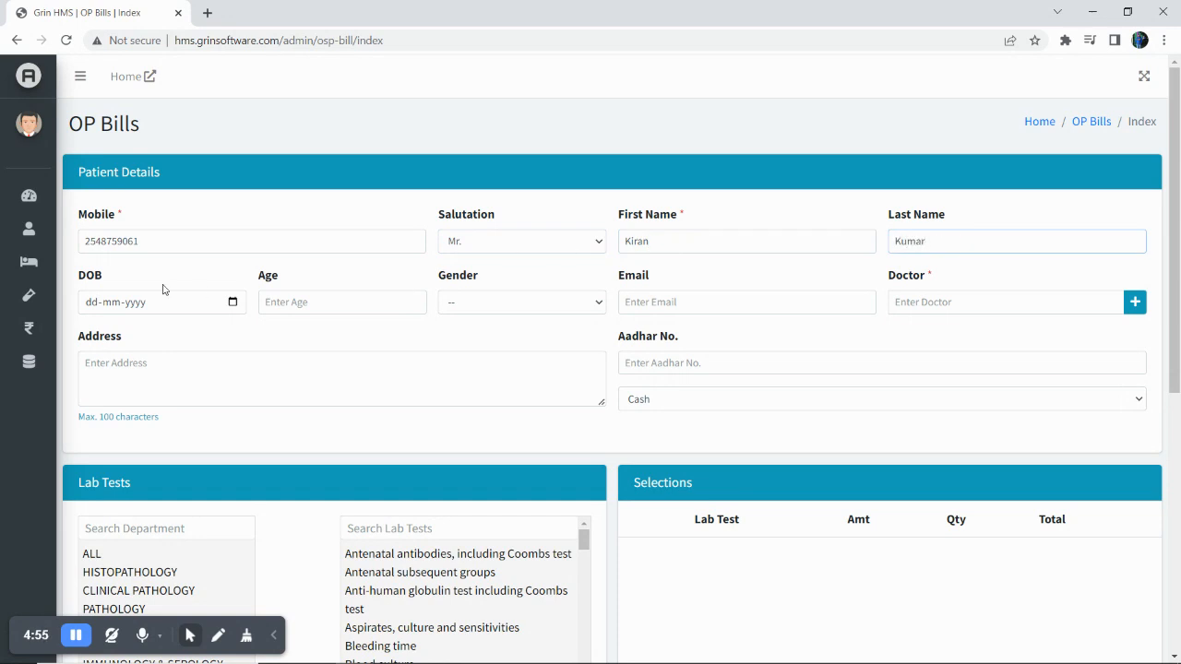
click(295, 303)
text(25)
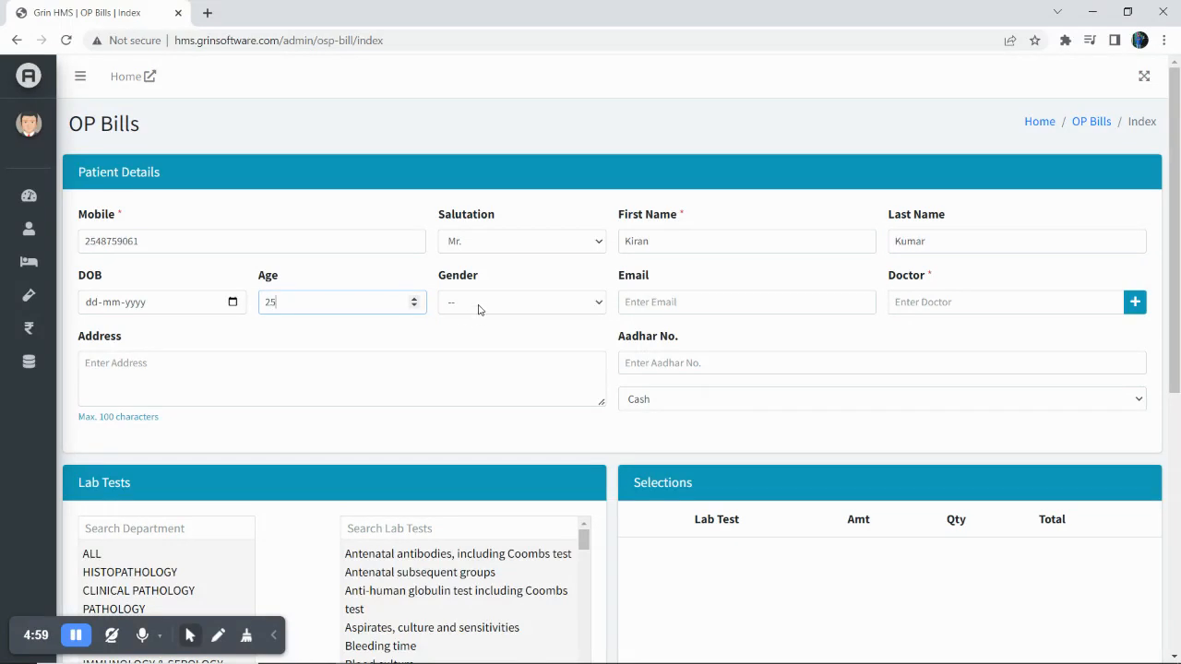
click(478, 308)
click(472, 337)
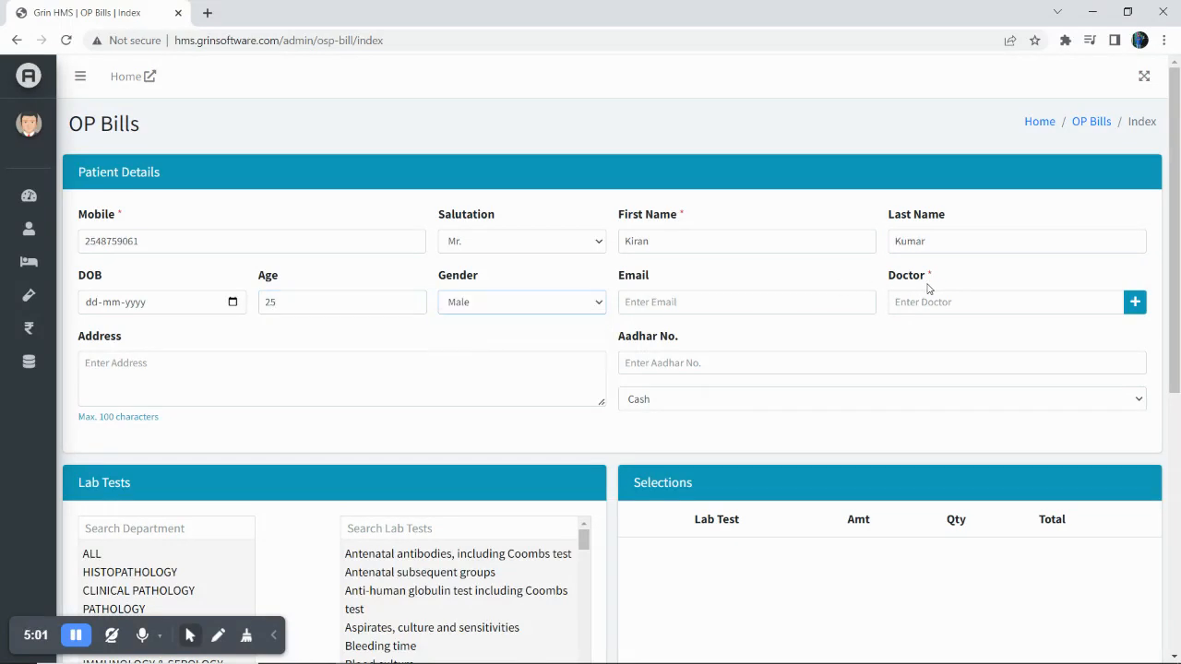
drag(936, 274, 929, 274)
click(1003, 278)
Pick the referring doctor from the search suggestions without adding a new doctor.
click(928, 304)
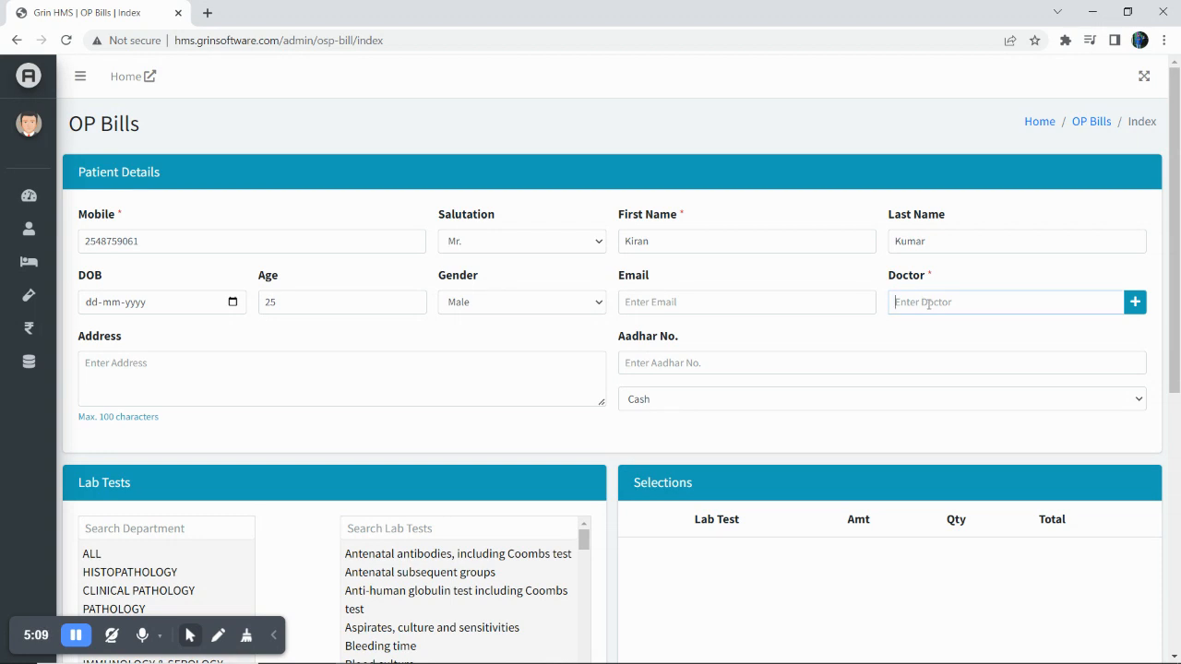
click(1135, 304)
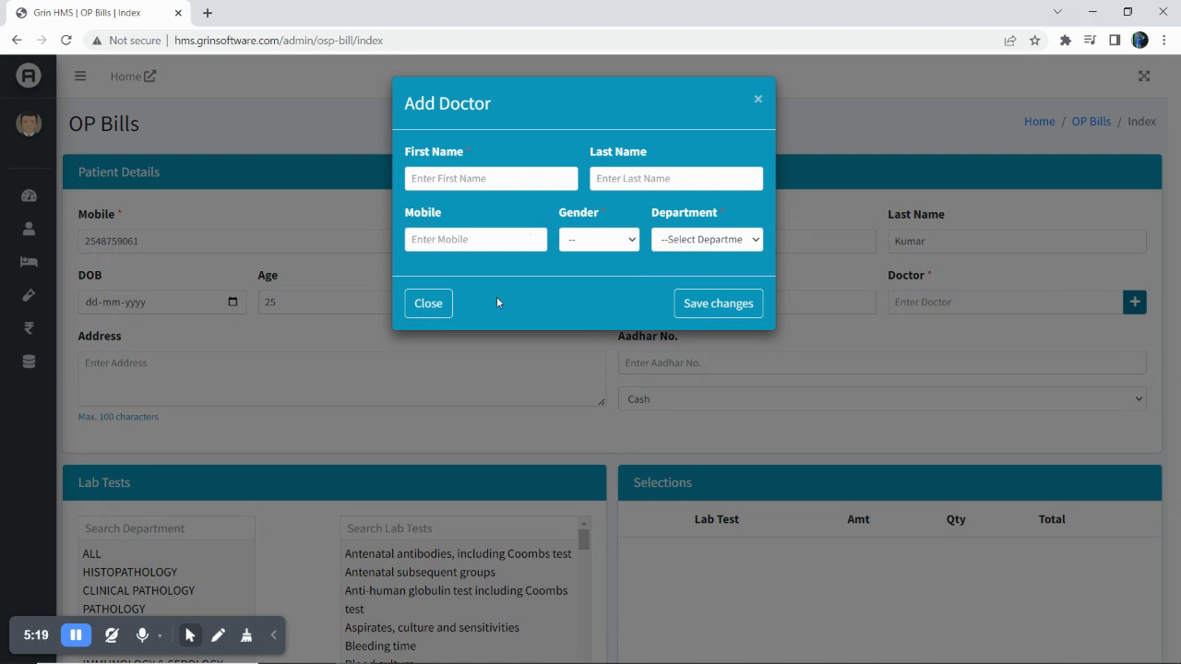
click(444, 310)
click(923, 303)
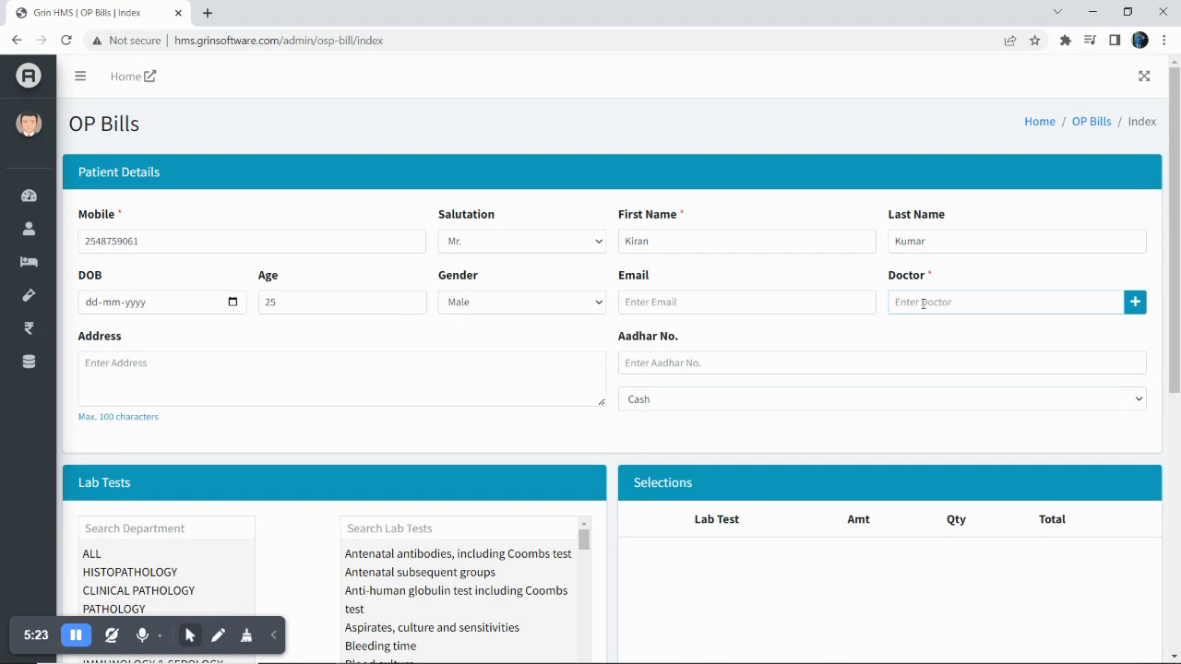
text(shi)
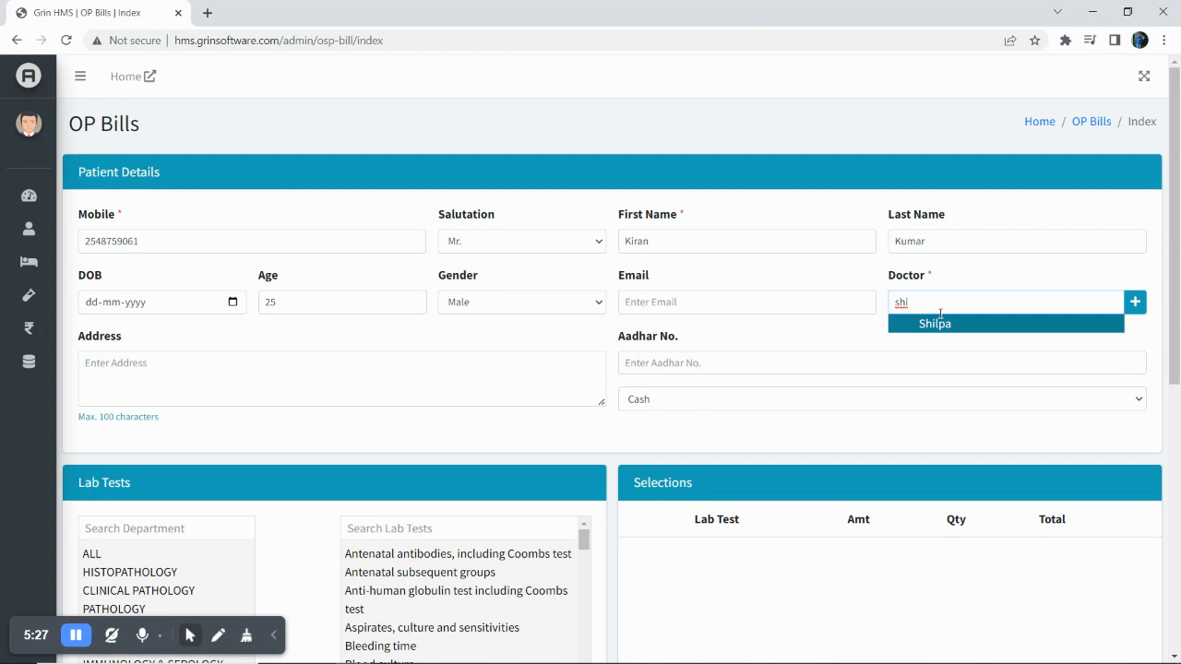
click(941, 324)
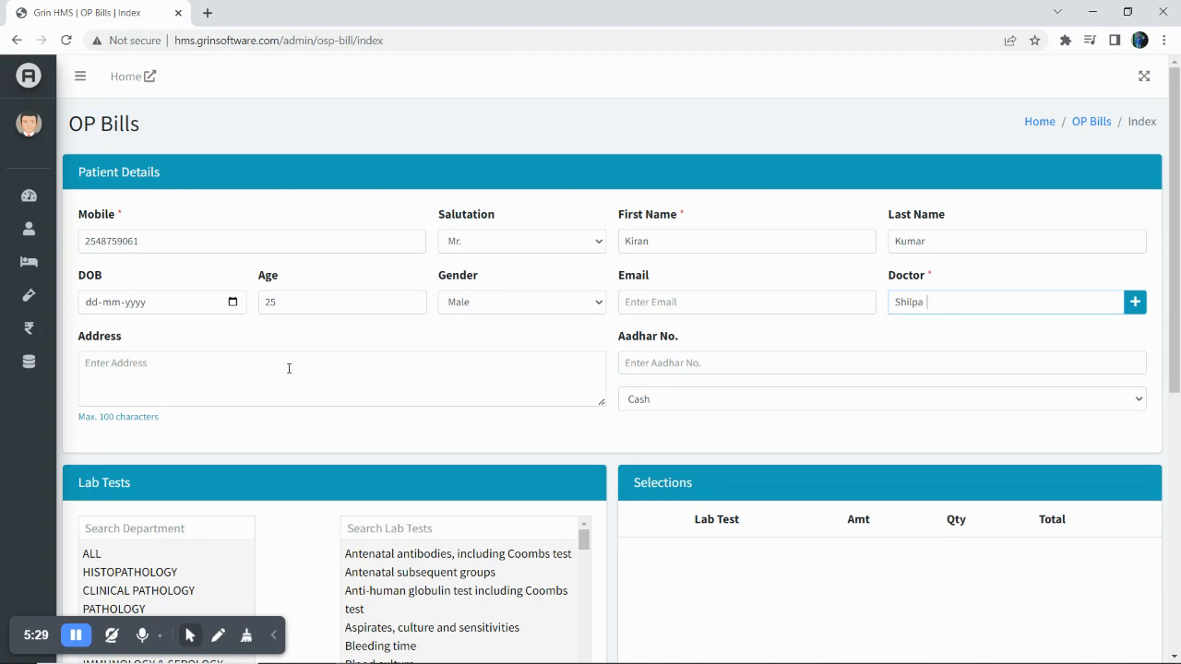
Search 'cbc' to add Complete blood count (CBC), then add and remove Blood Glucose.
scroll(746, 405, down, 5)
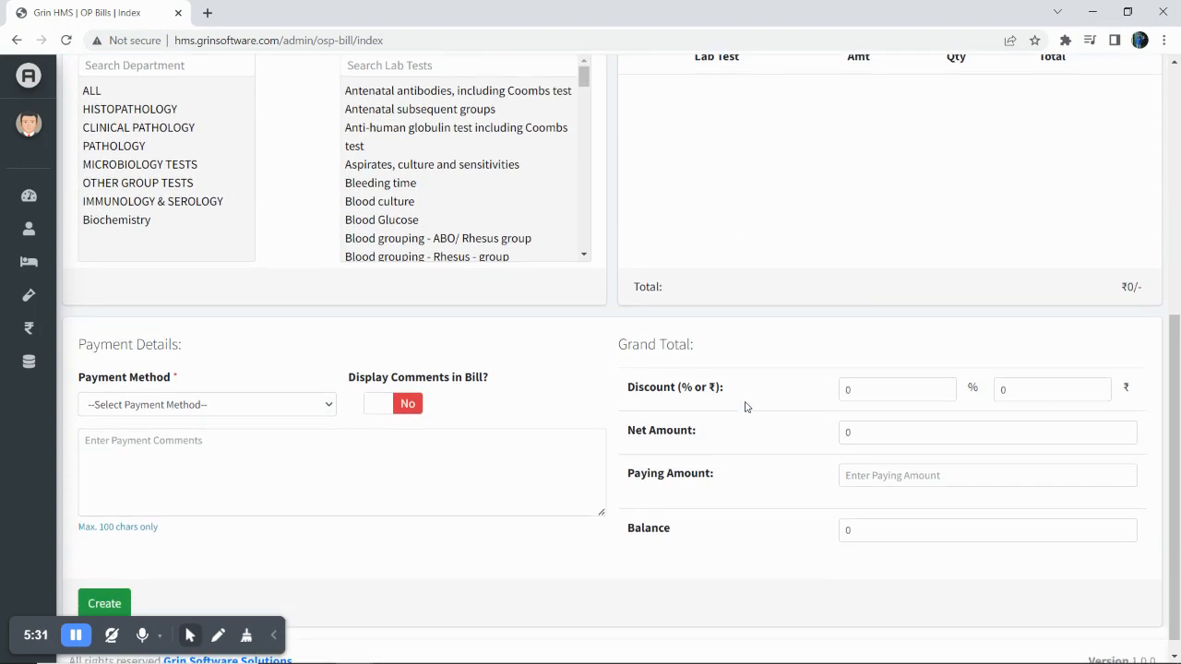
scroll(567, 321, up, 1)
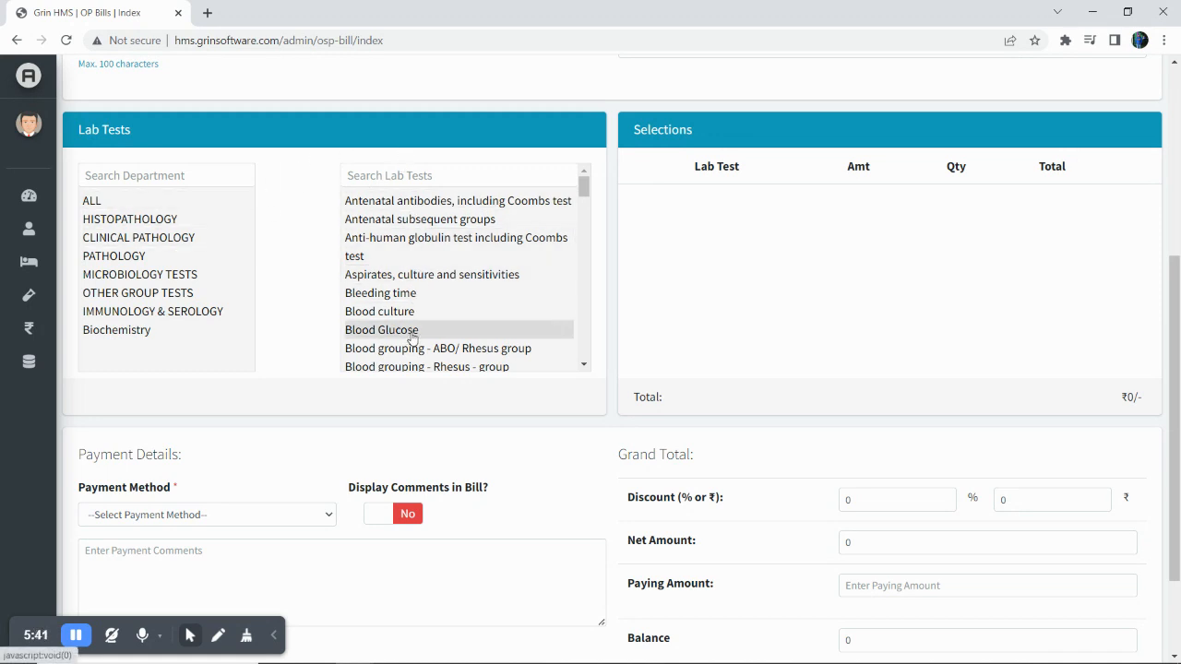
click(442, 178)
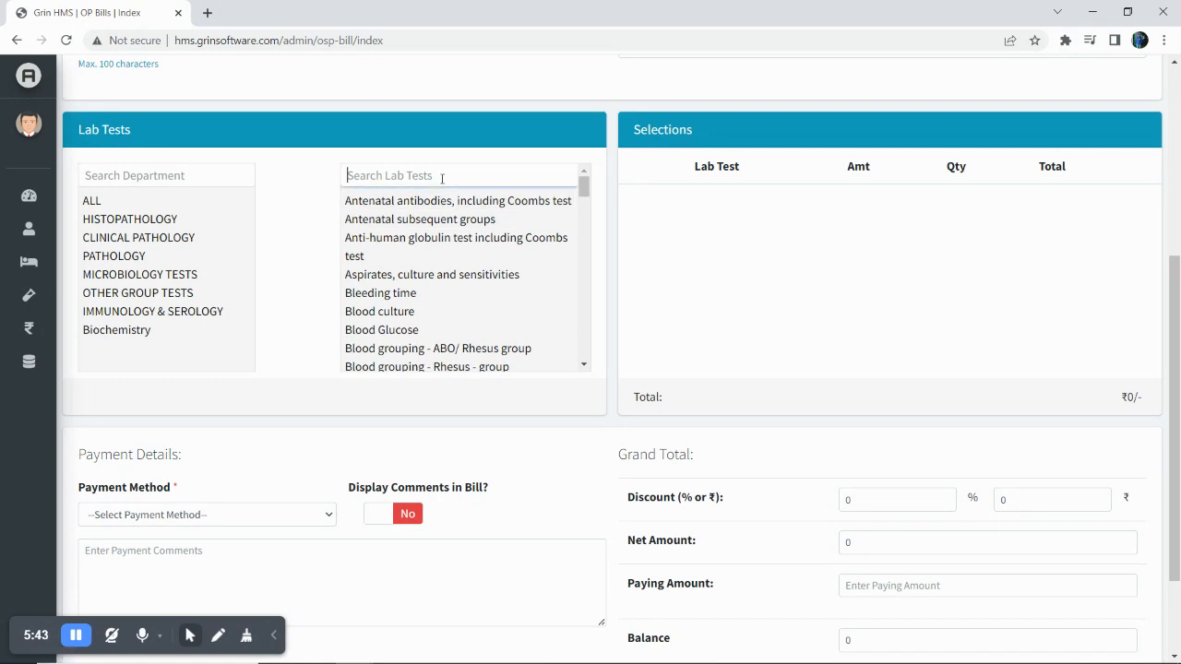
text(cbc)
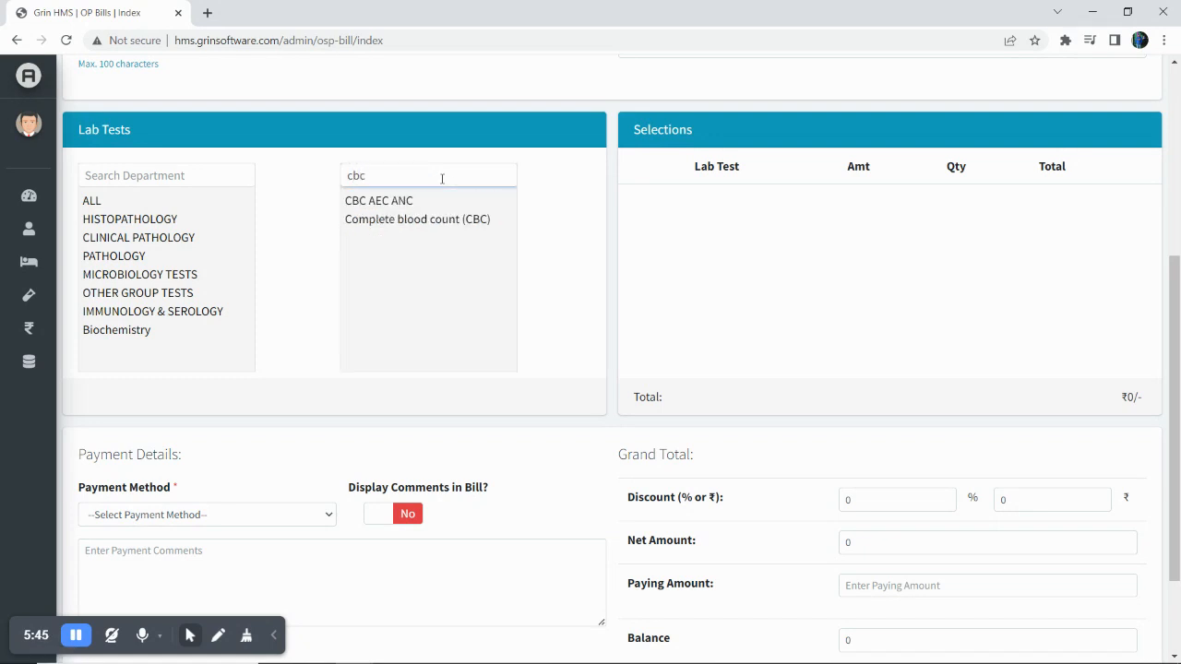
click(453, 222)
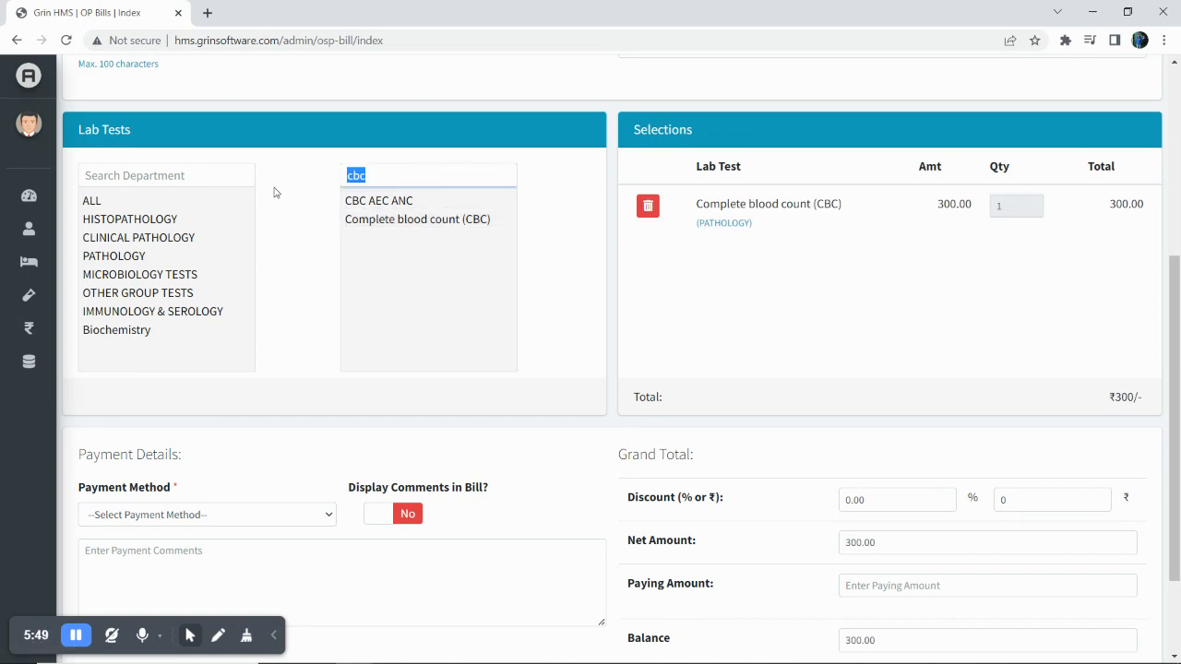
key(BackSpace)
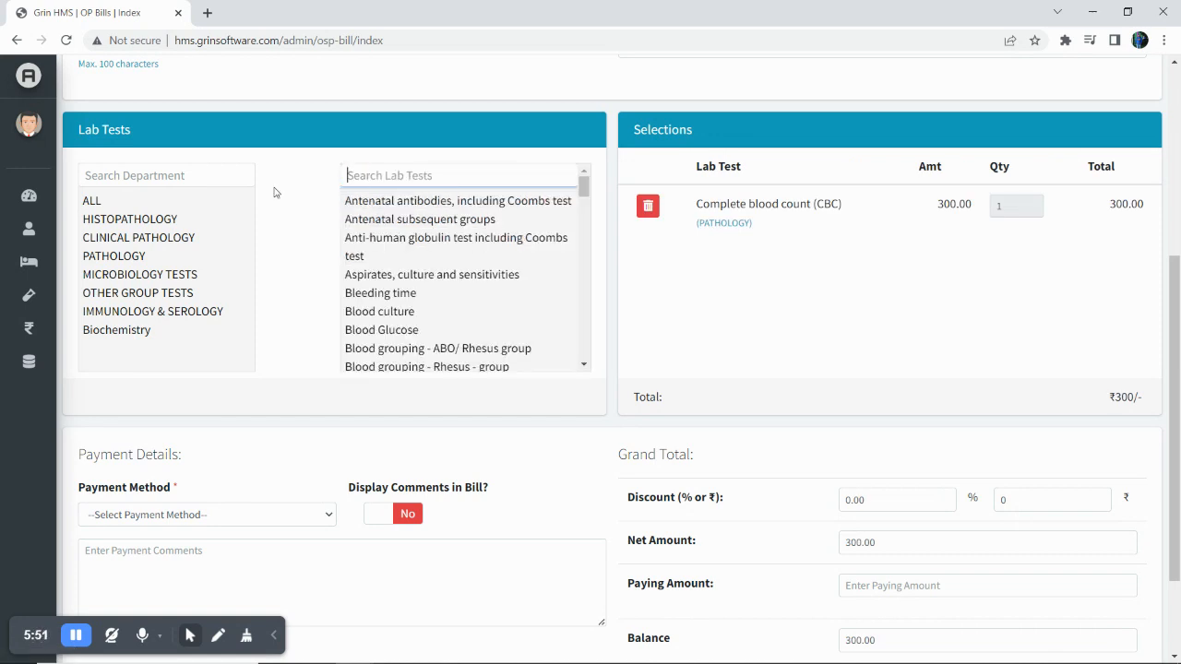
click(412, 338)
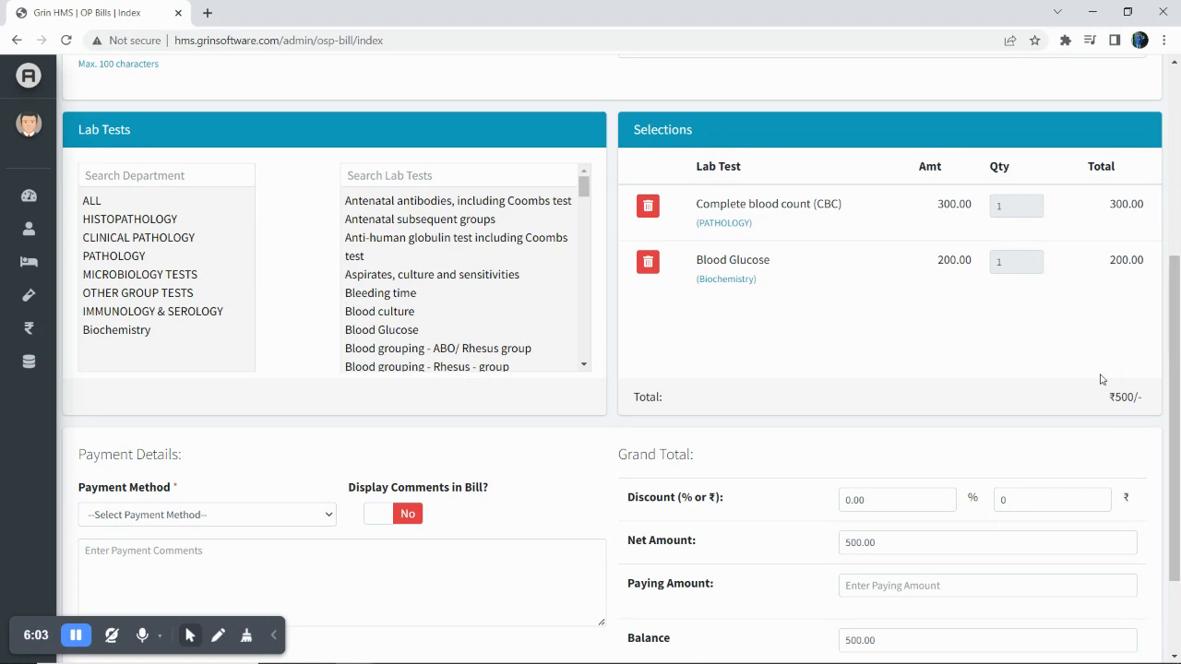
click(651, 263)
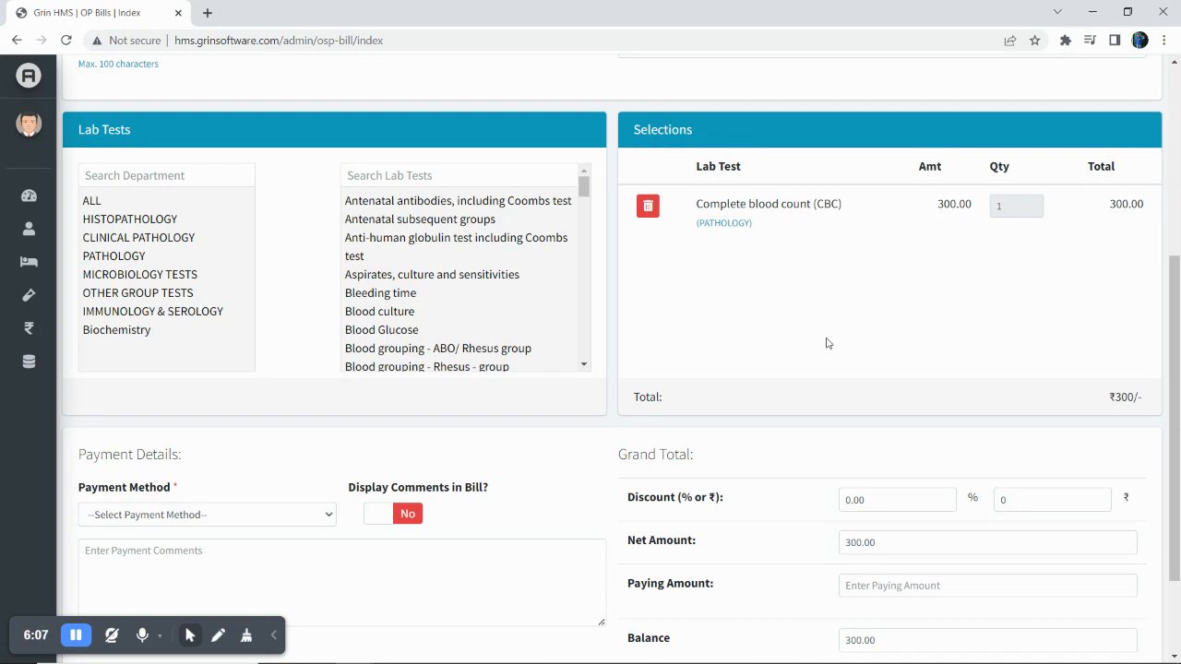
scroll(828, 341, down, 1)
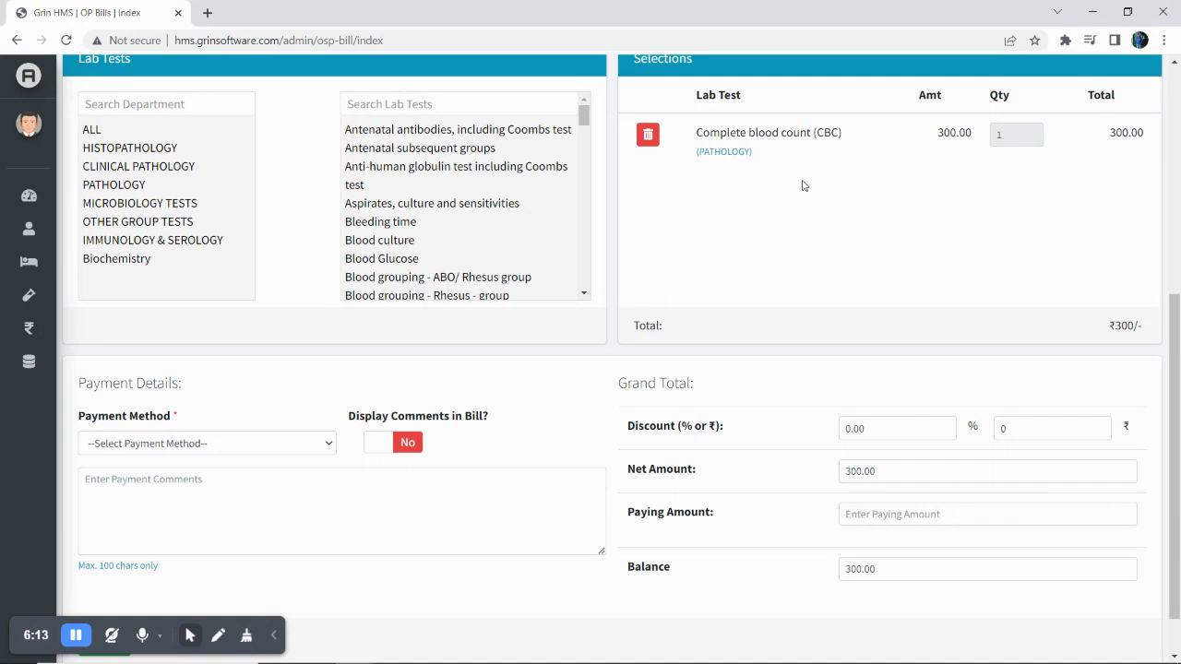
Set the bill discount to ₹60, which is 20% of the total.
scroll(762, 210, down, 1)
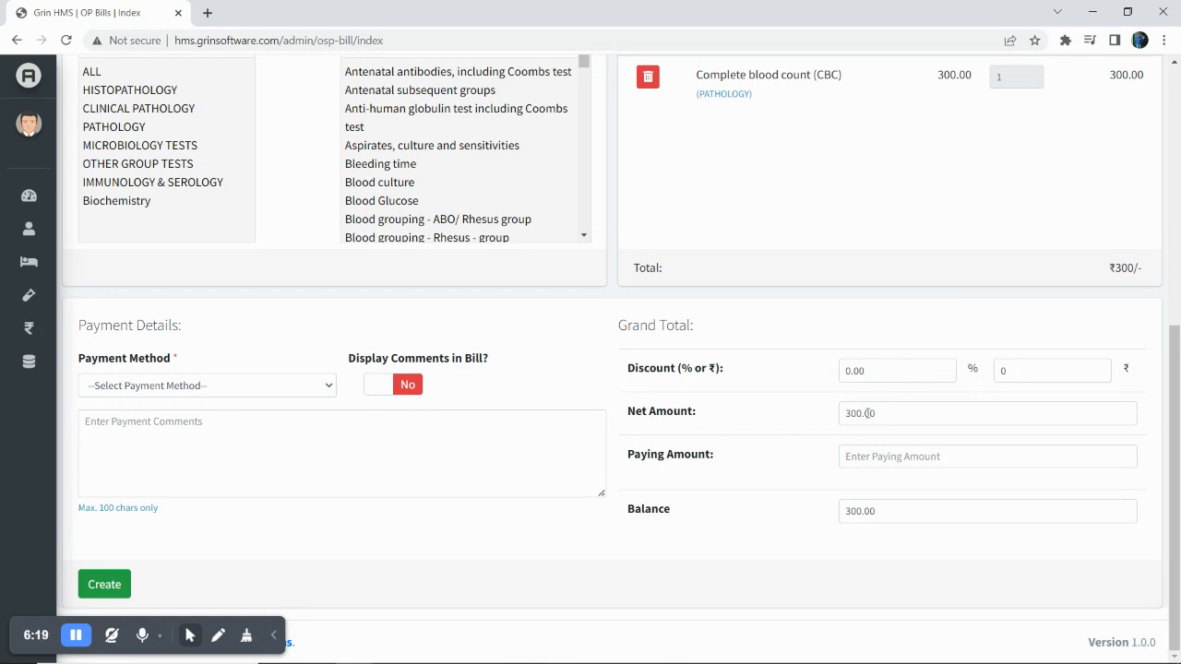
double_click(876, 372)
text(10)
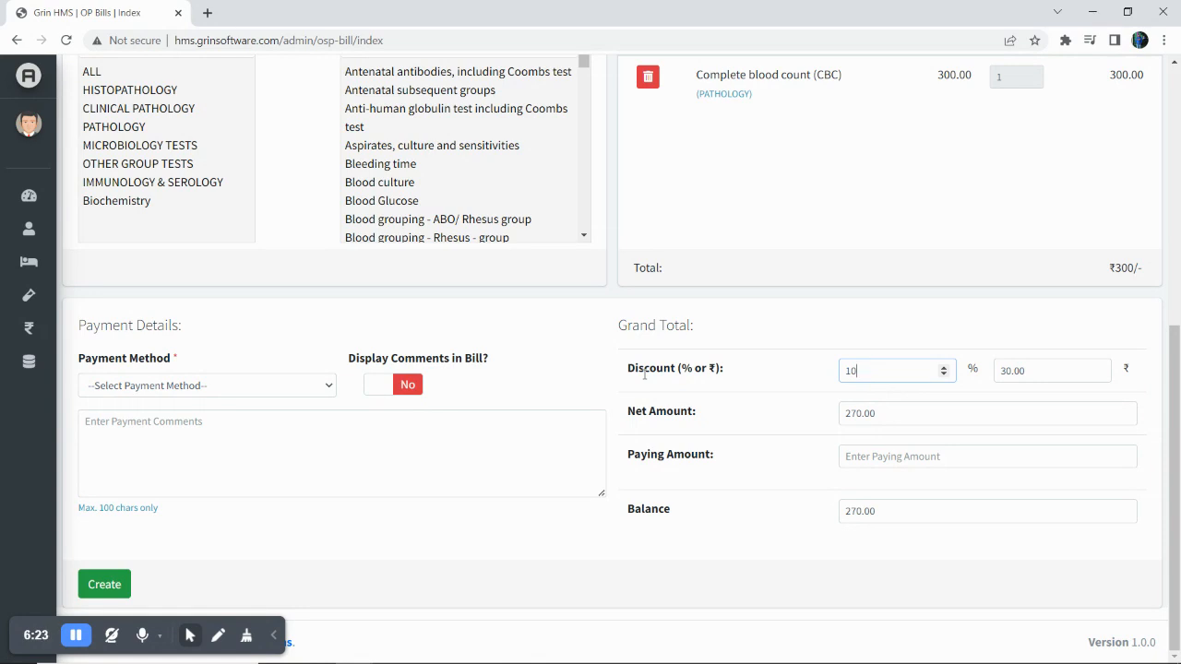
drag(1033, 370, 973, 371)
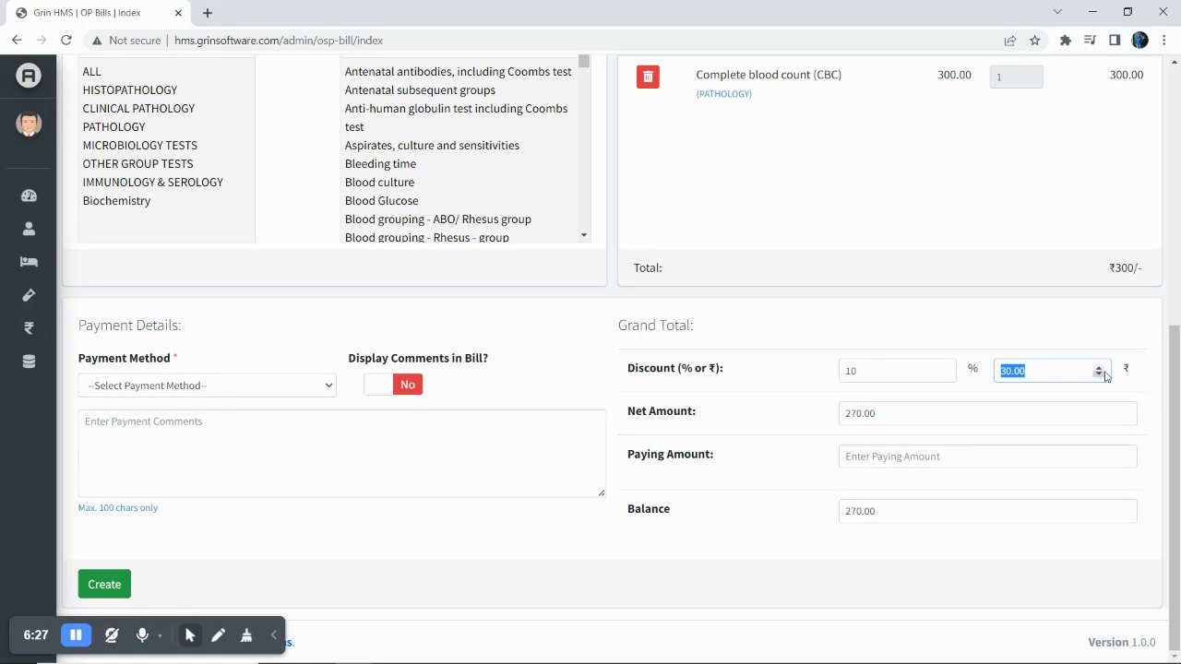
click(1033, 371)
double_click(1033, 371)
text(60)
Record a 200 UPI payment and create the bill, leaving 40.00 due.
click(865, 456)
text(200)
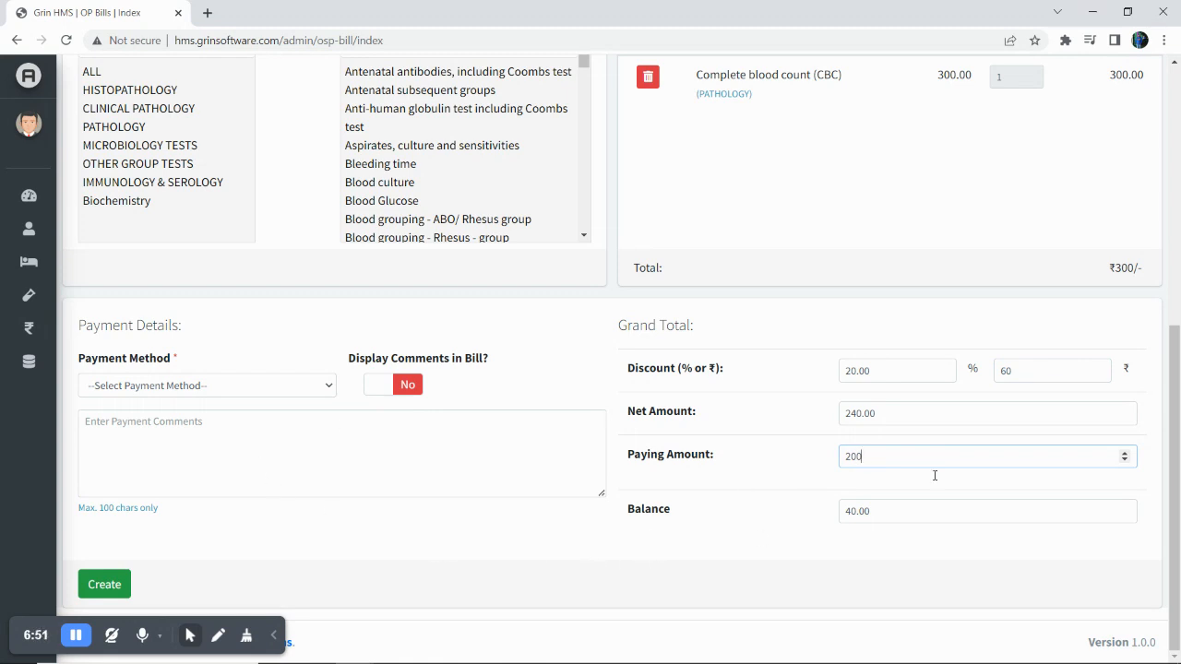
click(253, 392)
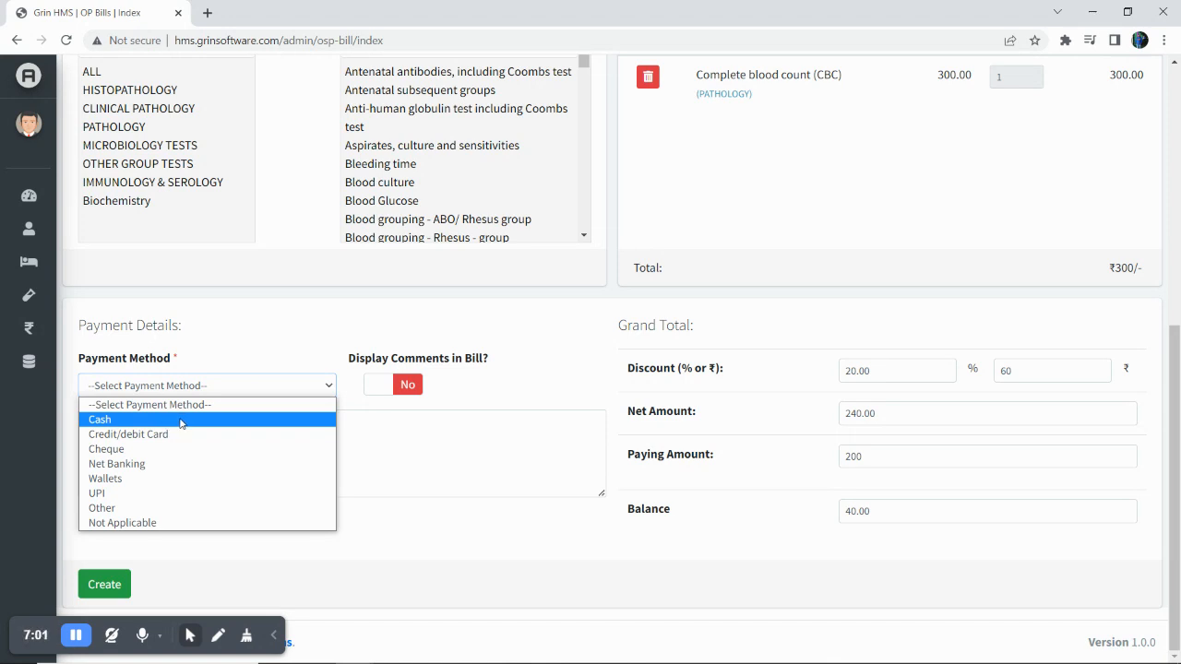
click(148, 493)
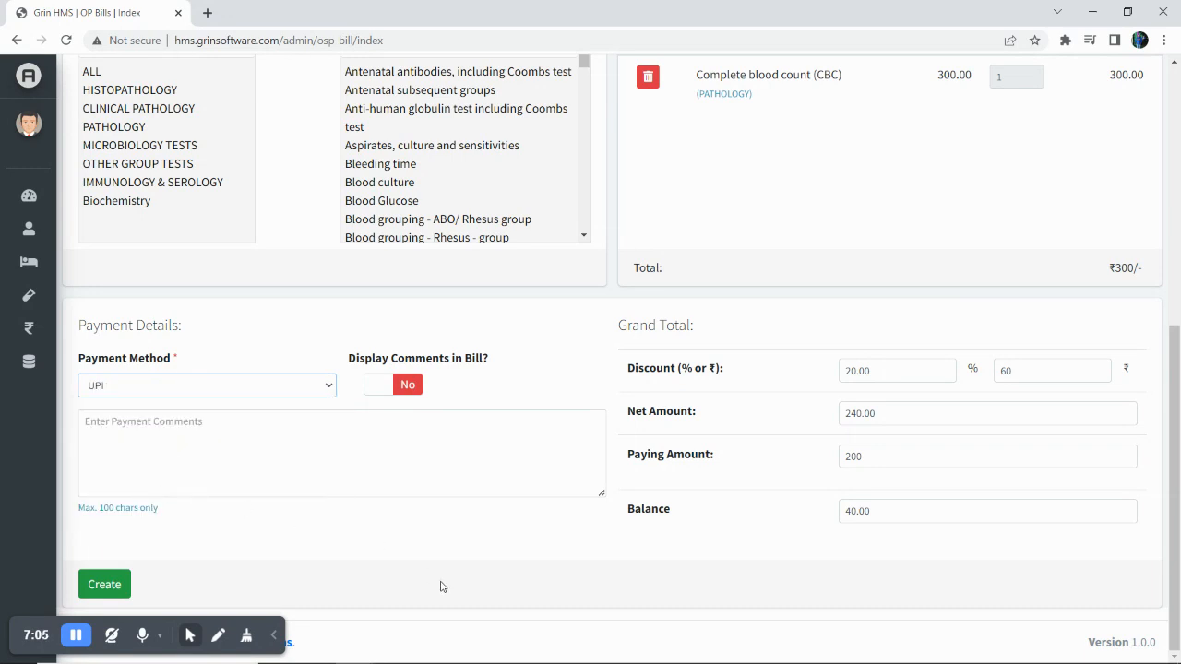
click(107, 584)
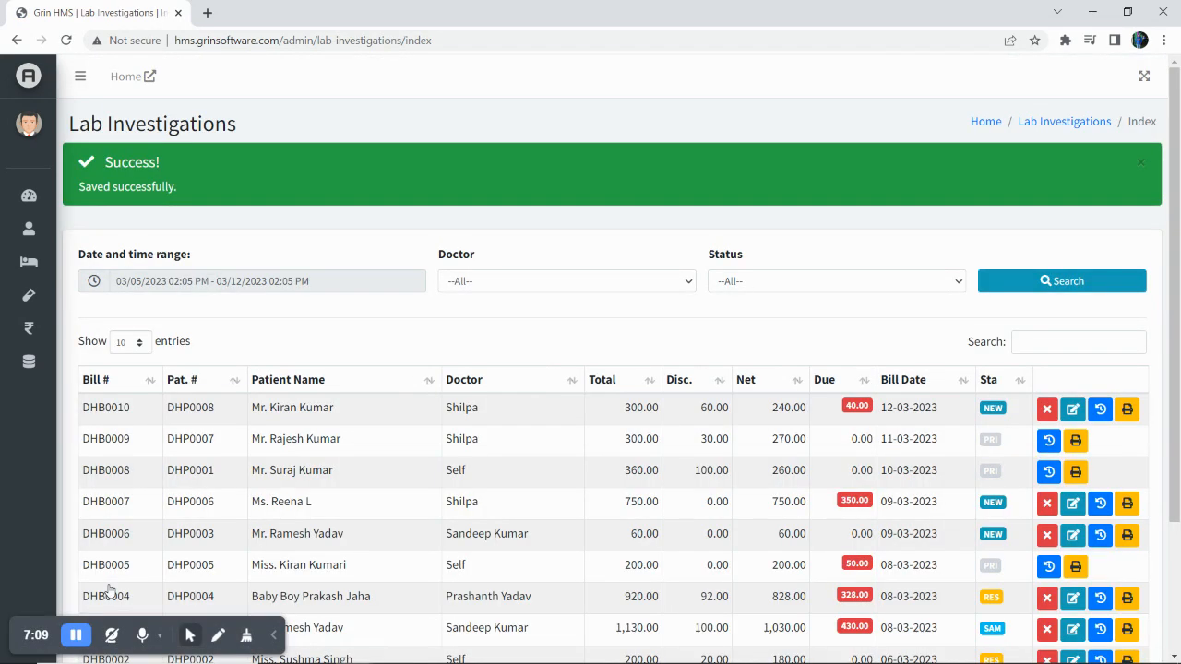
scroll(107, 590, down, 3)
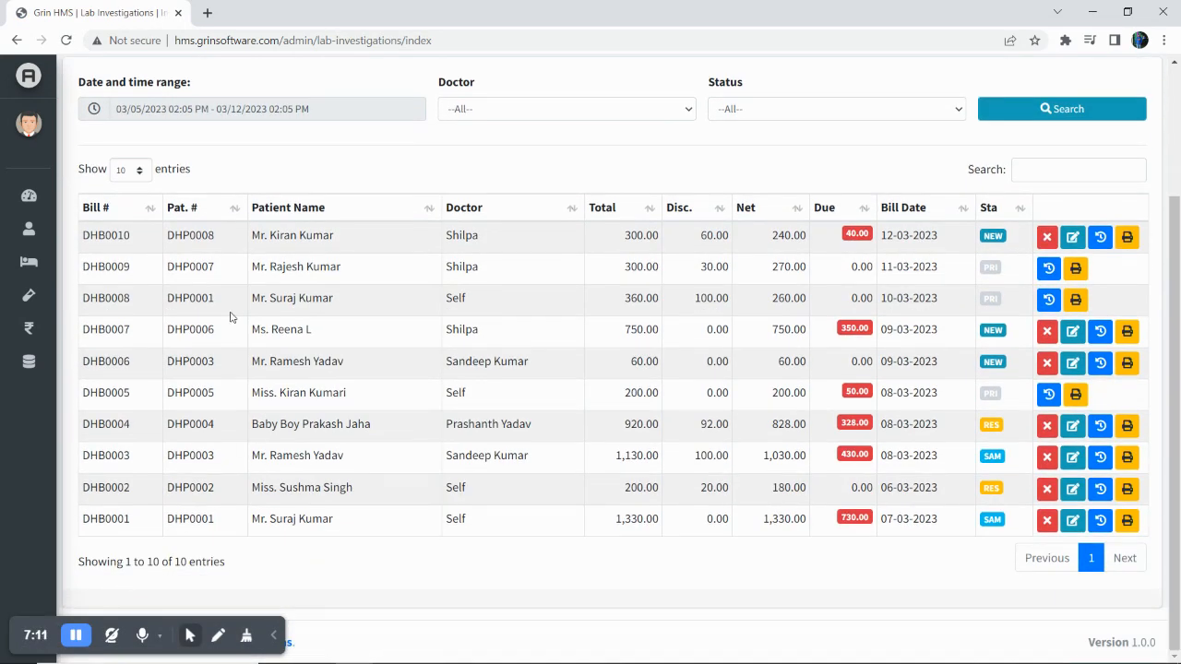
scroll(231, 318, up, 3)
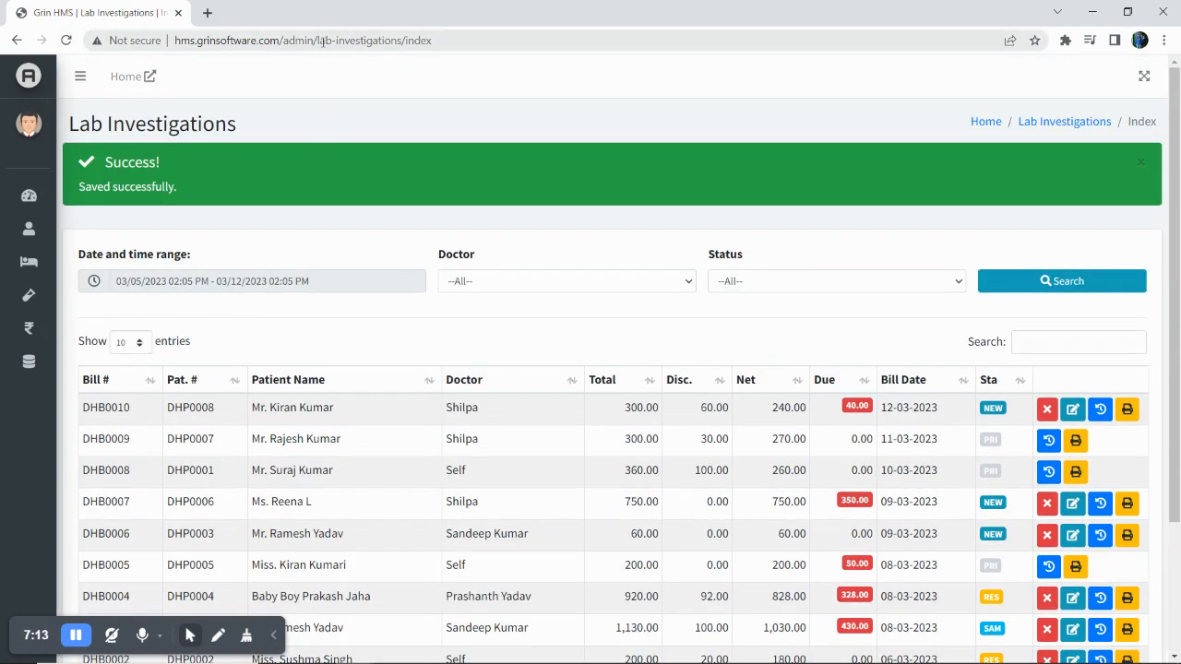
click(363, 273)
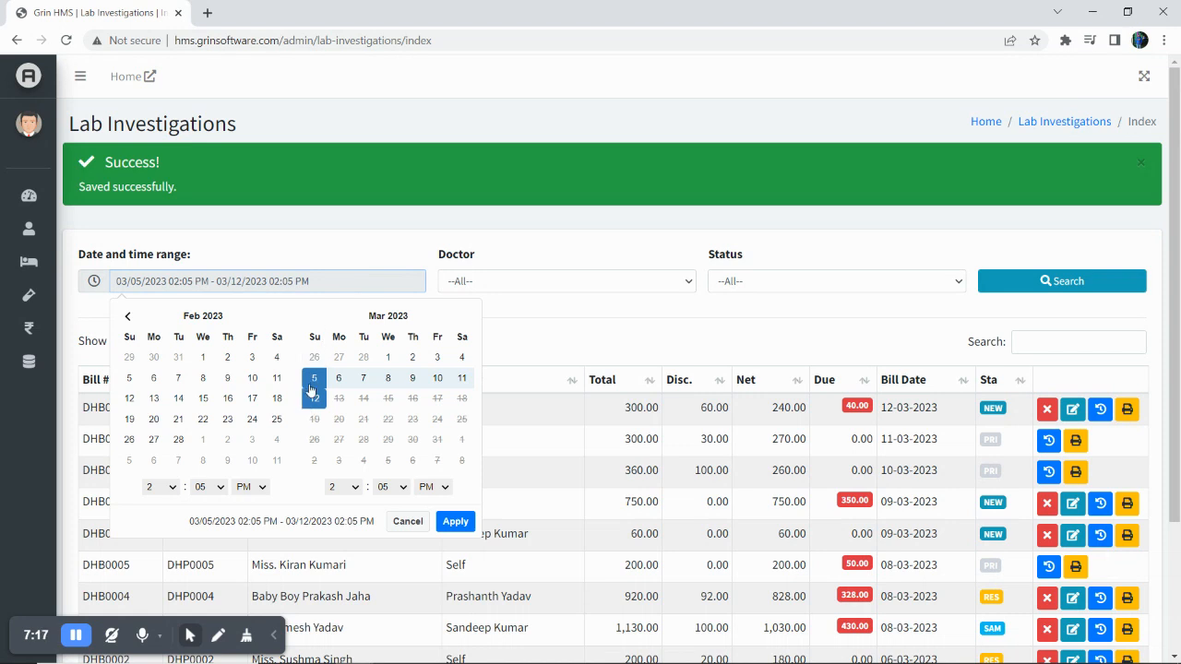
click(455, 226)
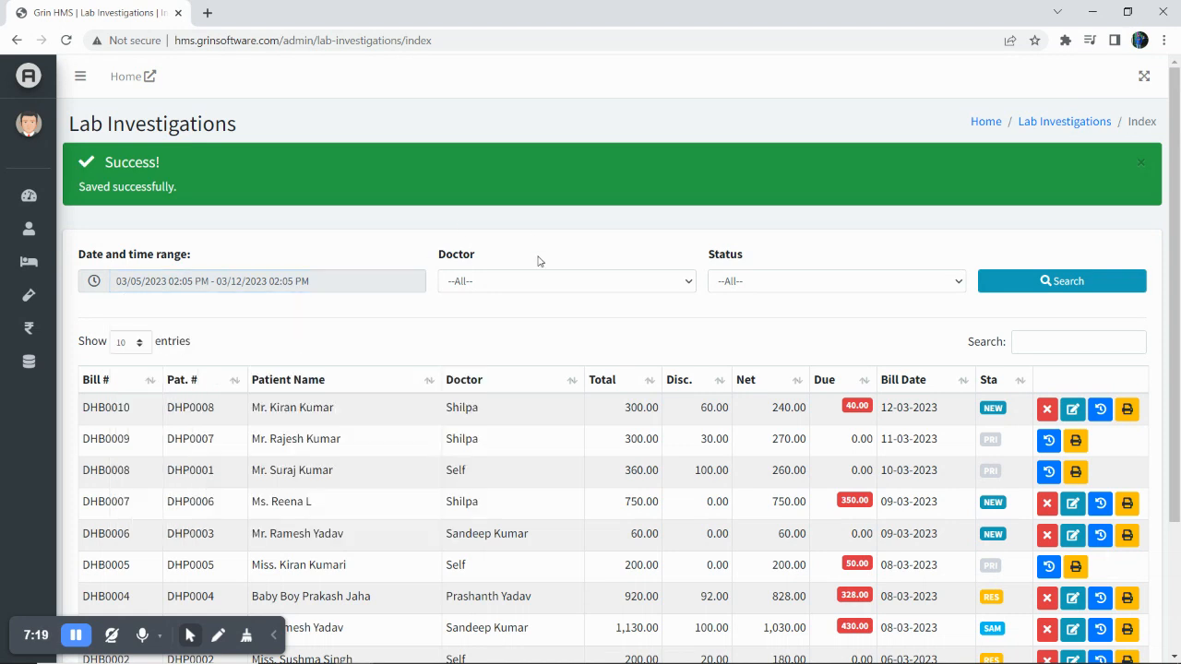
click(540, 277)
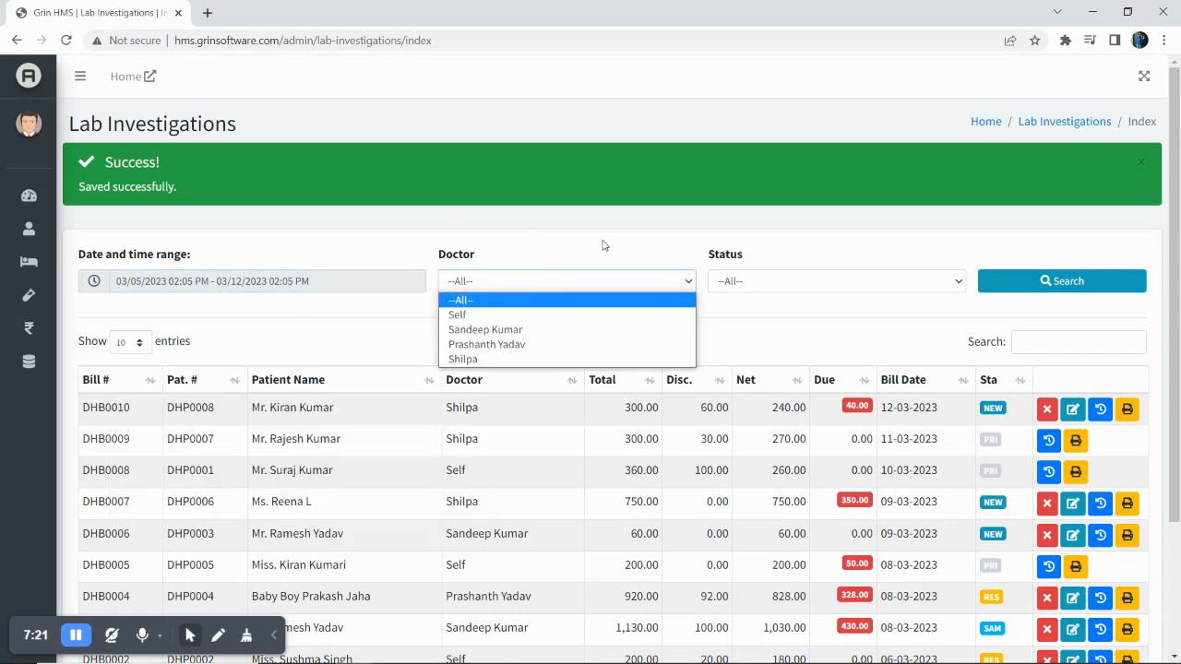
click(801, 158)
scroll(801, 158, down, 1)
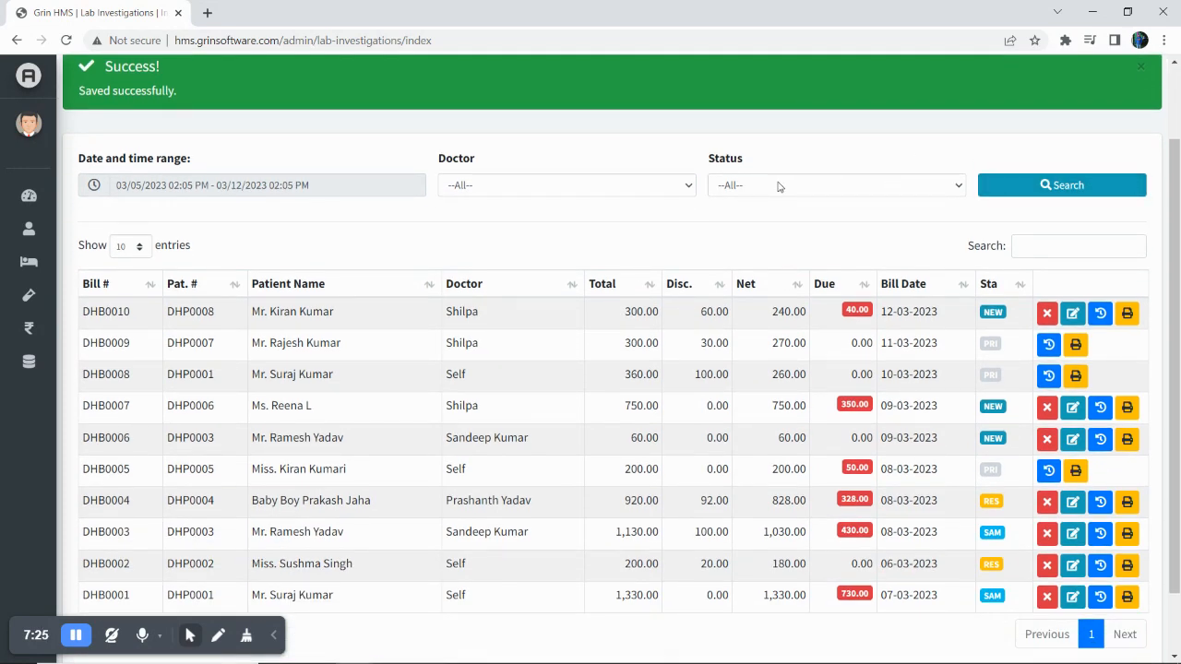
click(1041, 190)
drag(336, 315, 256, 311)
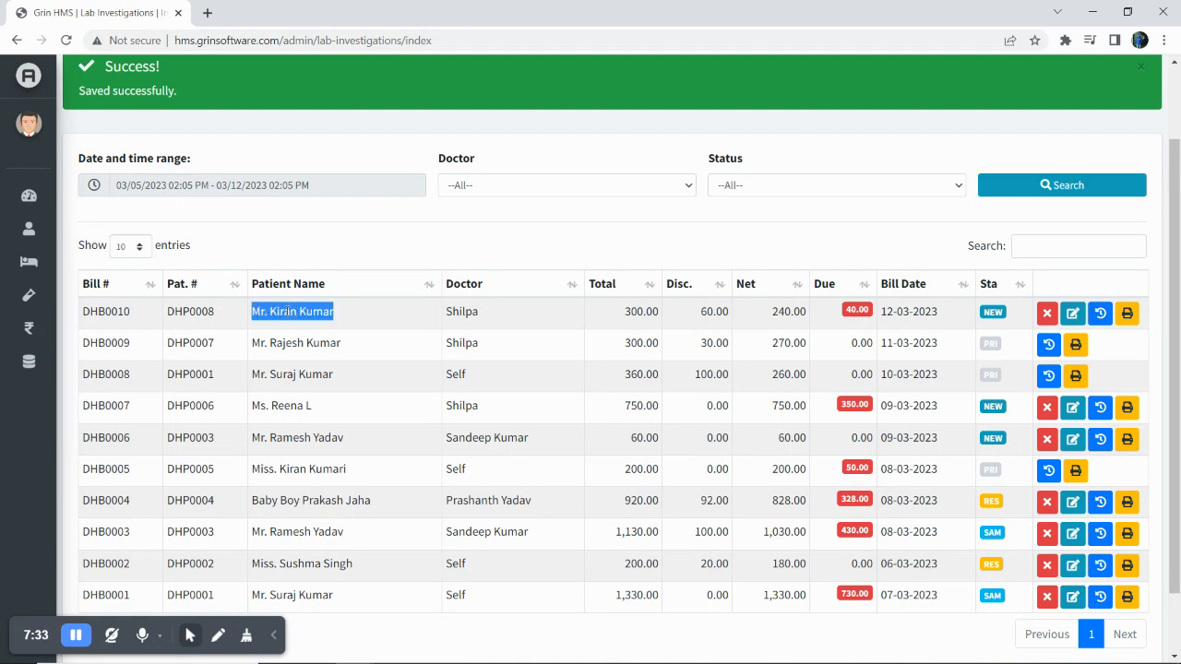
click(355, 319)
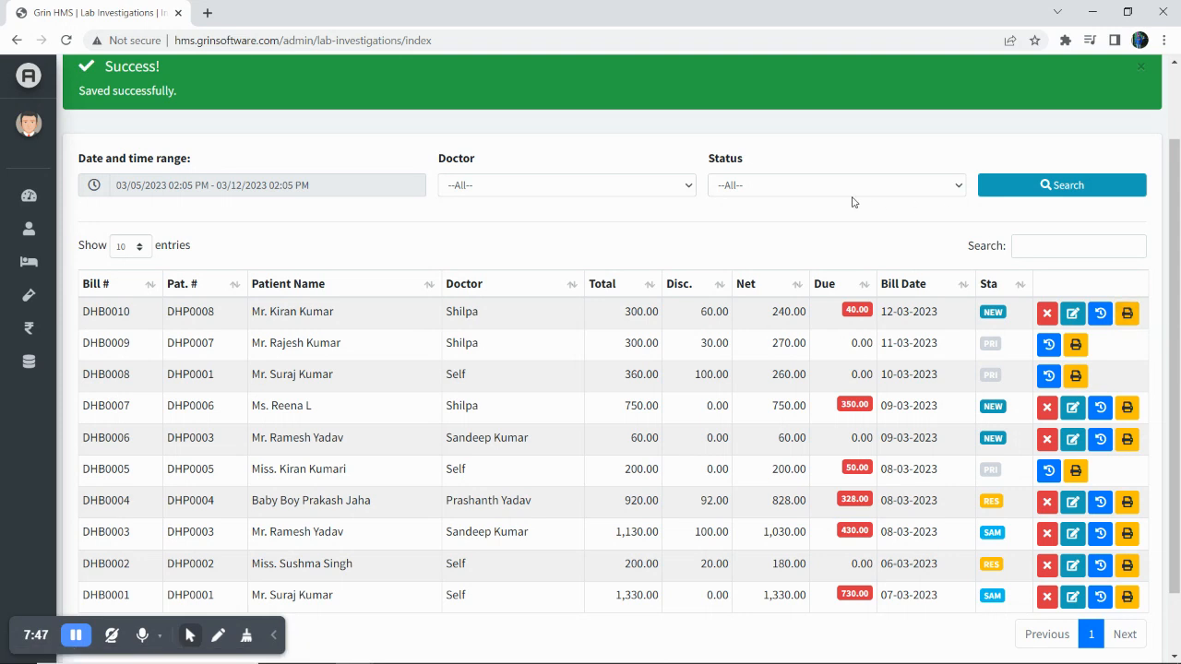
scroll(437, 205, up, 1)
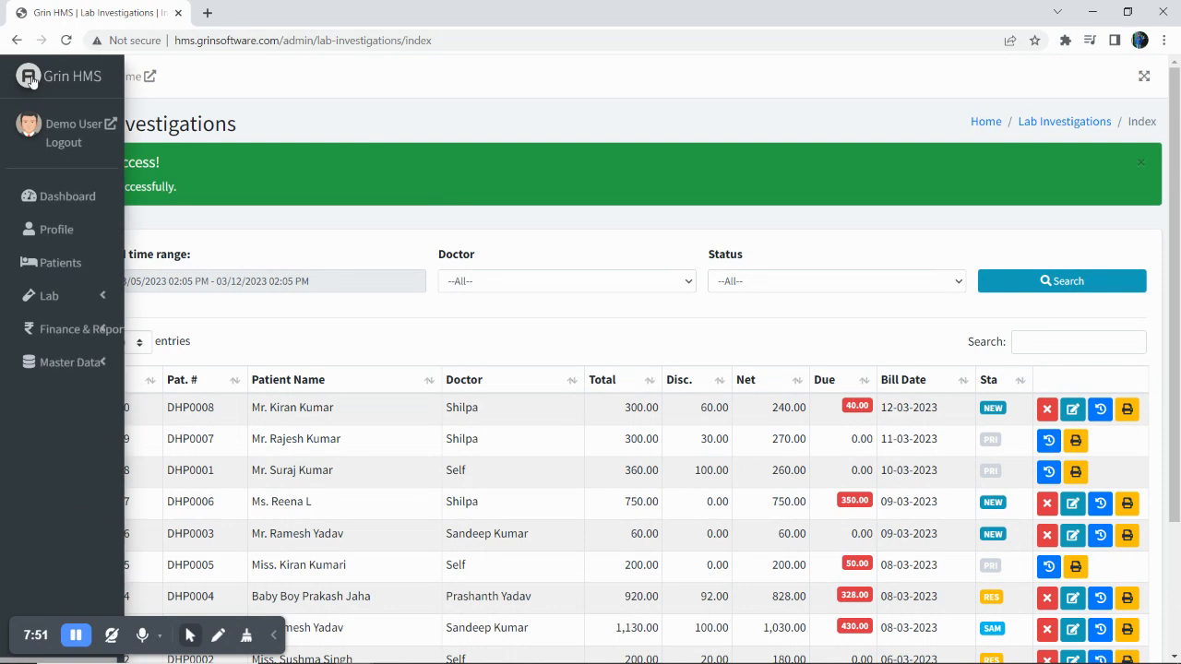
From the dashboard, expand Lab and open the Test Result page via More info.
click(78, 76)
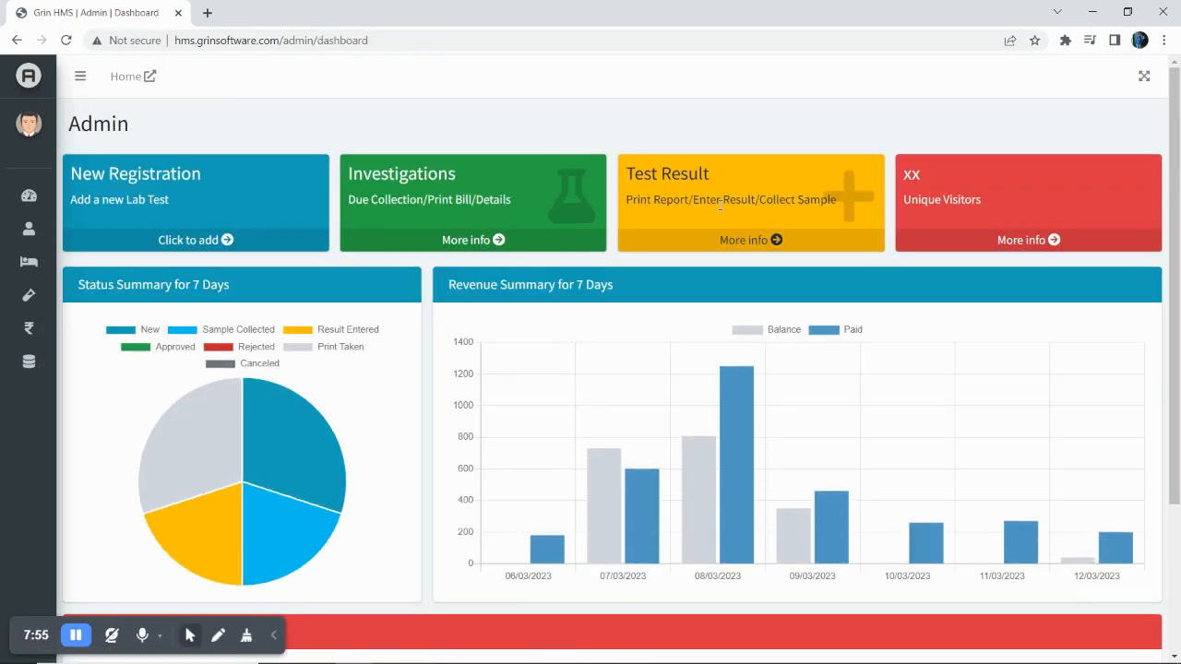
drag(694, 200, 762, 200)
click(708, 201)
mouse_move(10, 317)
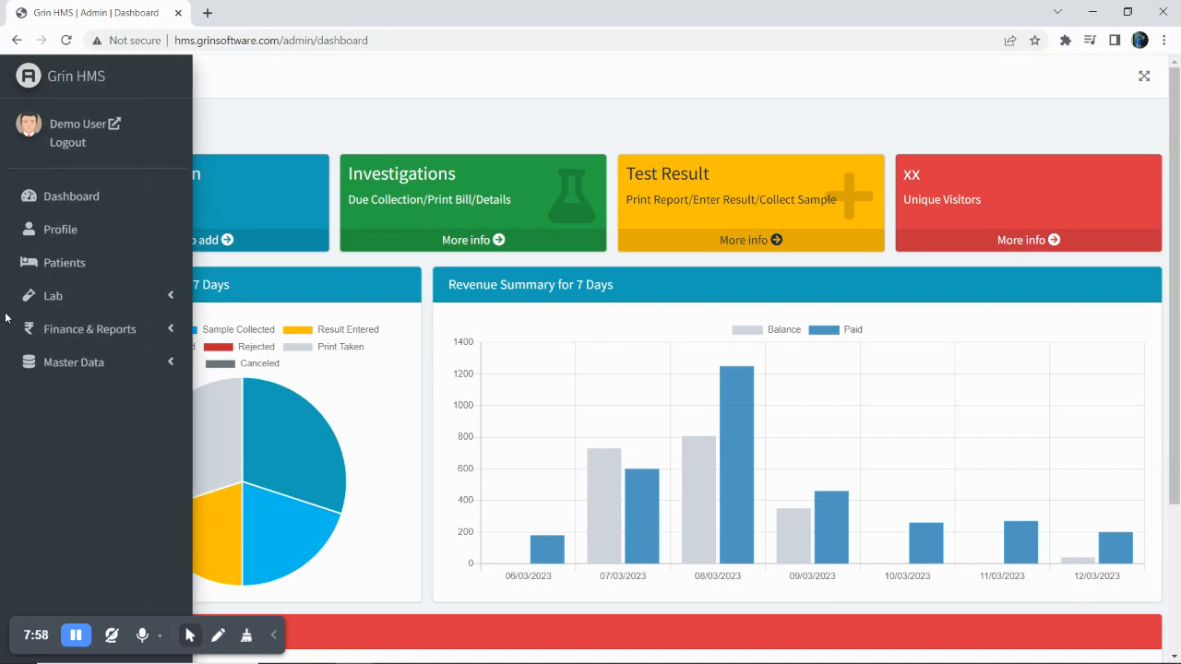
click(105, 297)
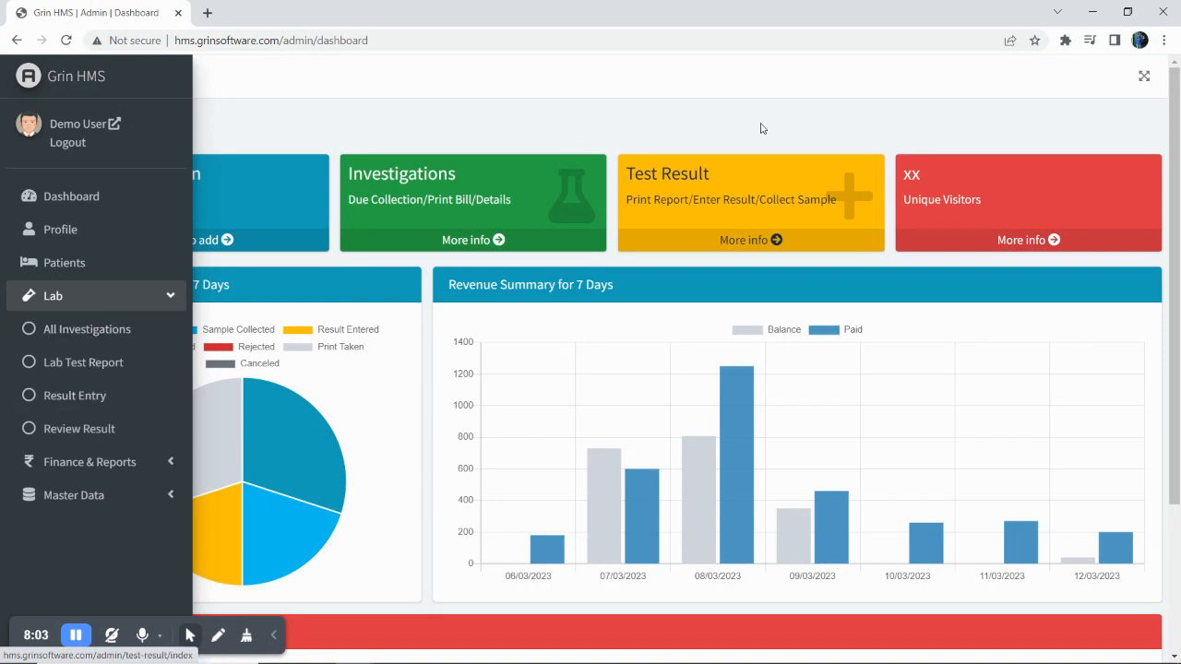
click(754, 242)
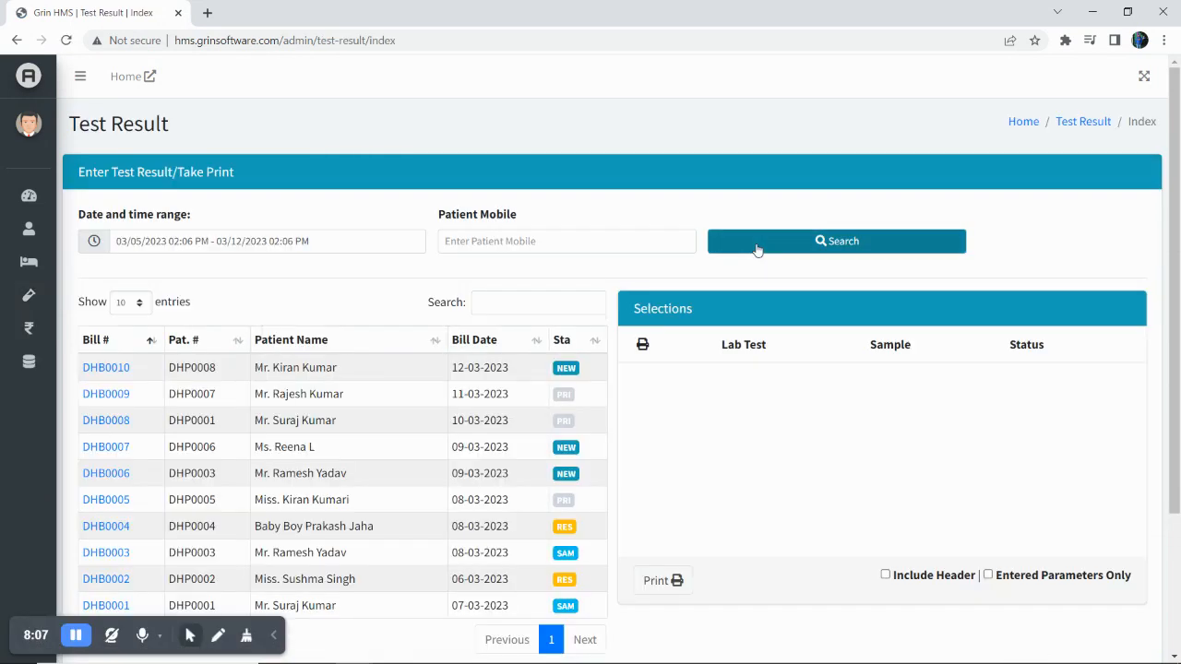
Mark the CBC sample collected on bill DHB0010, changing its status from NEW to SAM.
scroll(416, 276, down, 1)
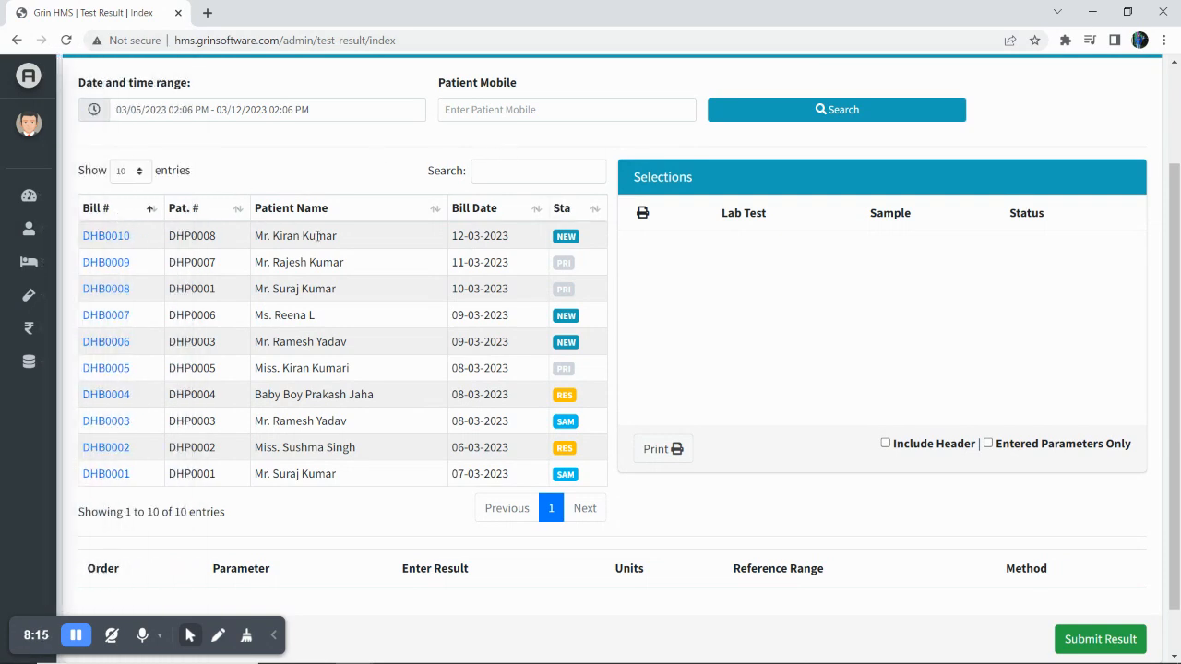
drag(346, 240, 251, 241)
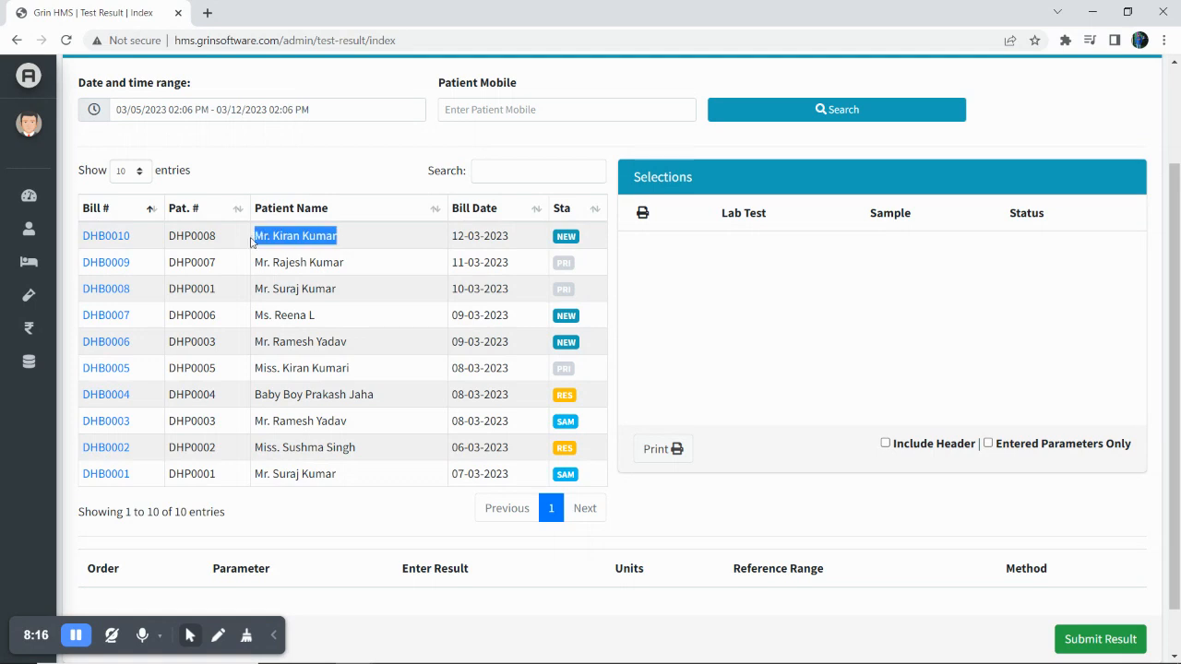
click(312, 236)
click(109, 237)
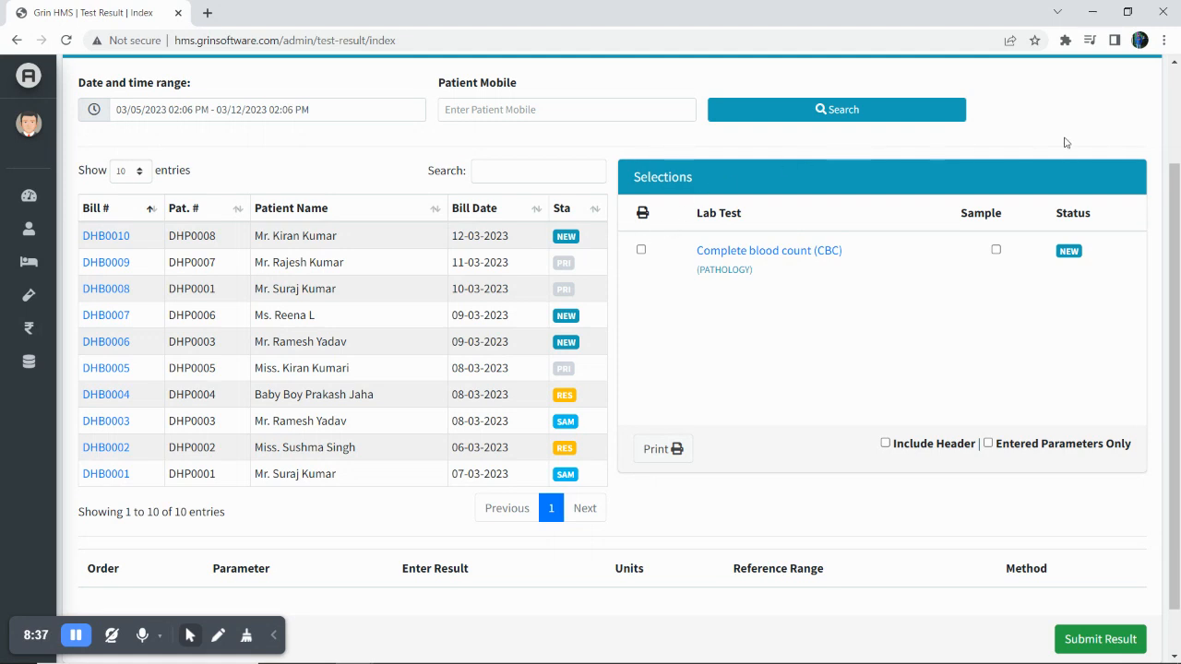
click(996, 251)
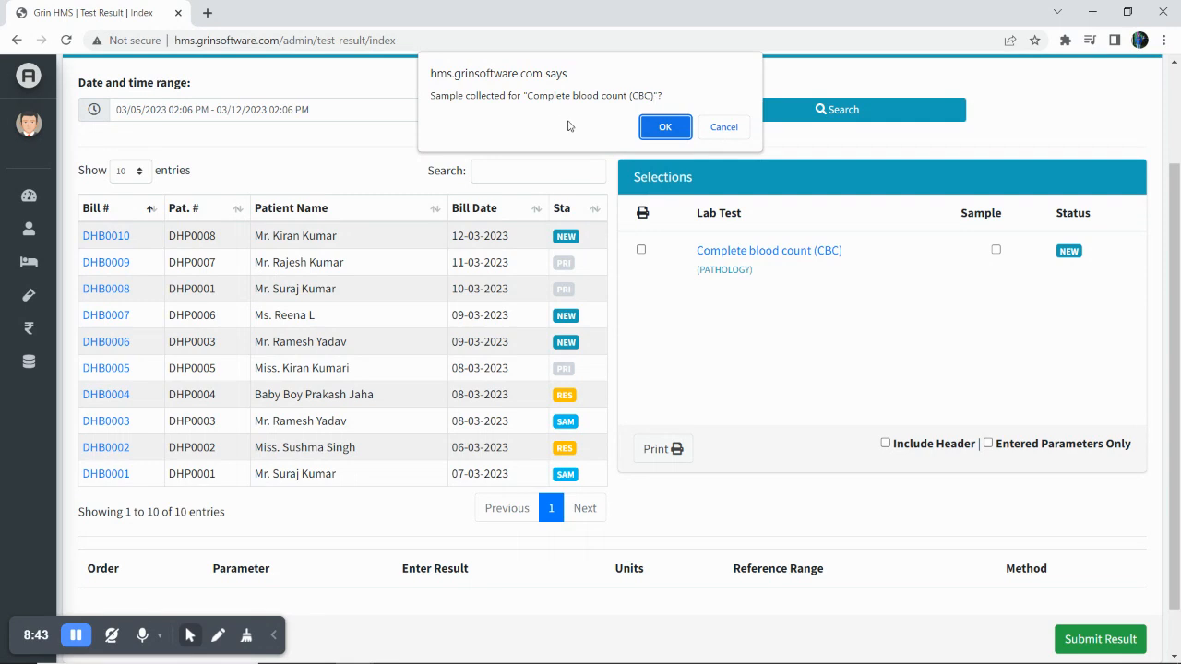
click(664, 127)
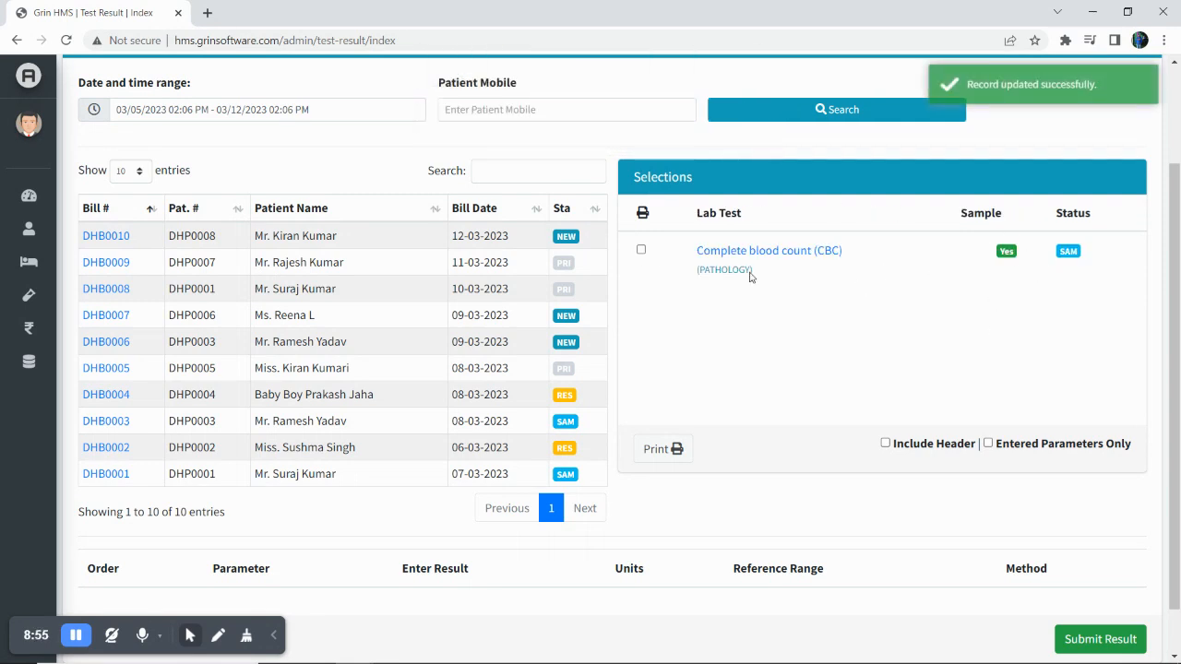
scroll(801, 353, down, 1)
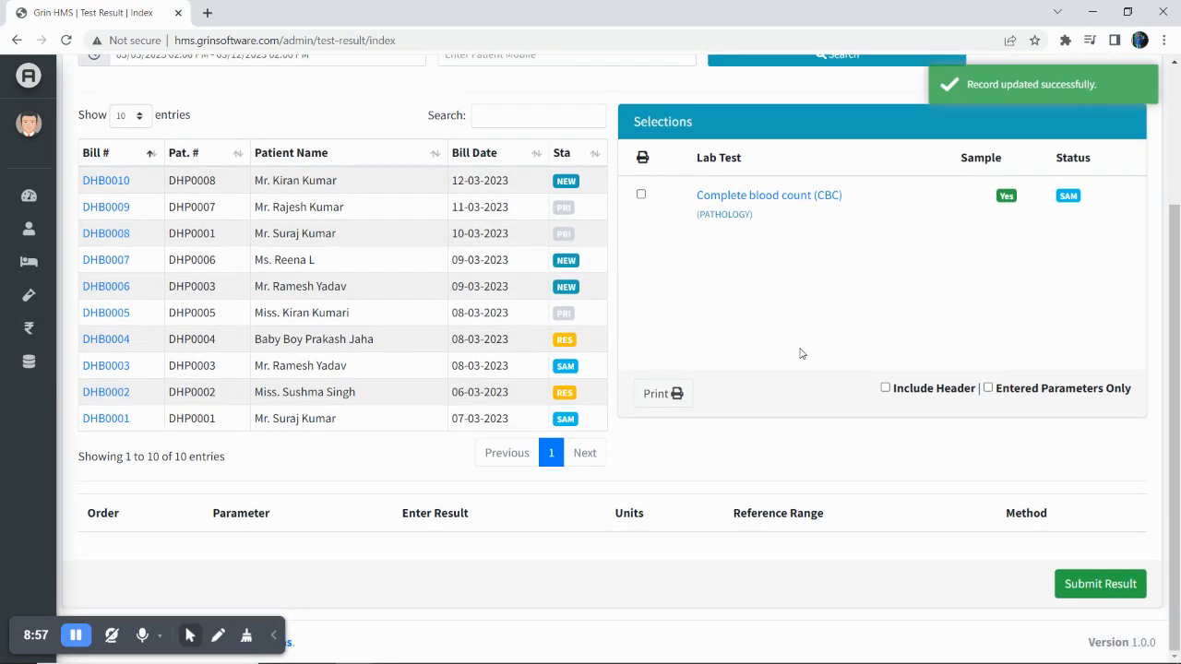
Load the CBC parameters for result entry on bill DHB0010.
click(791, 201)
scroll(718, 409, down, 3)
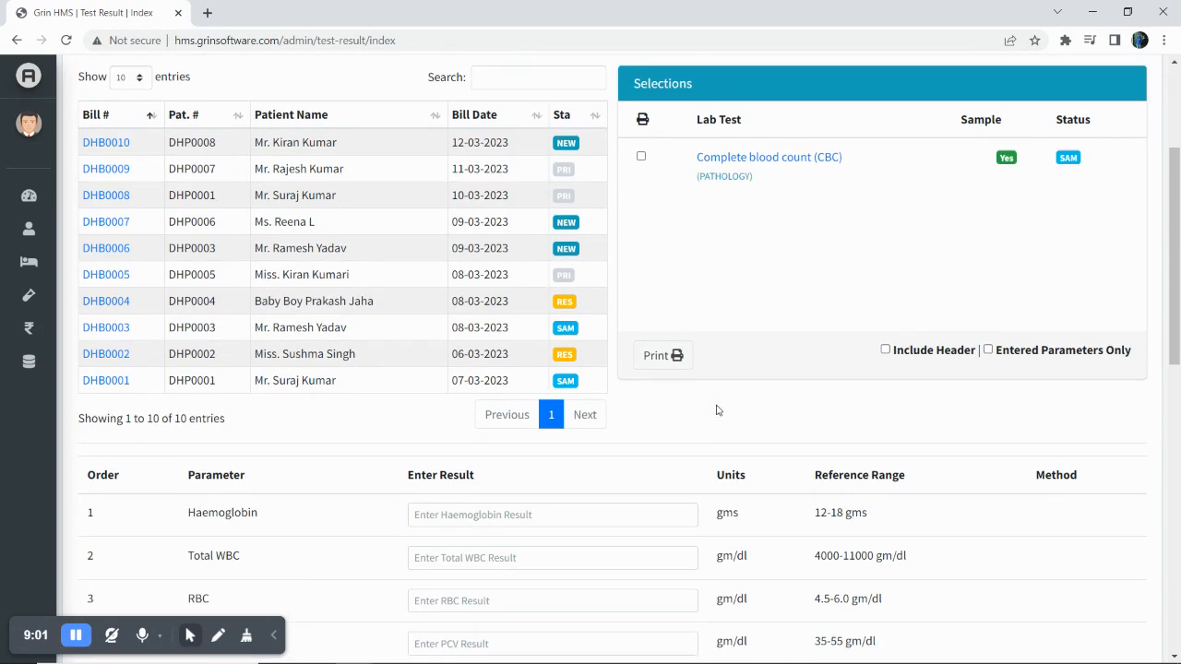
scroll(716, 408, down, 1)
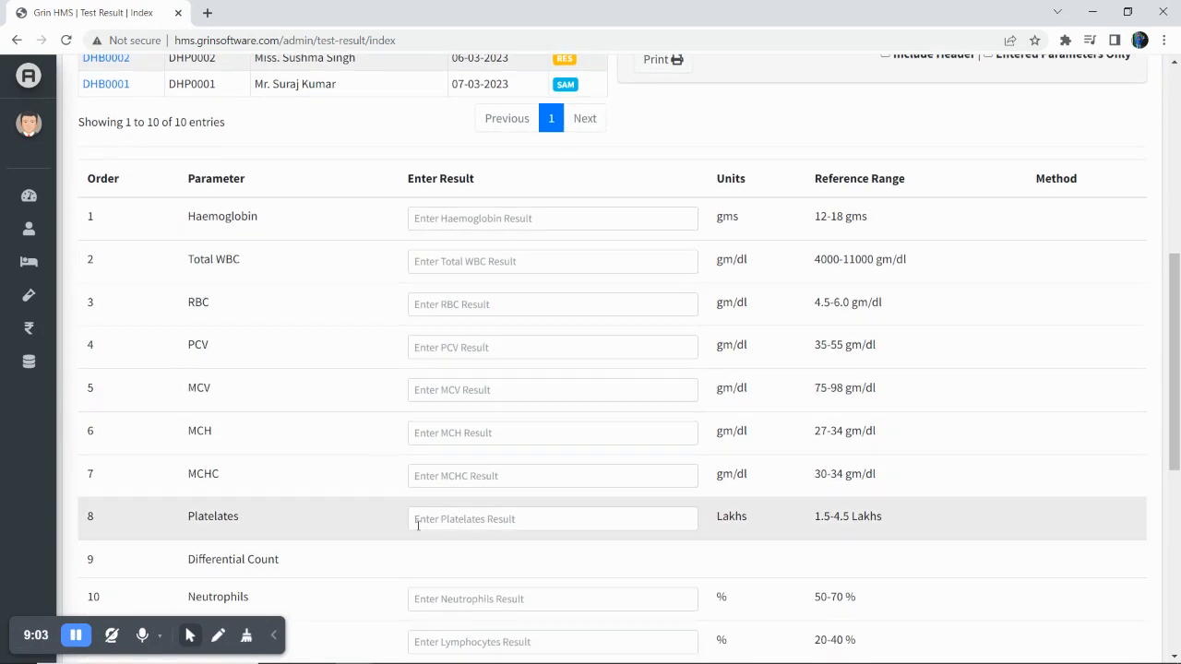
scroll(506, 564, down, 5)
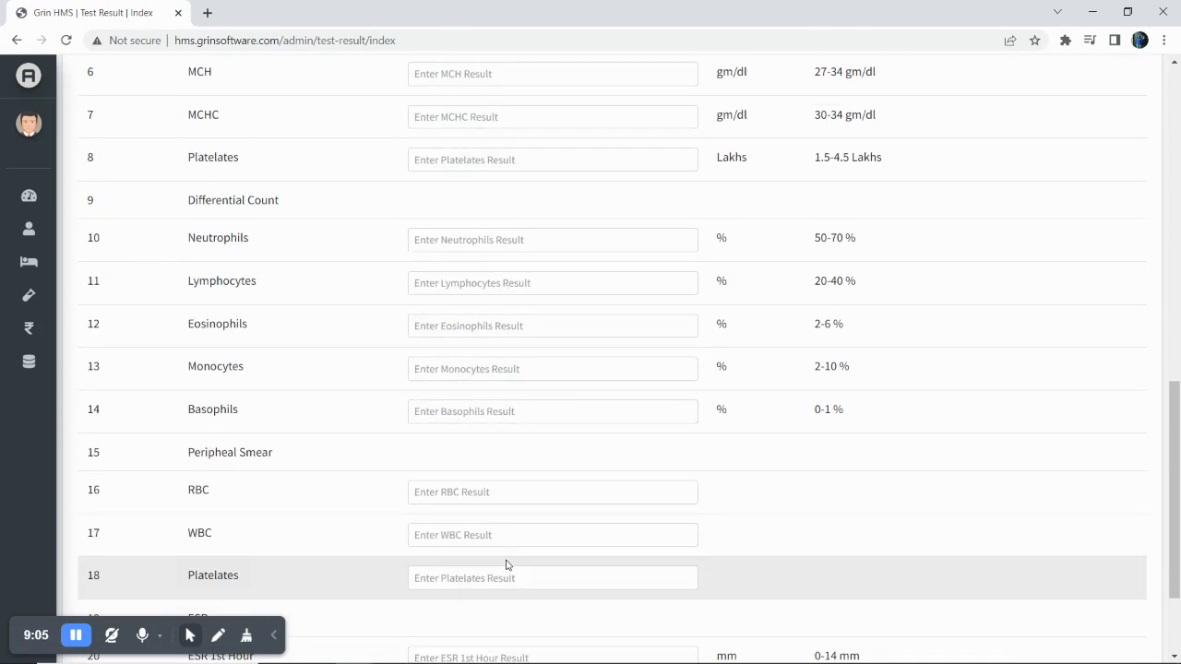
scroll(506, 564, up, 4)
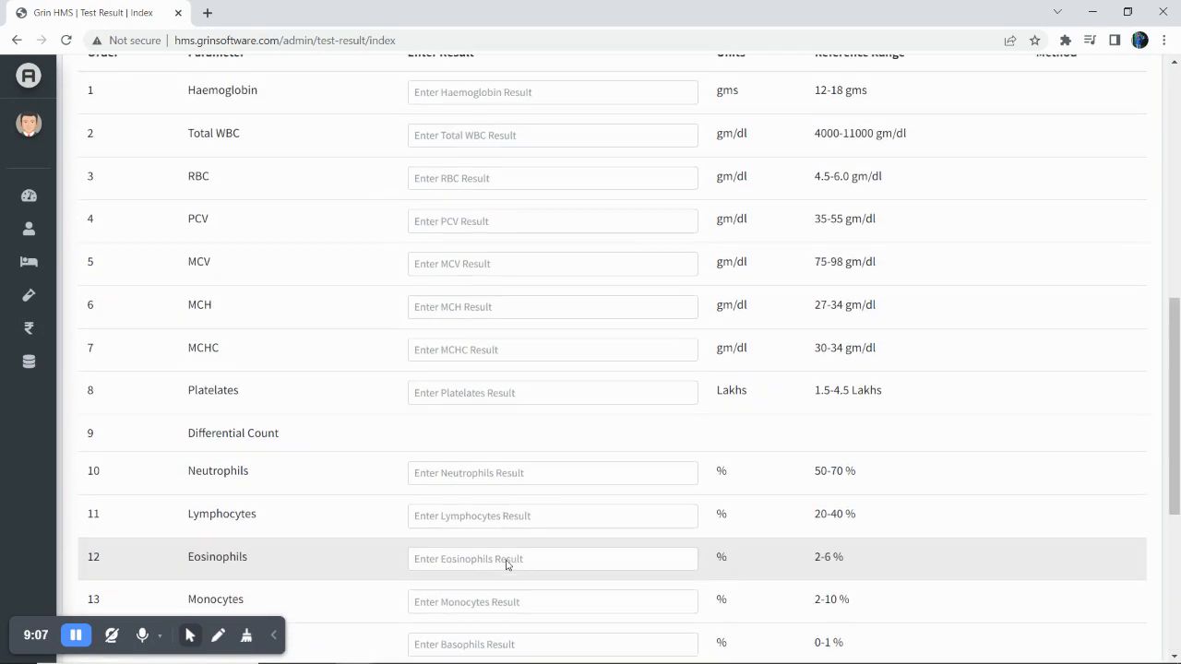
scroll(507, 562, up, 3)
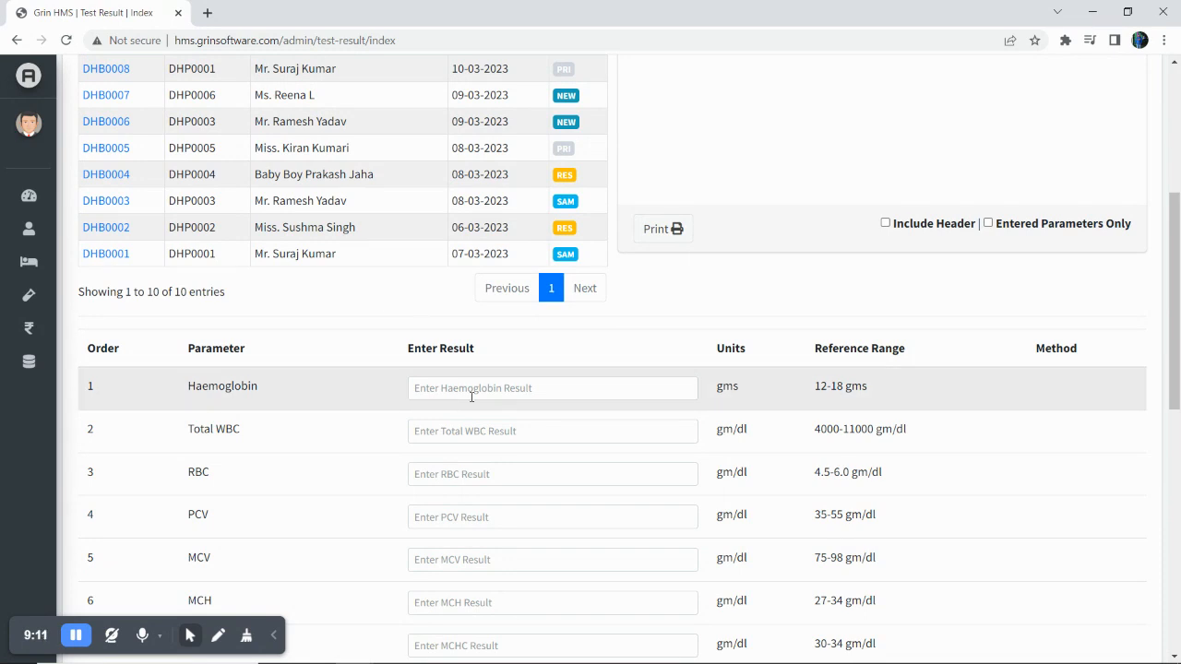
scroll(469, 388, down, 1)
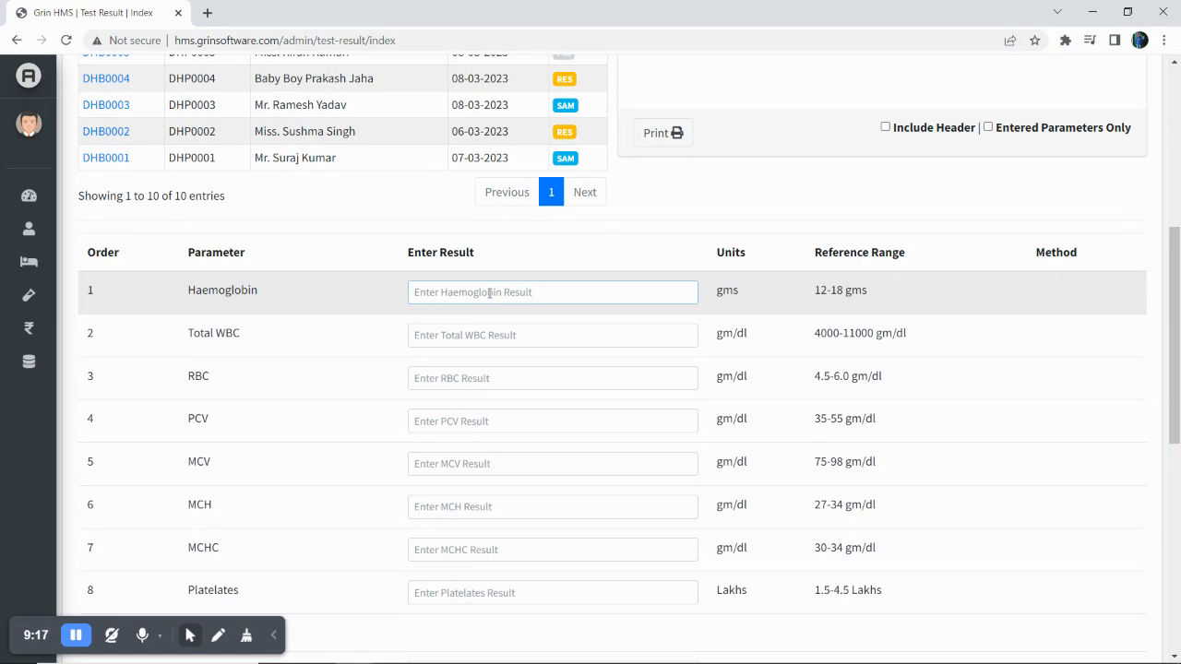
Enter Haemoglobin 15, Total WBC 5000 and RBC 5, and submit the results.
text(15)
click(458, 335)
text(5000)
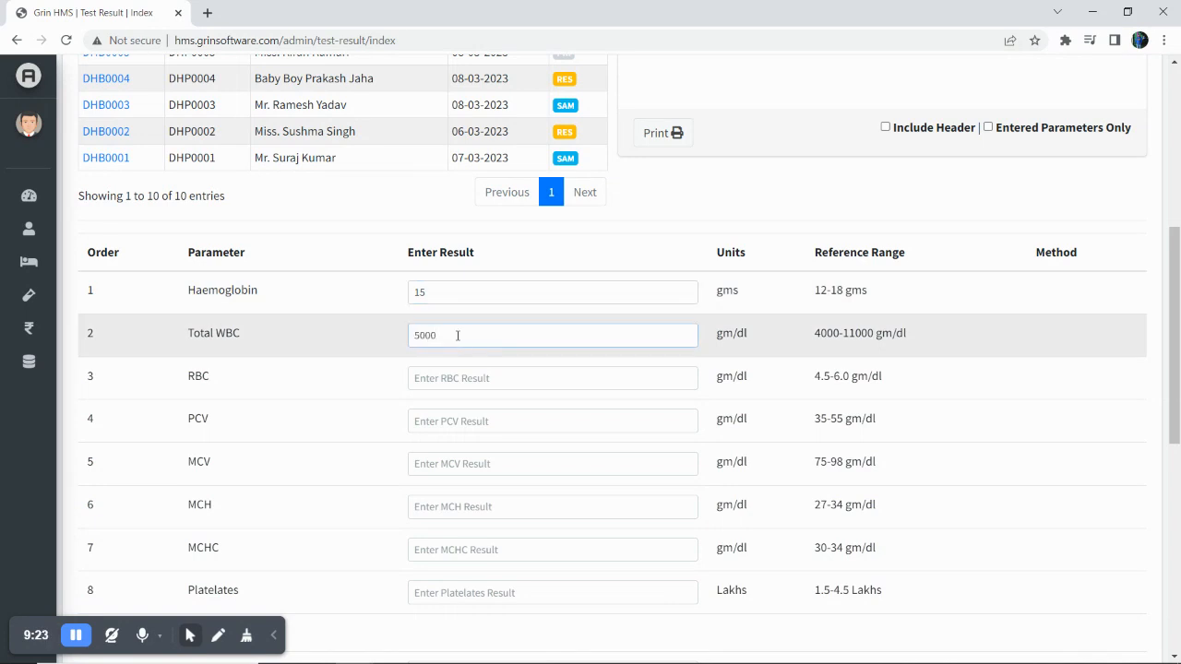
click(450, 379)
text(5)
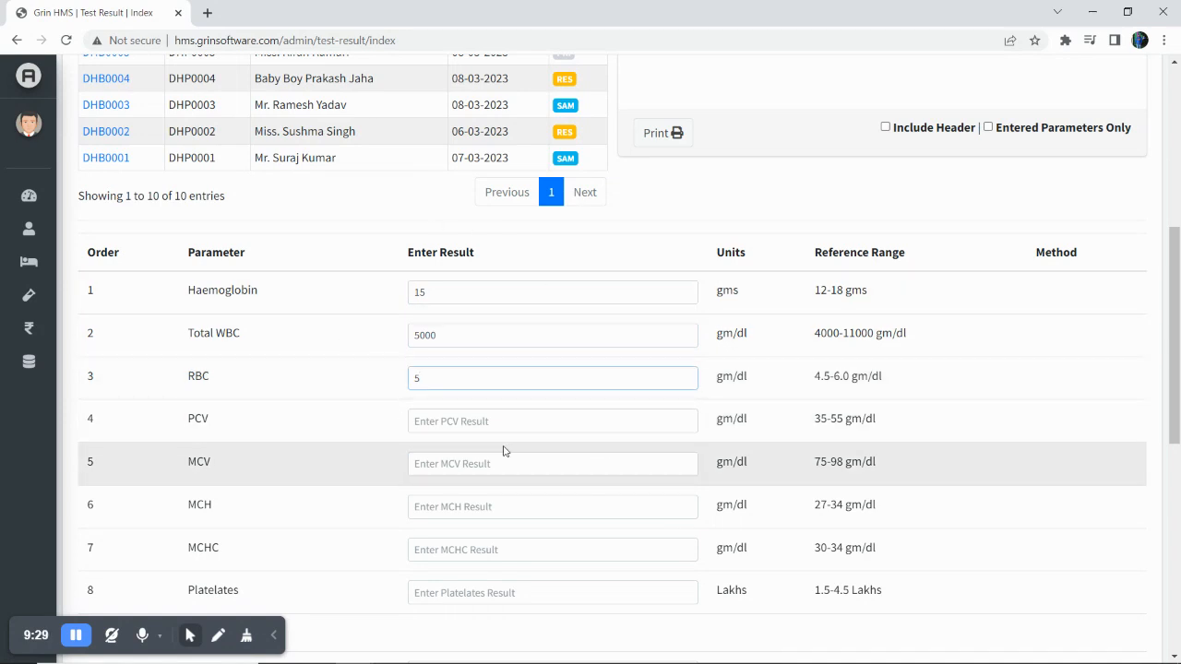
scroll(504, 450, down, 6)
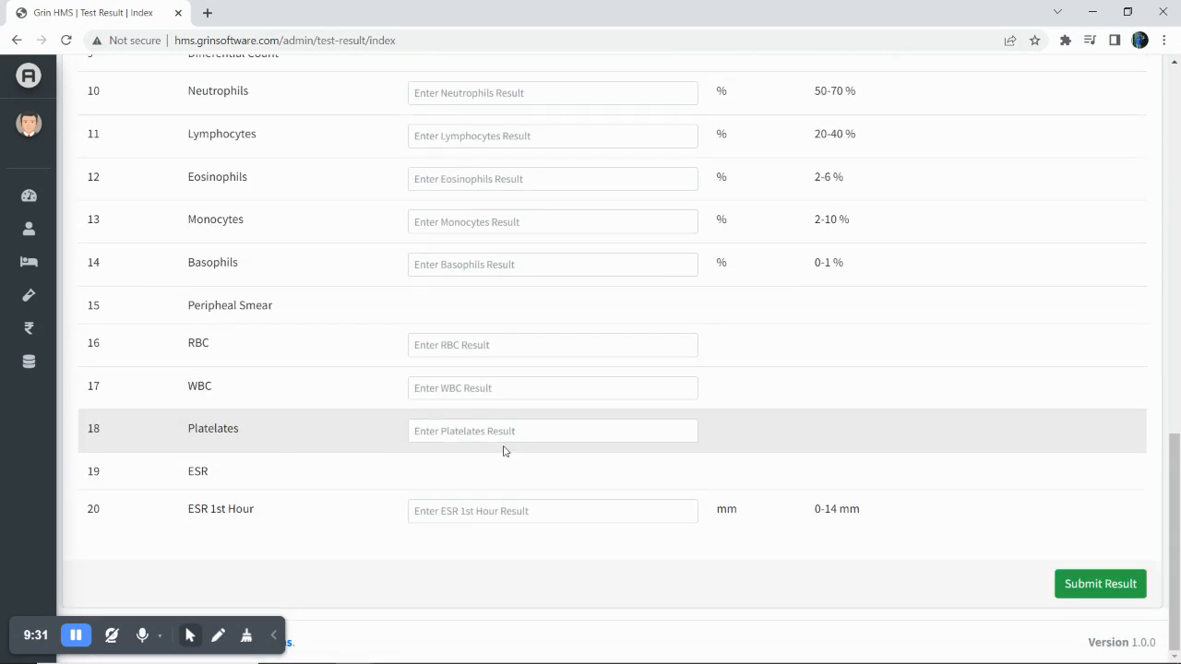
click(1088, 587)
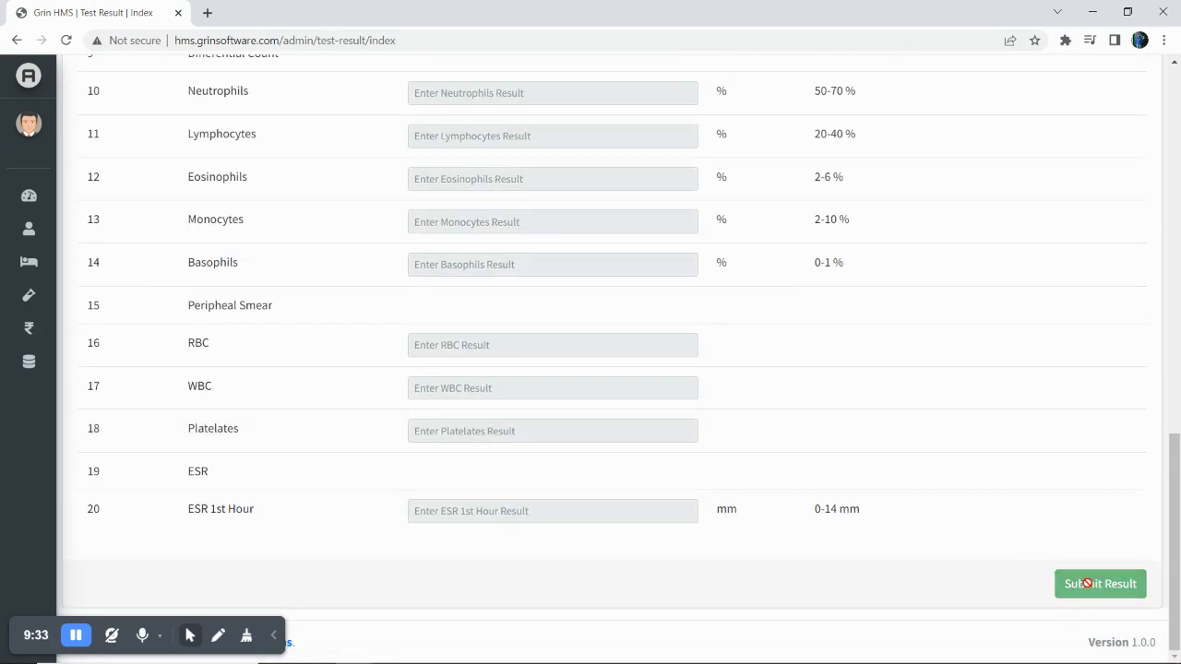
scroll(965, 375, up, 8)
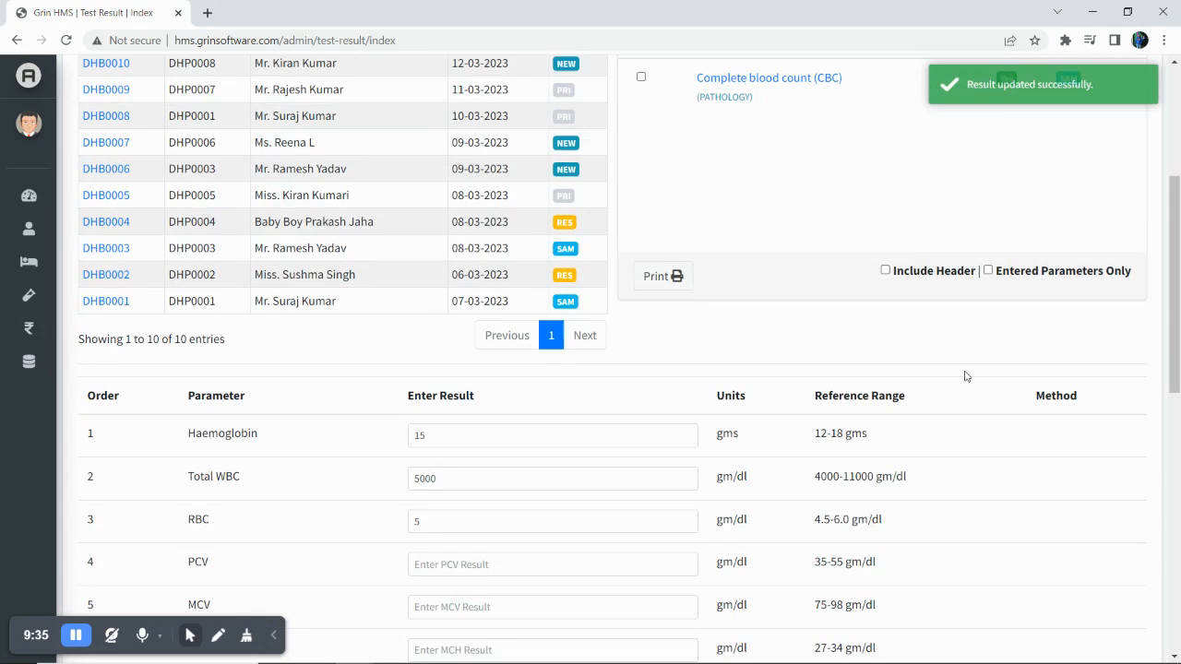
scroll(966, 376, up, 3)
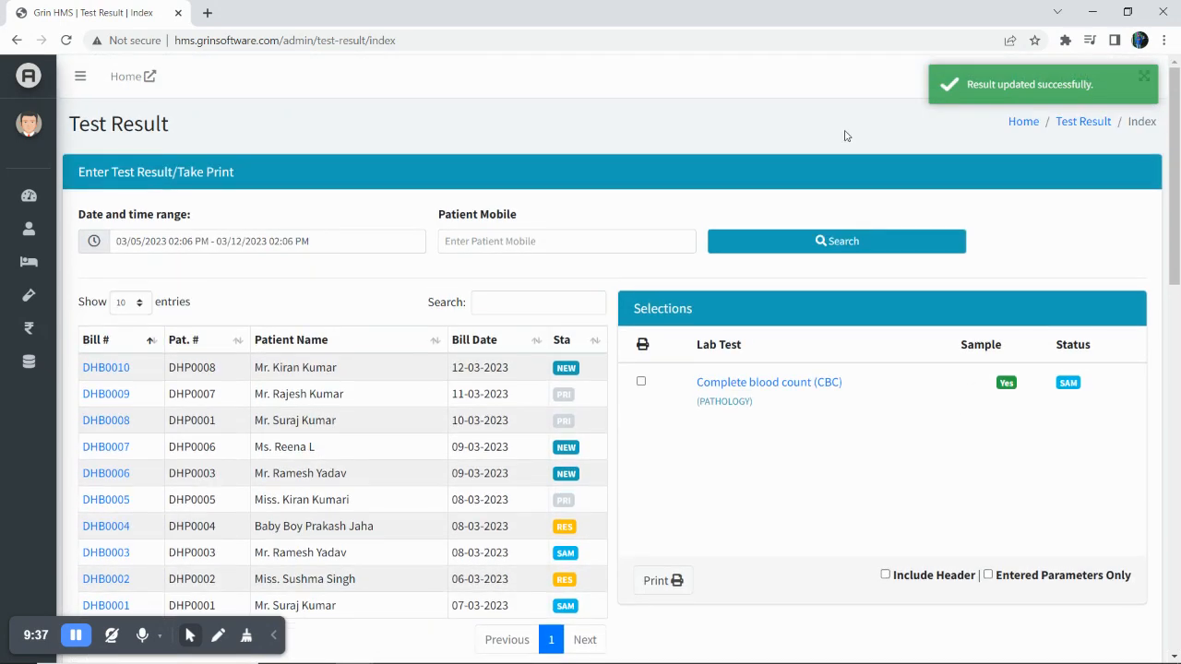
mouse_move(74, 83)
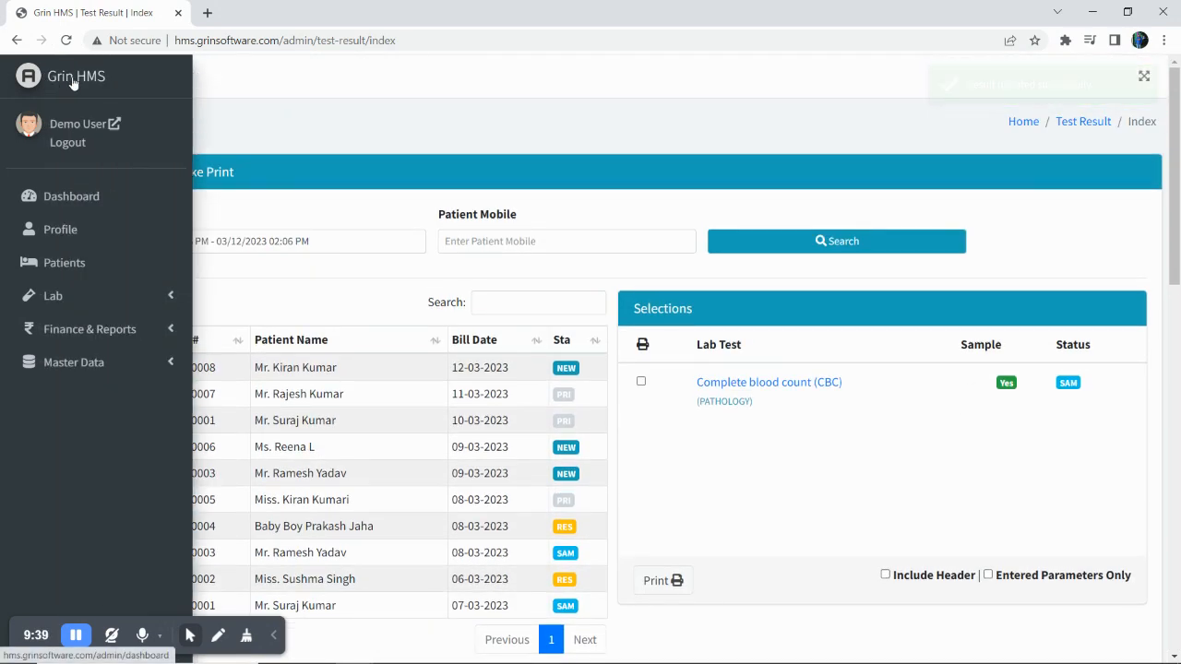
click(74, 83)
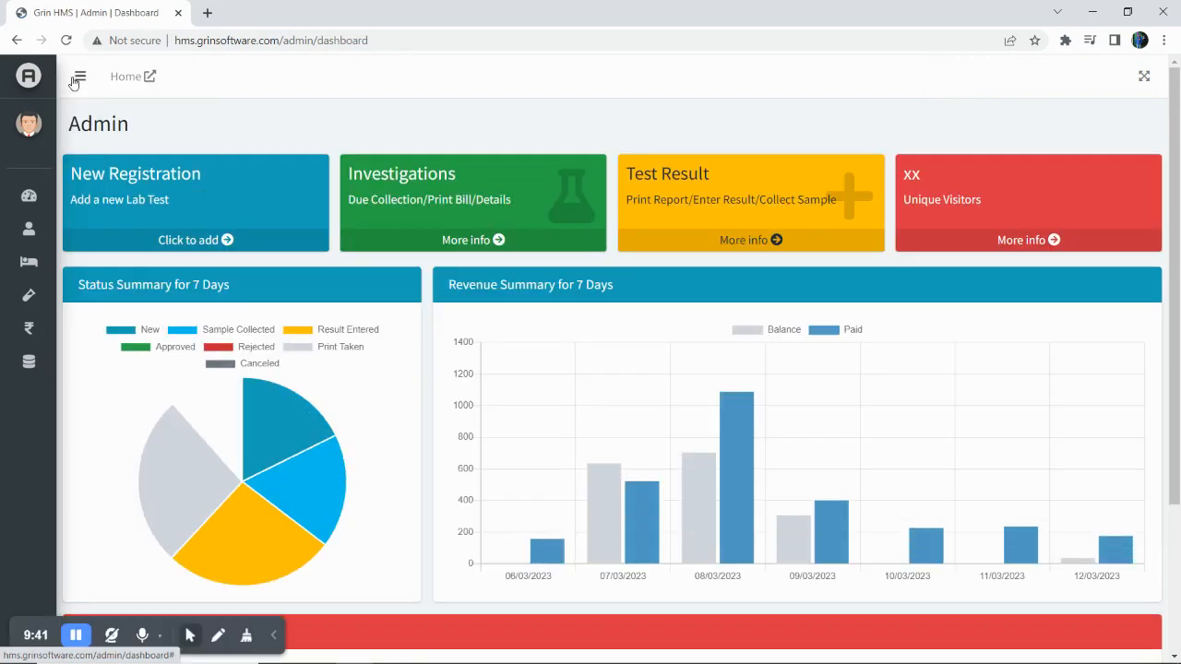
scroll(303, 384, down, 3)
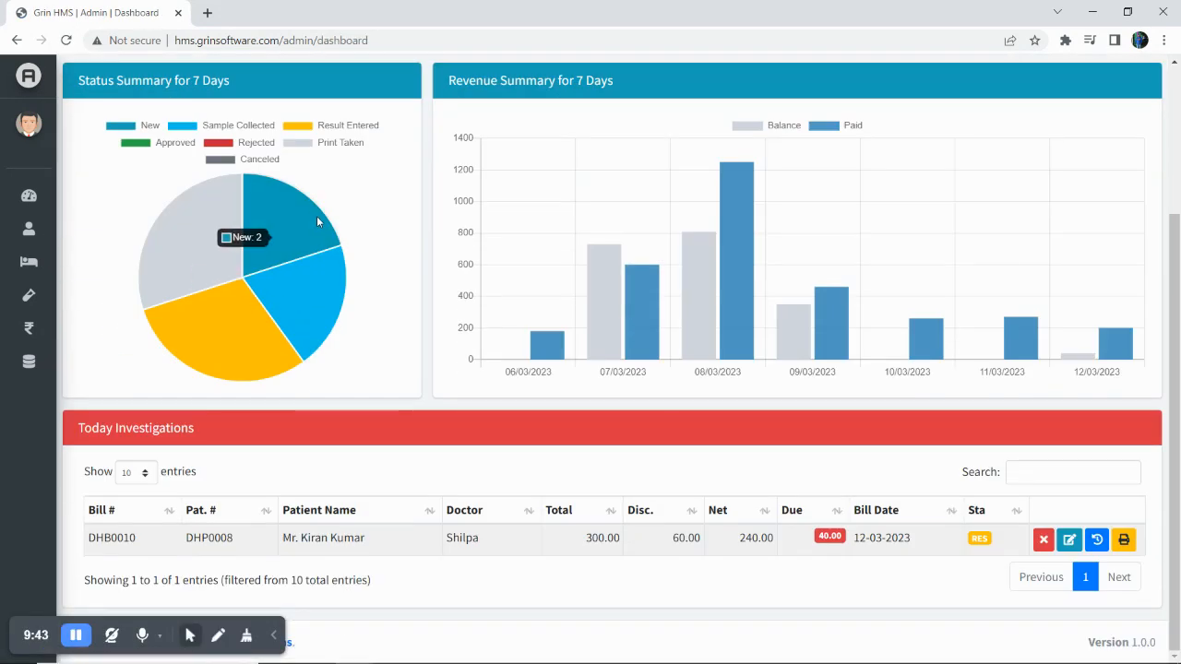
mouse_move(268, 231)
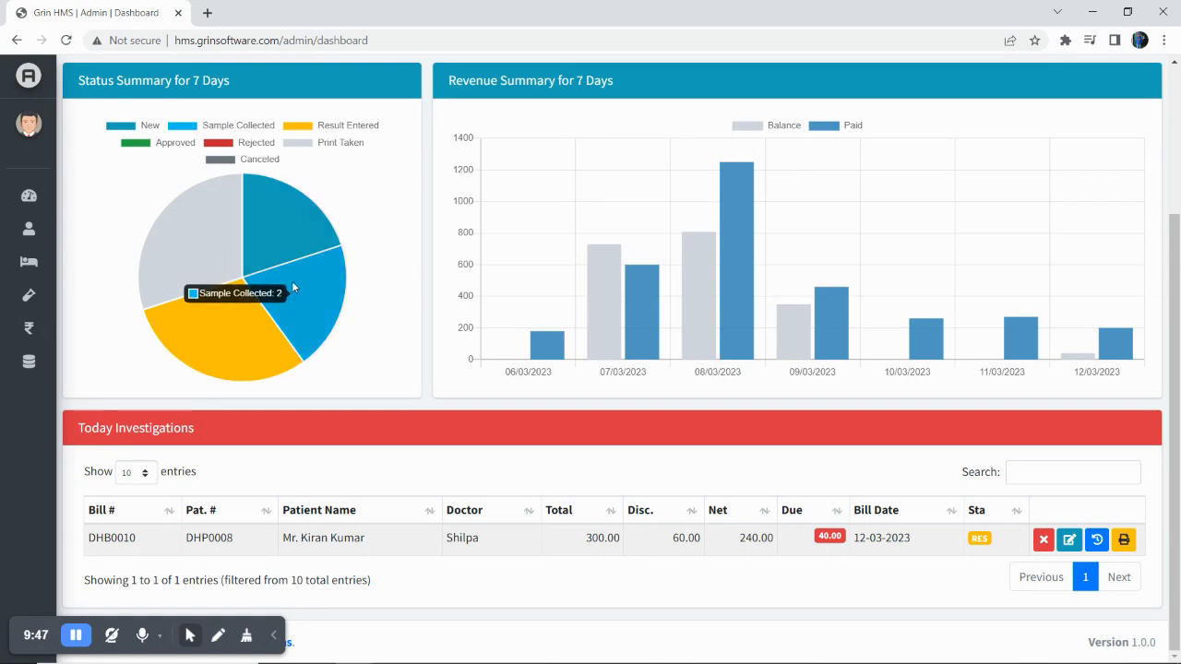
mouse_move(217, 325)
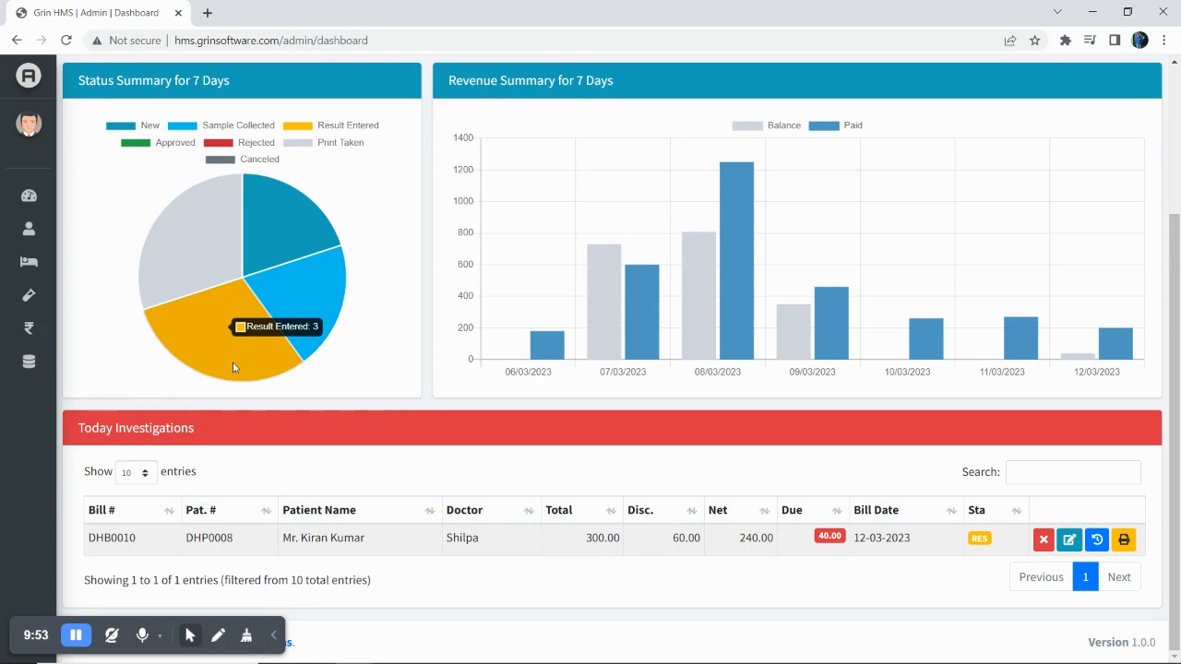
mouse_move(1100, 343)
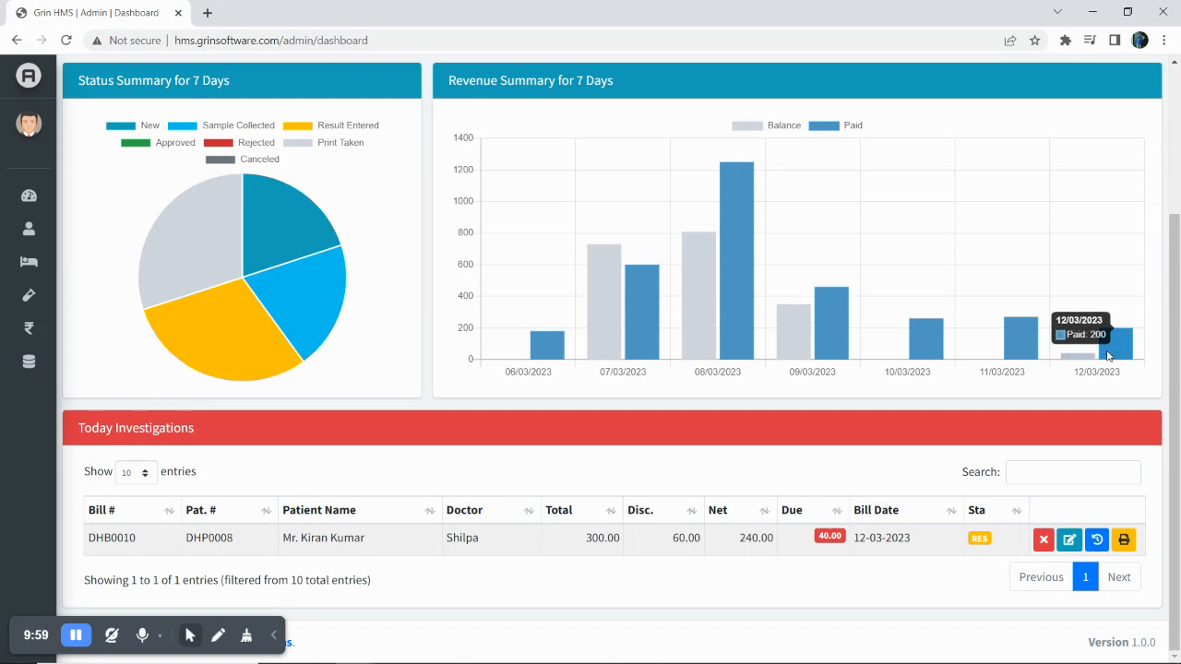
mouse_move(1078, 362)
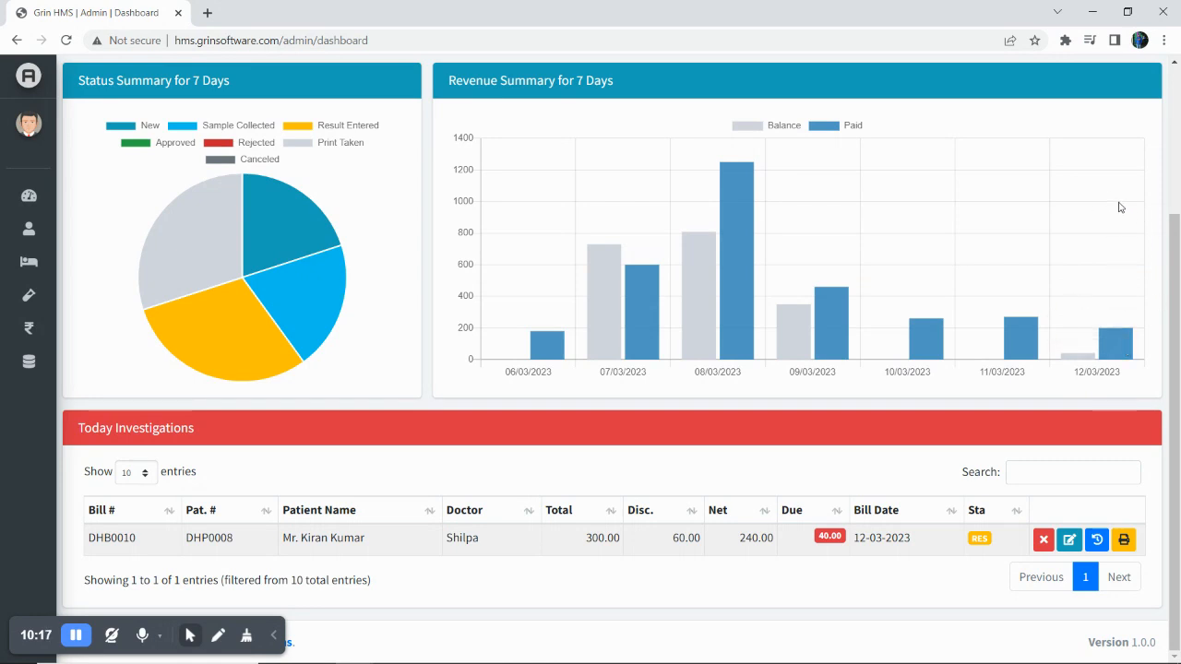
Open the Collect Due form for the ₹40.00 outstanding on today's bill DHB0010.
mouse_move(1066, 360)
click(830, 537)
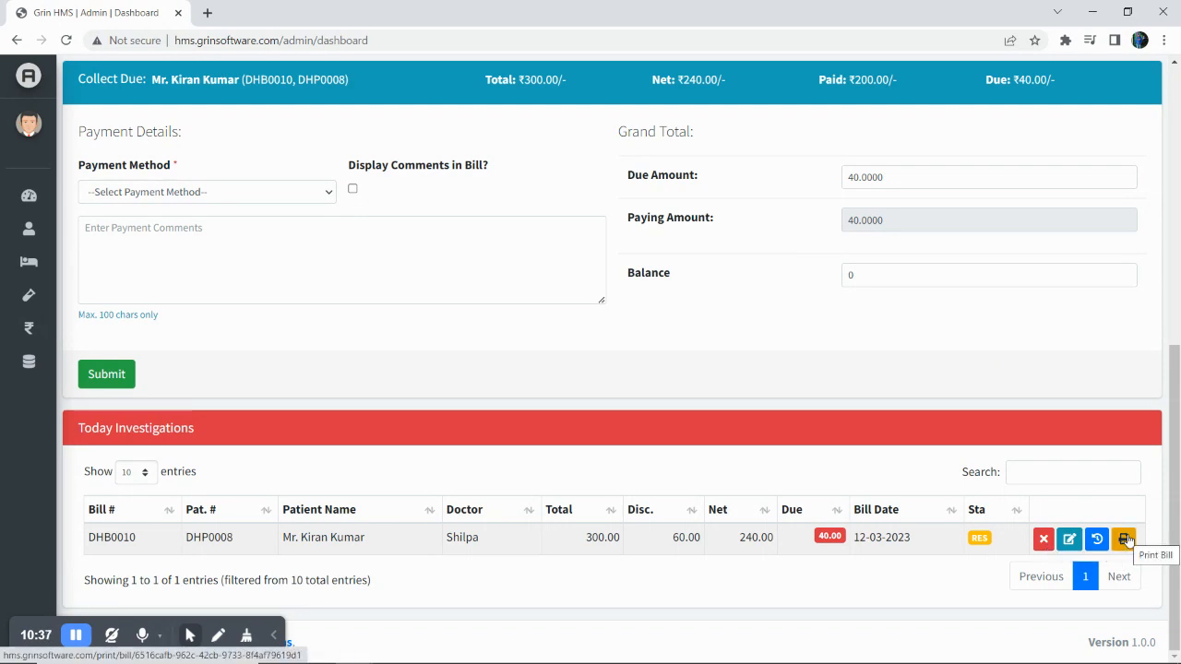
scroll(427, 363, up, 9)
scroll(428, 364, down, 8)
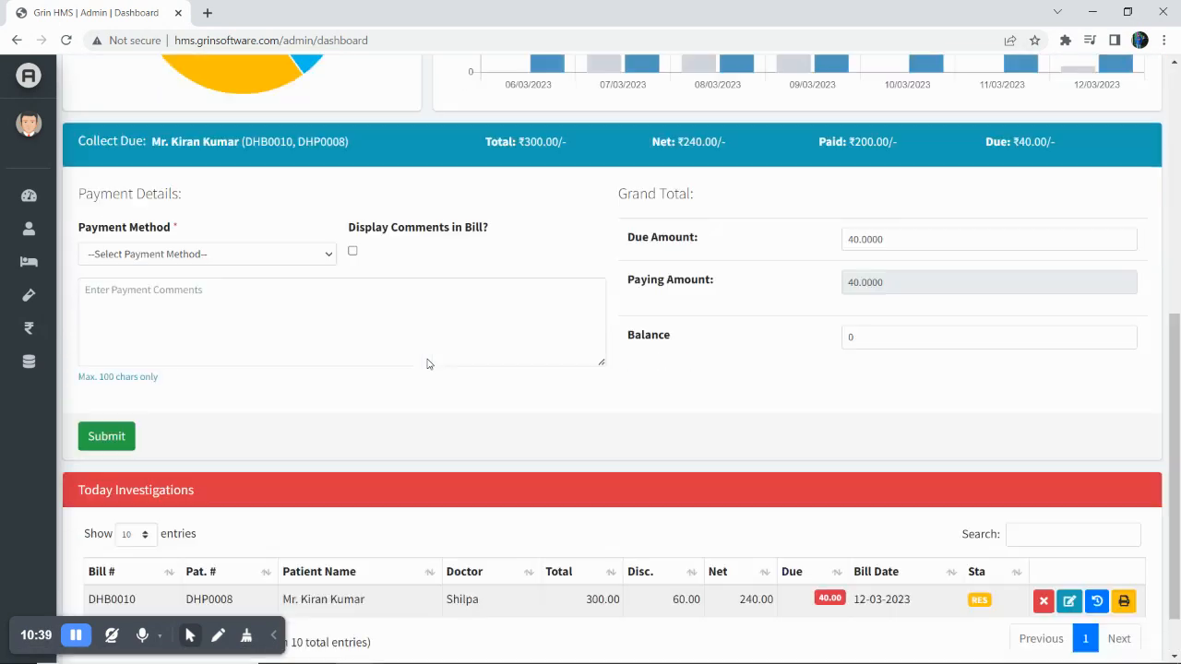
scroll(428, 364, down, 1)
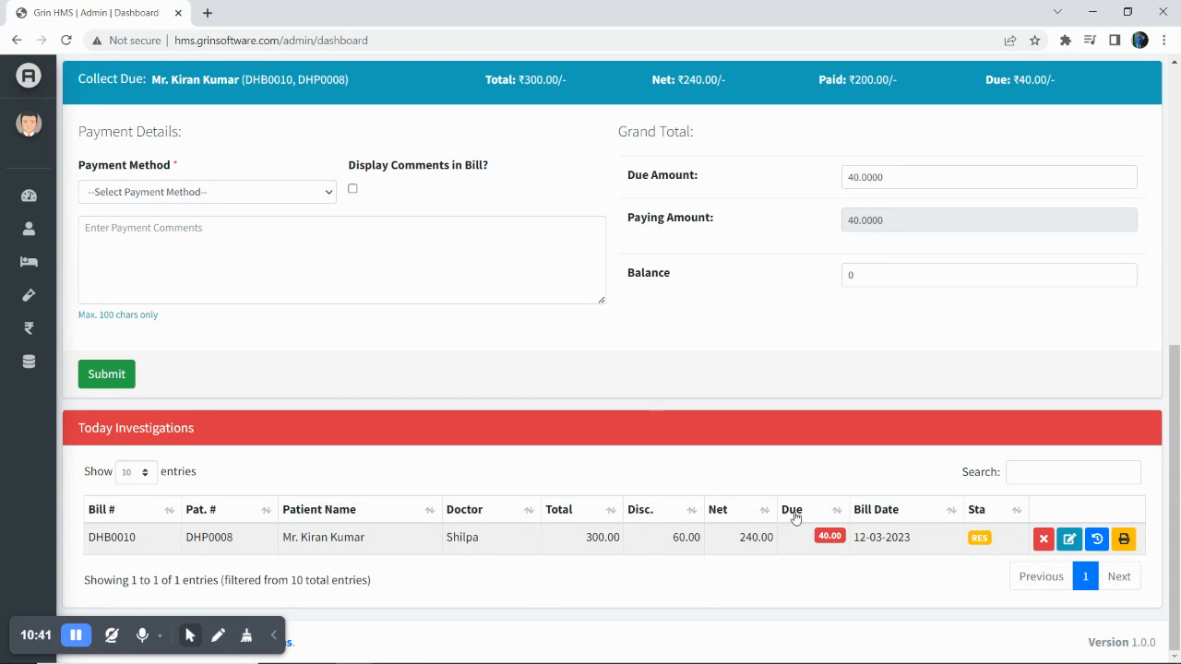
scroll(606, 404, up, 9)
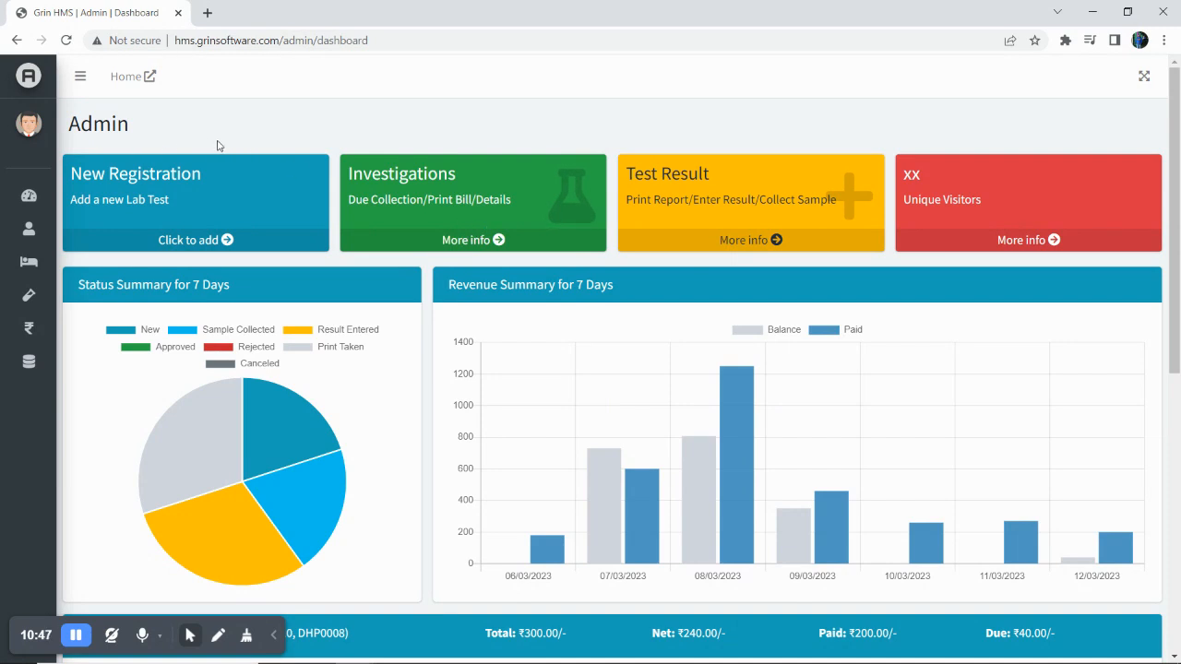
Go to Lab > Result Entry in the sidebar to reach the Test Result page.
mouse_move(2, 226)
scroll(580, 392, down, 2)
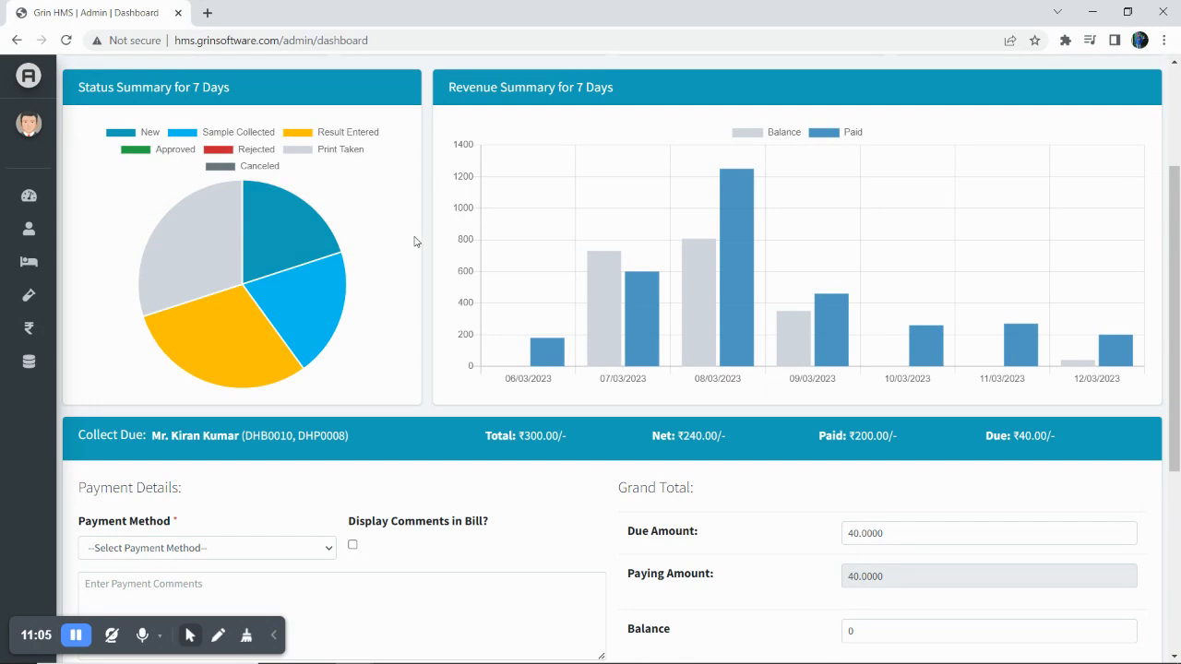
scroll(415, 242, up, 2)
mouse_move(64, 230)
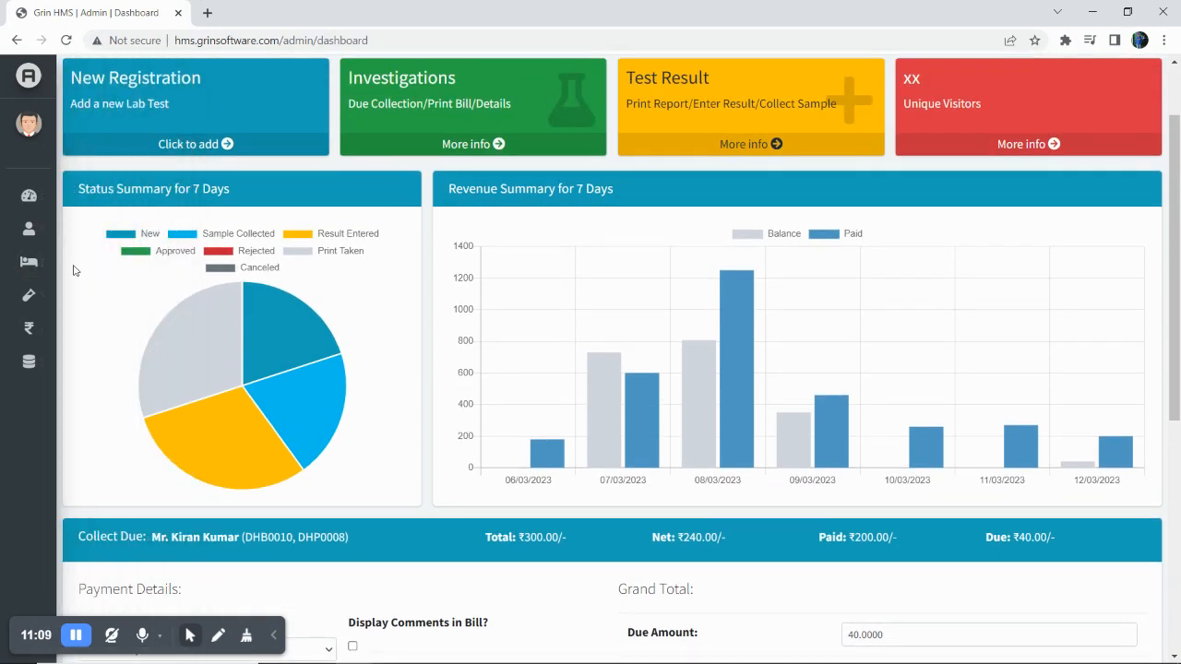
mouse_move(51, 273)
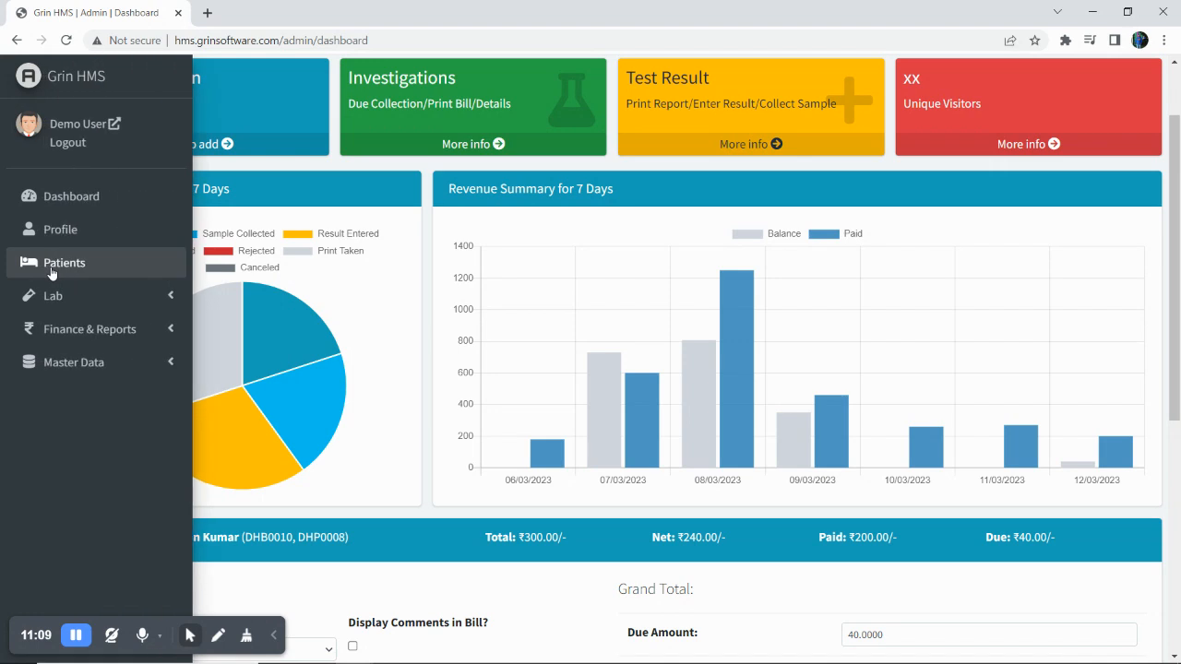
click(124, 332)
click(124, 332)
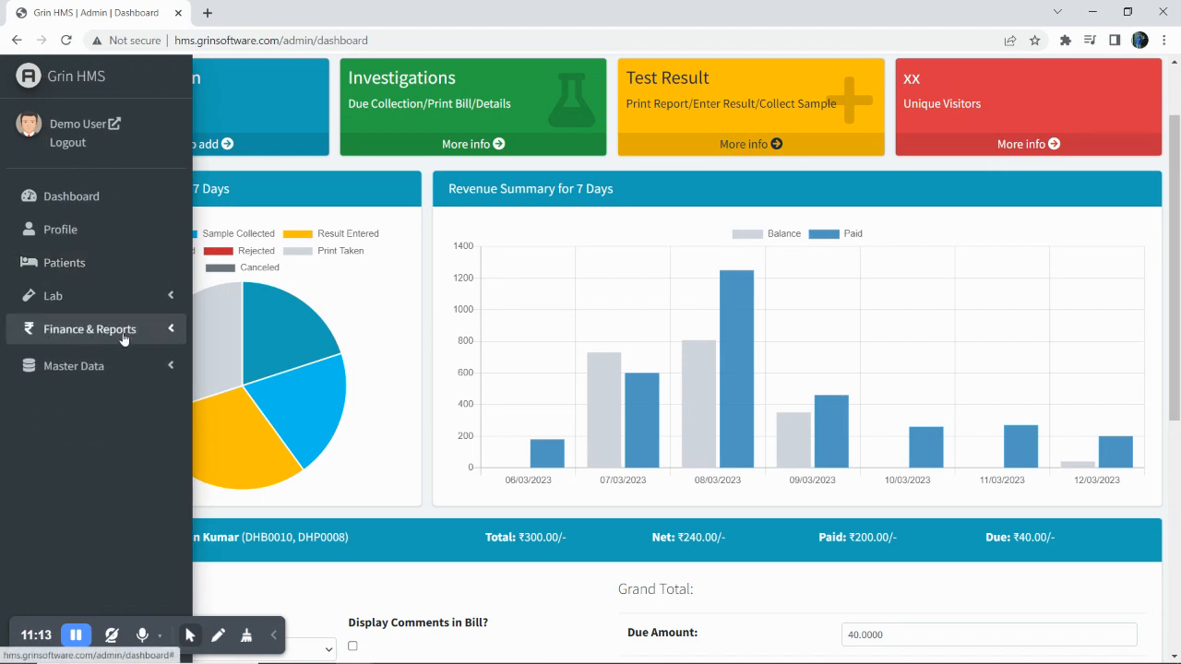
click(85, 296)
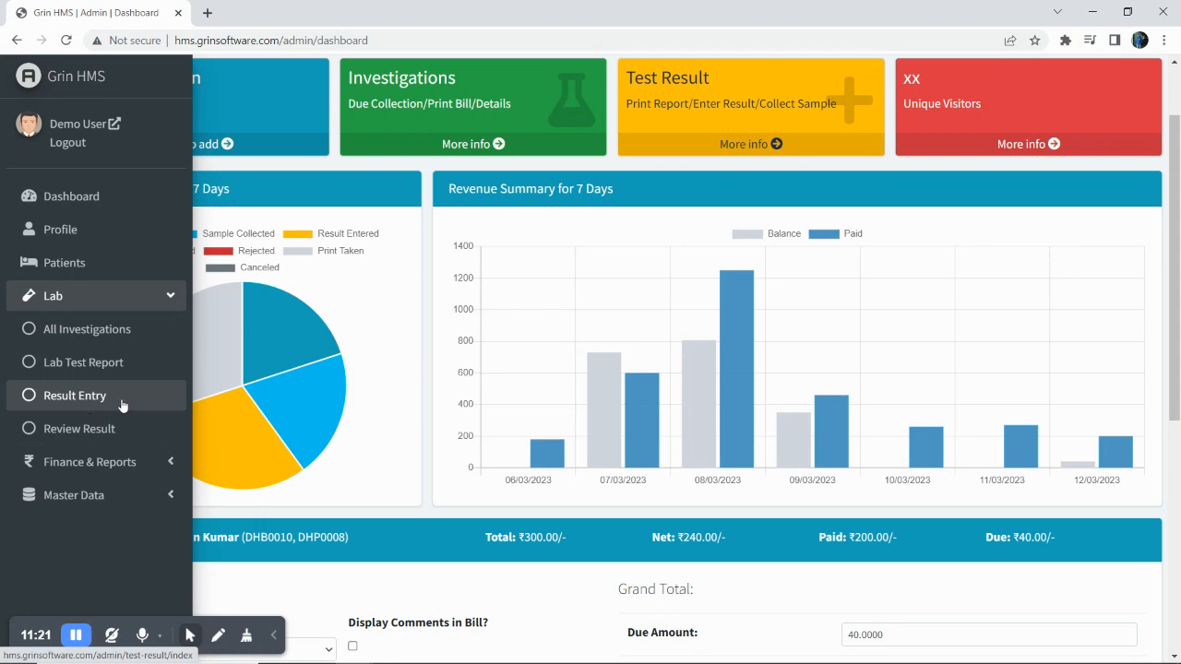
click(123, 404)
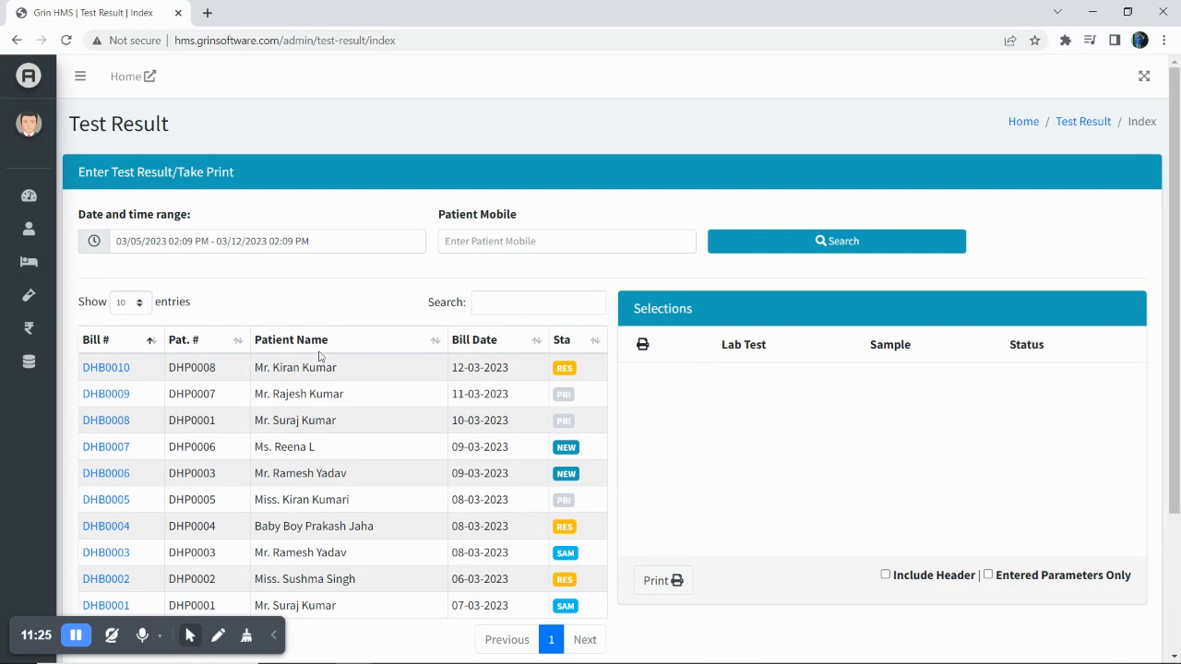
Load bill DHB0010's CBC test showing Haemoglobin 15, Total WBC 5000 and RBC 5.
click(113, 371)
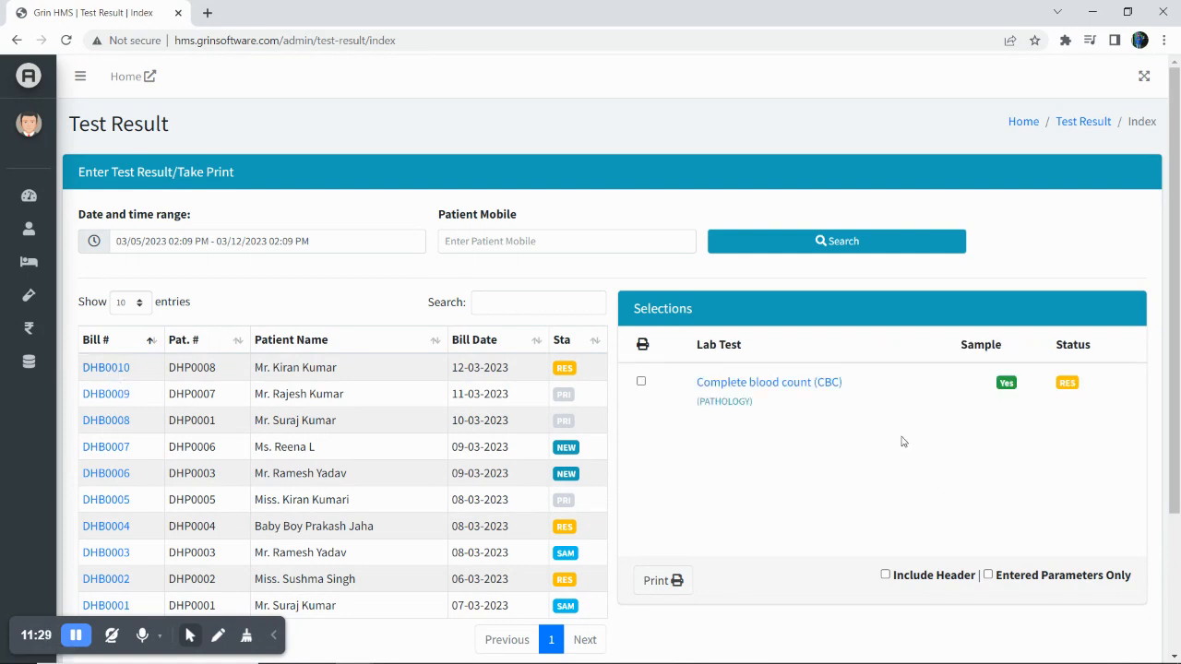
click(759, 386)
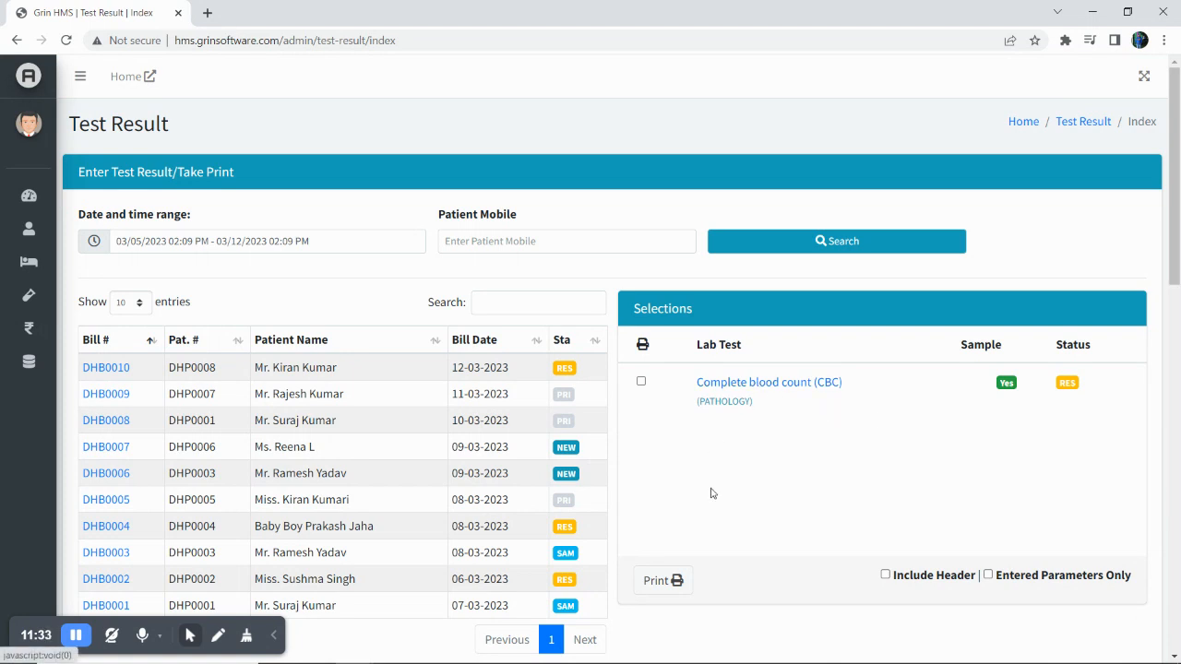
scroll(711, 490, down, 3)
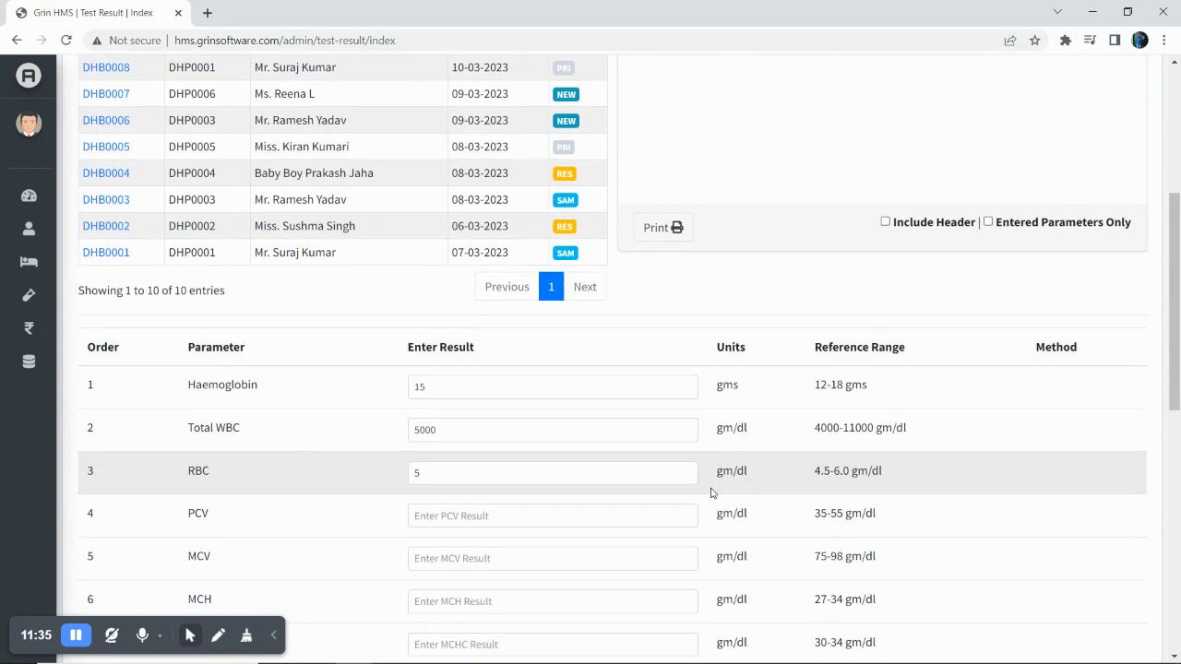
scroll(712, 494, down, 5)
scroll(712, 493, up, 8)
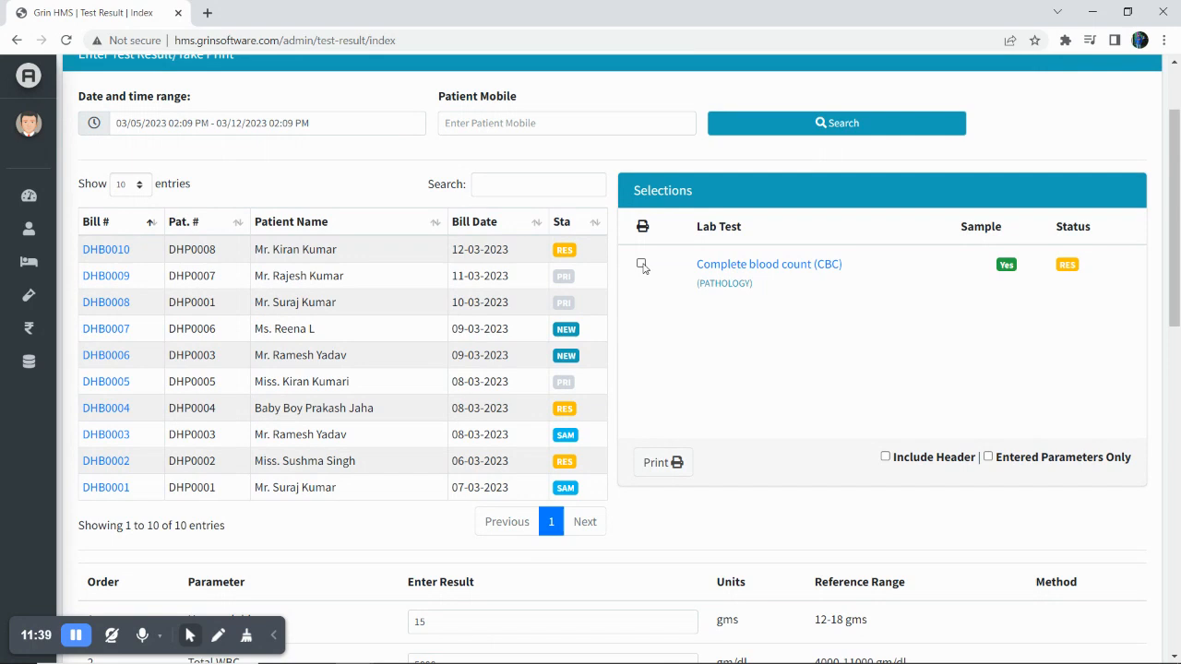
click(641, 264)
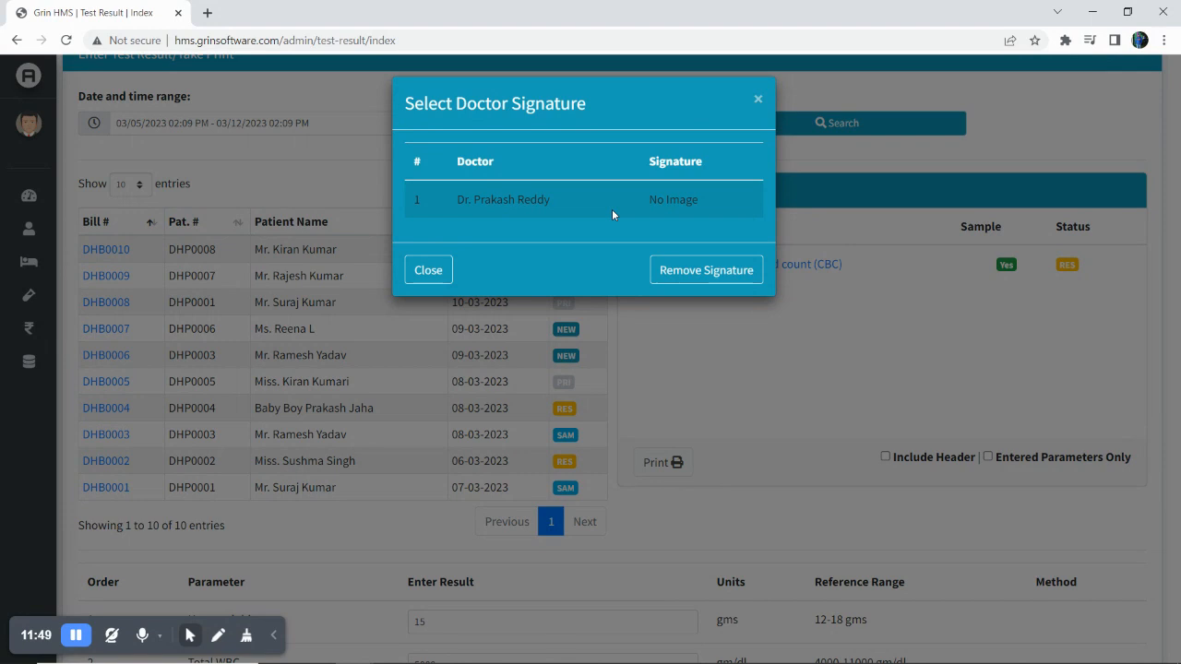
click(564, 206)
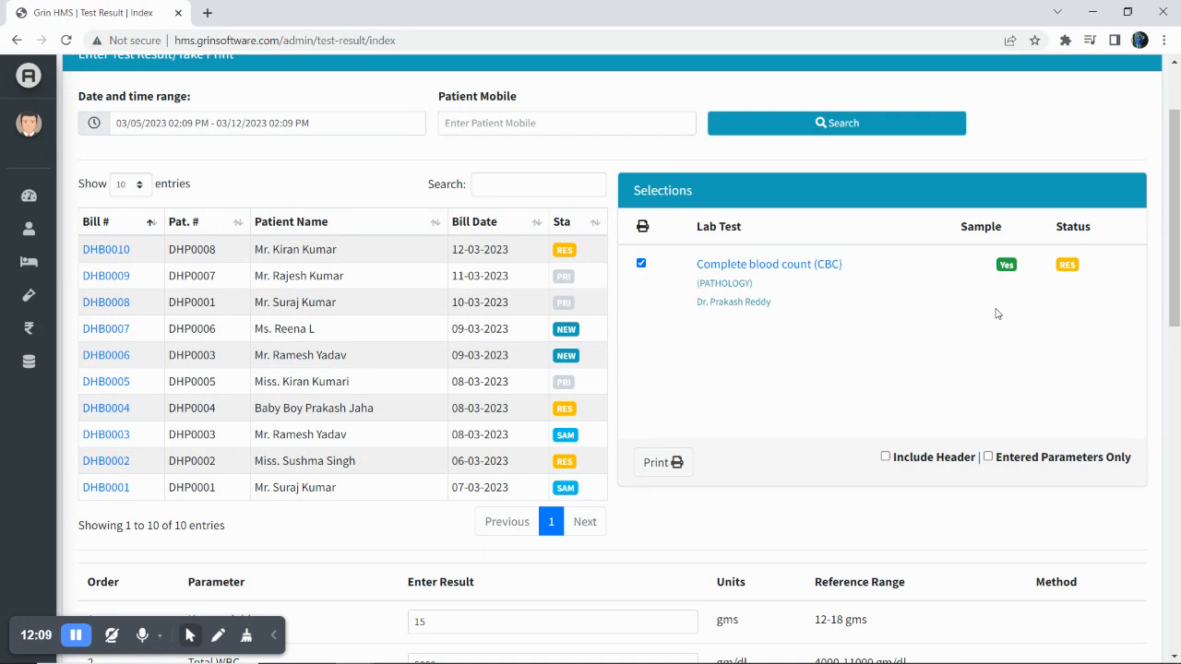
click(642, 264)
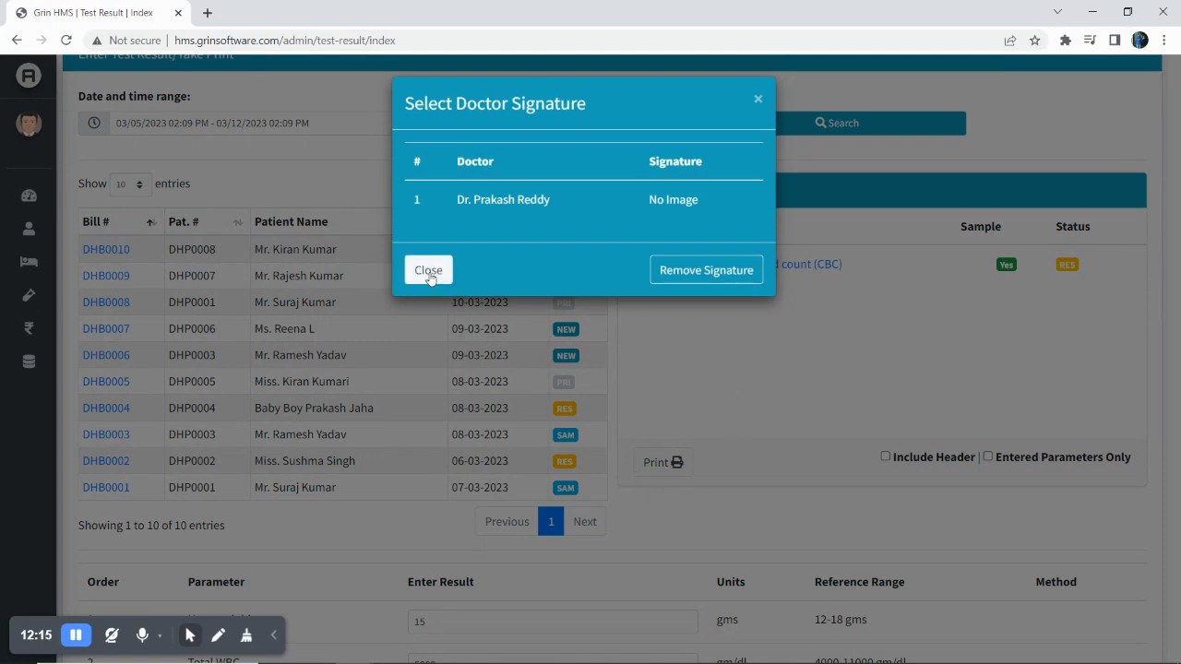
Print-preview the CBC report with no doctor's signature, then close the preview tab.
click(430, 268)
click(661, 462)
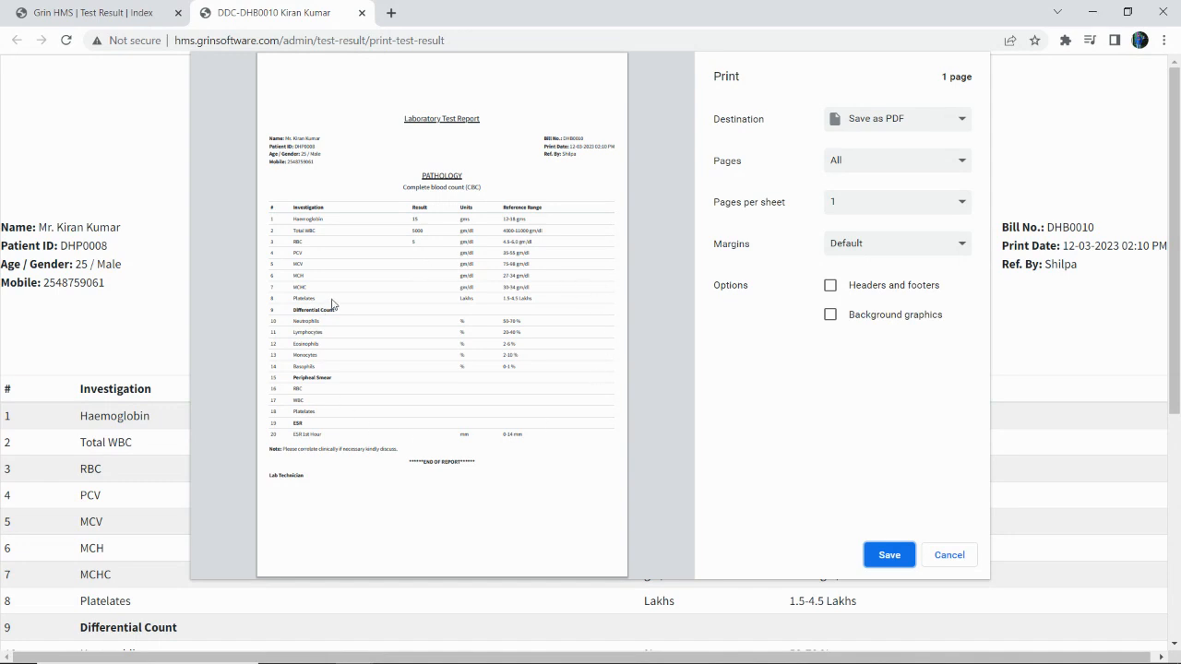
click(362, 13)
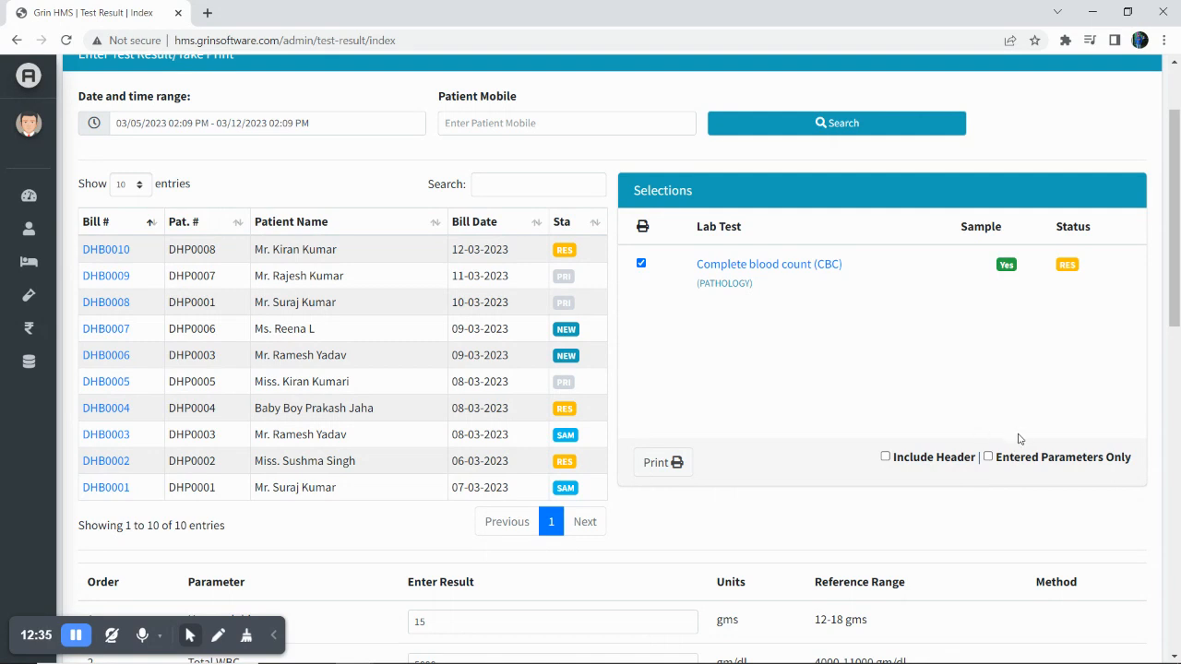
Print the CBC report with entered parameters only and the lab header, saving as PDF.
click(988, 458)
click(885, 457)
click(668, 464)
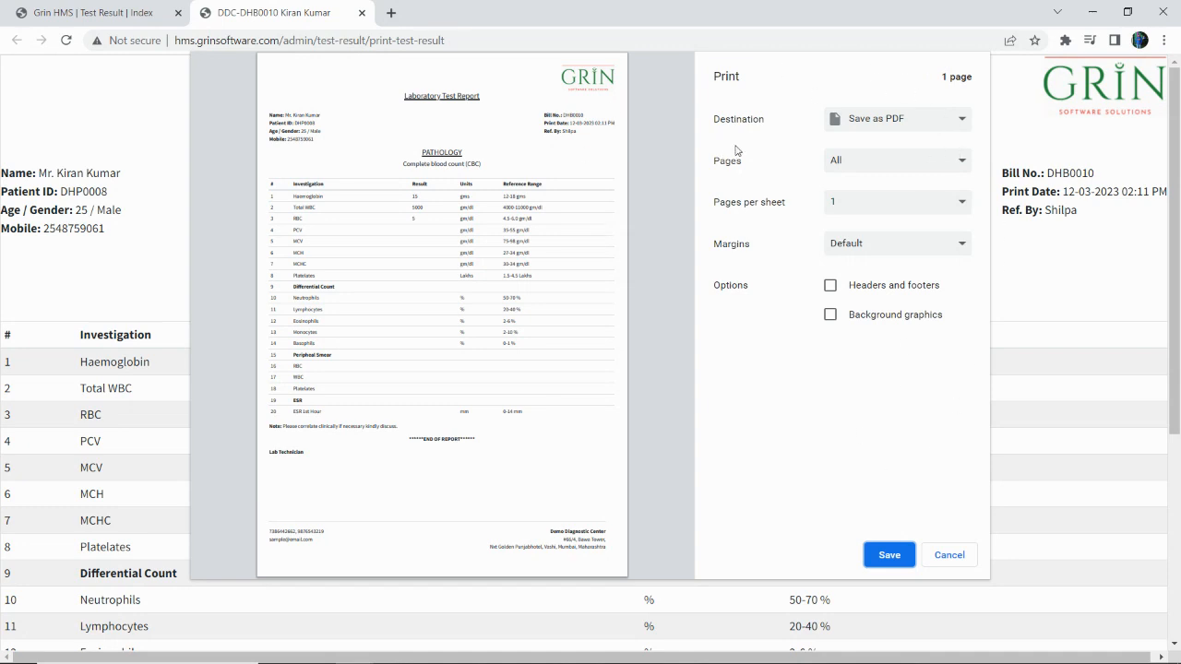
click(877, 124)
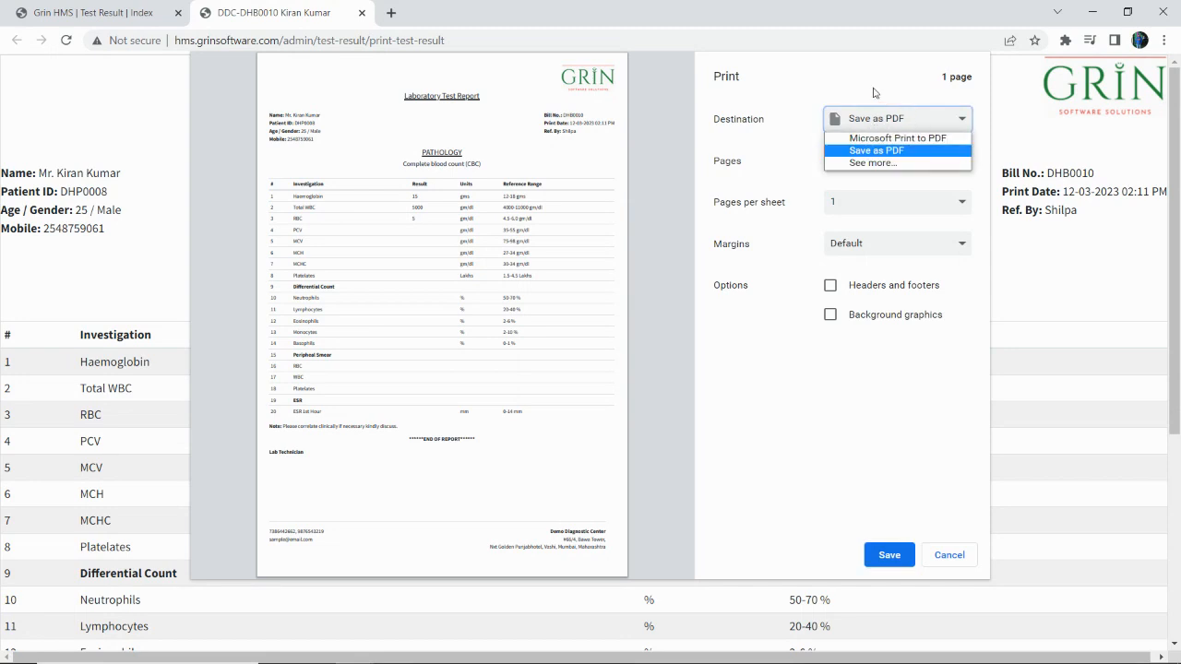
click(840, 68)
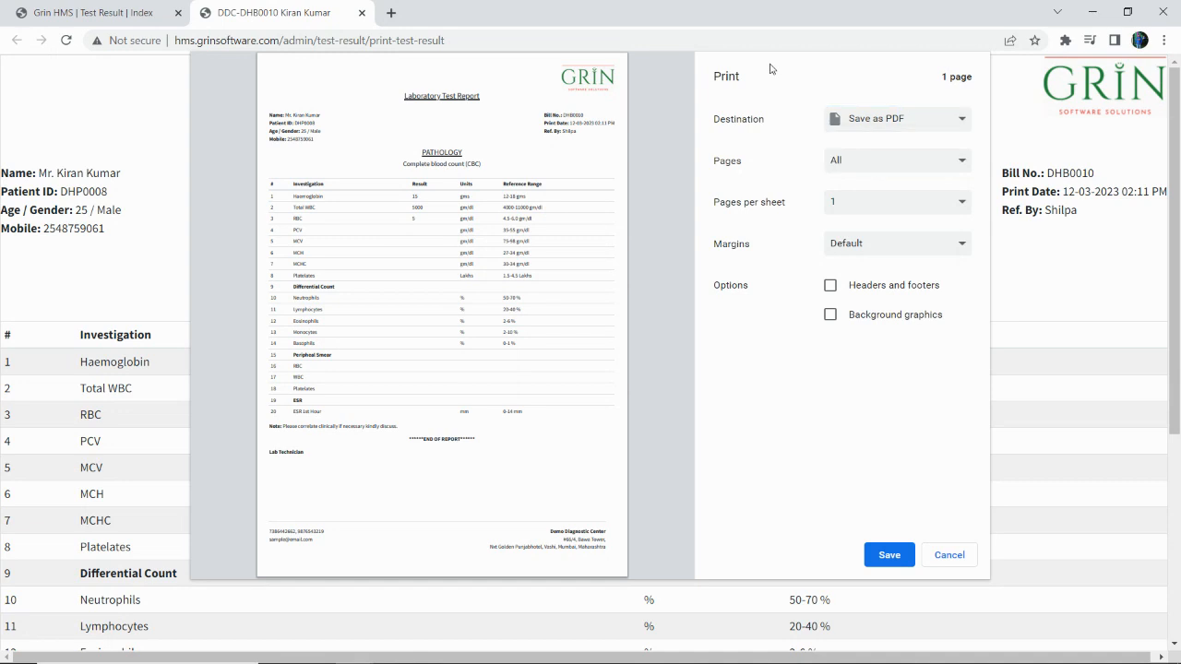
click(361, 13)
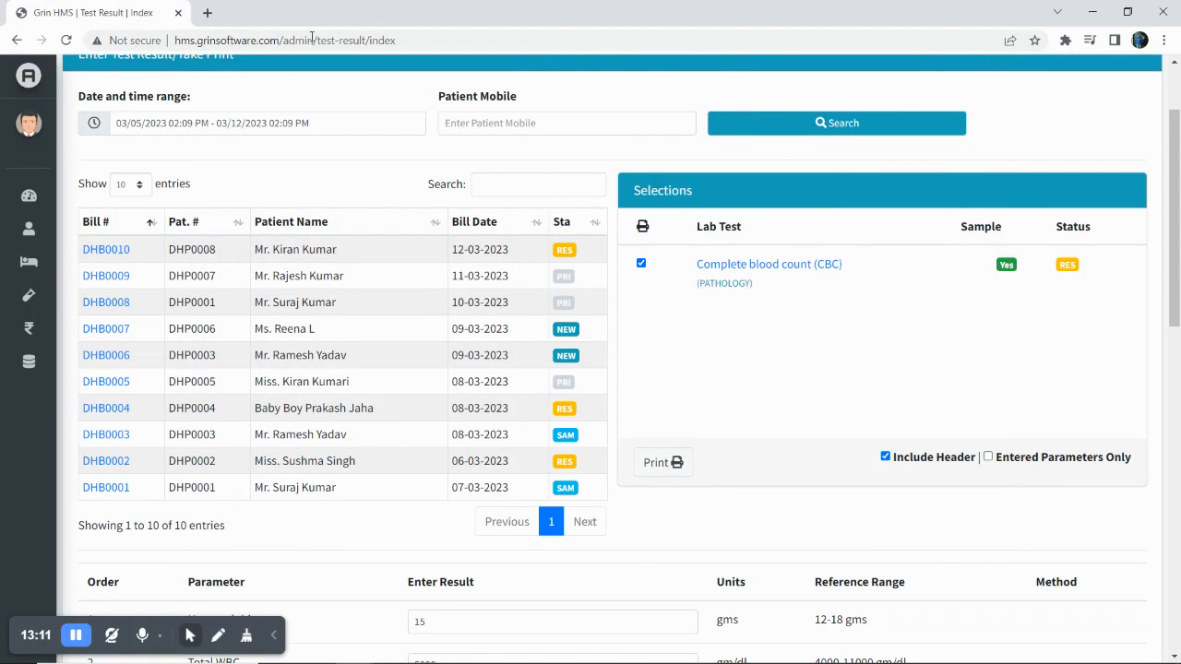
Return to the admin dashboard and open the Lab Investigations bill list.
scroll(751, 390, down, 1)
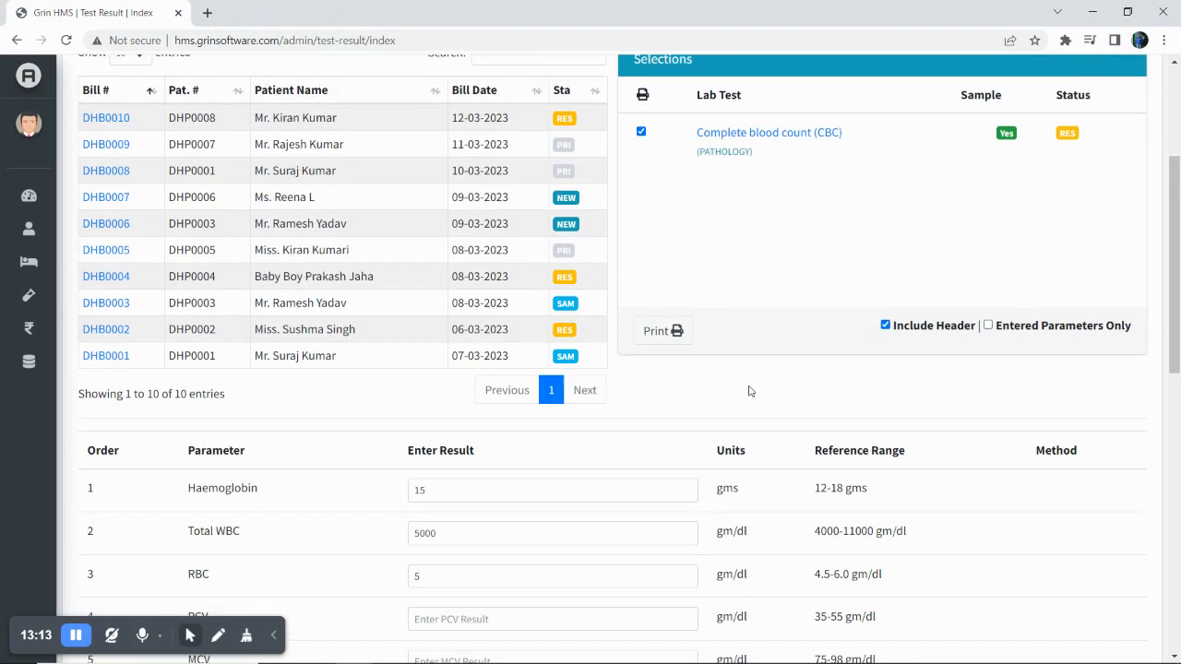
scroll(247, 390, up, 2)
mouse_move(72, 222)
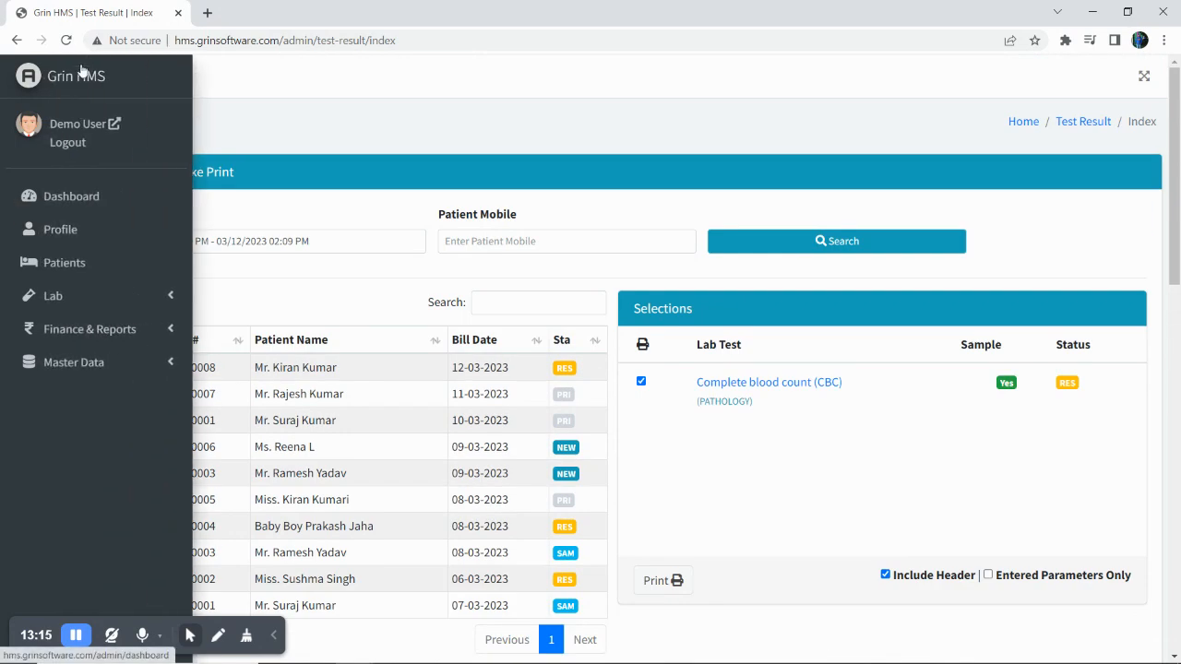
click(81, 71)
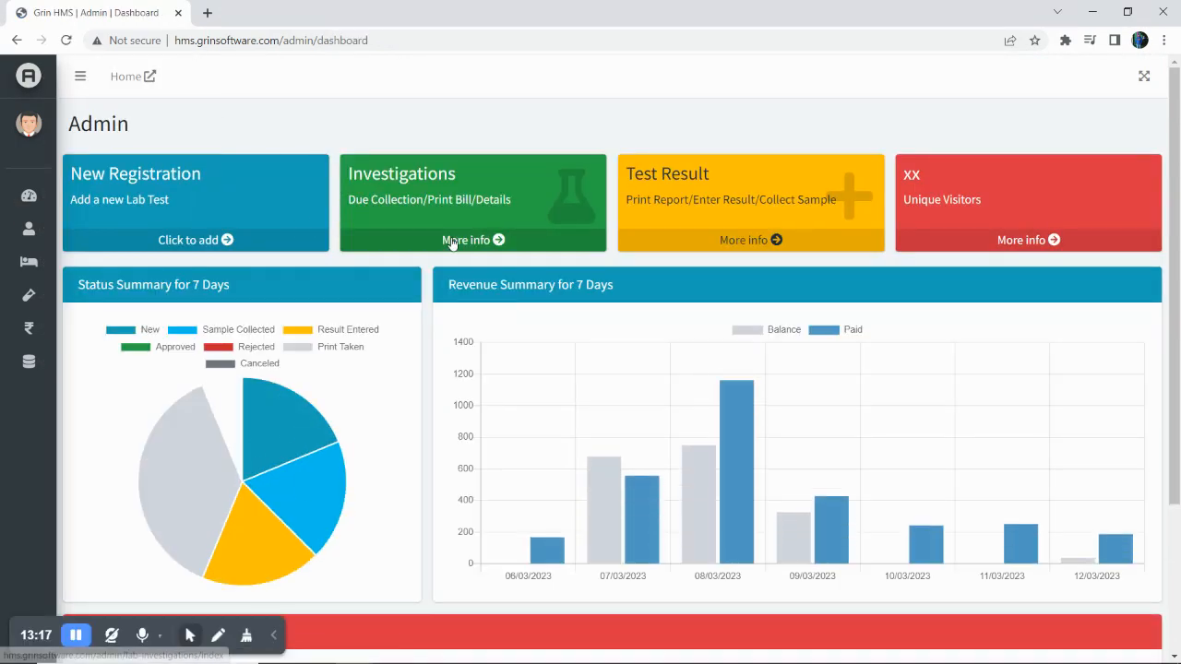
click(494, 242)
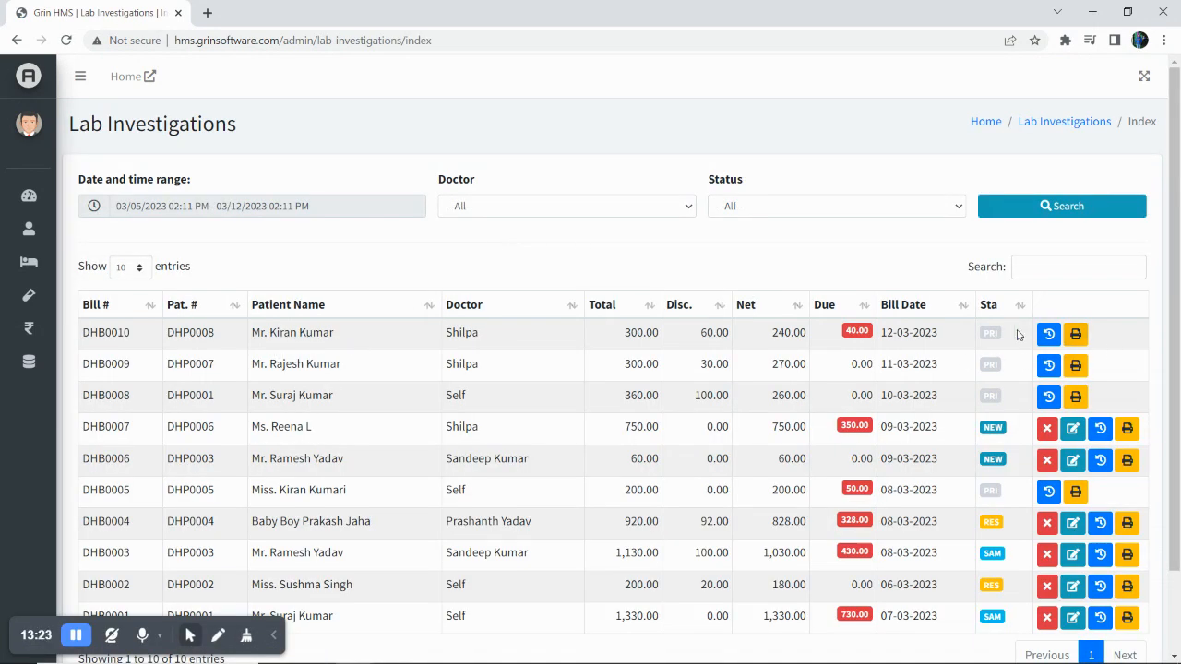
Open the Collect Due form for the newest bill's 40.00 due.
scroll(957, 360, down, 2)
scroll(958, 360, up, 2)
click(858, 333)
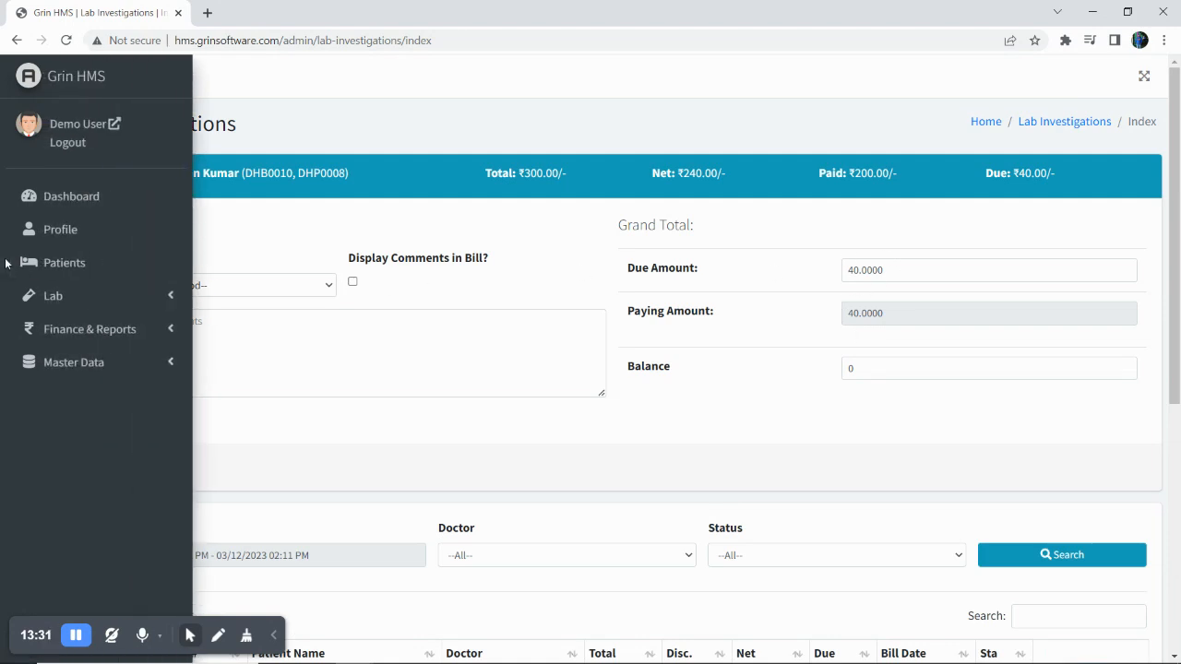
Pay the 40.00 due on DHB0010 in Cash and confirm the due now reads 0.00.
click(237, 288)
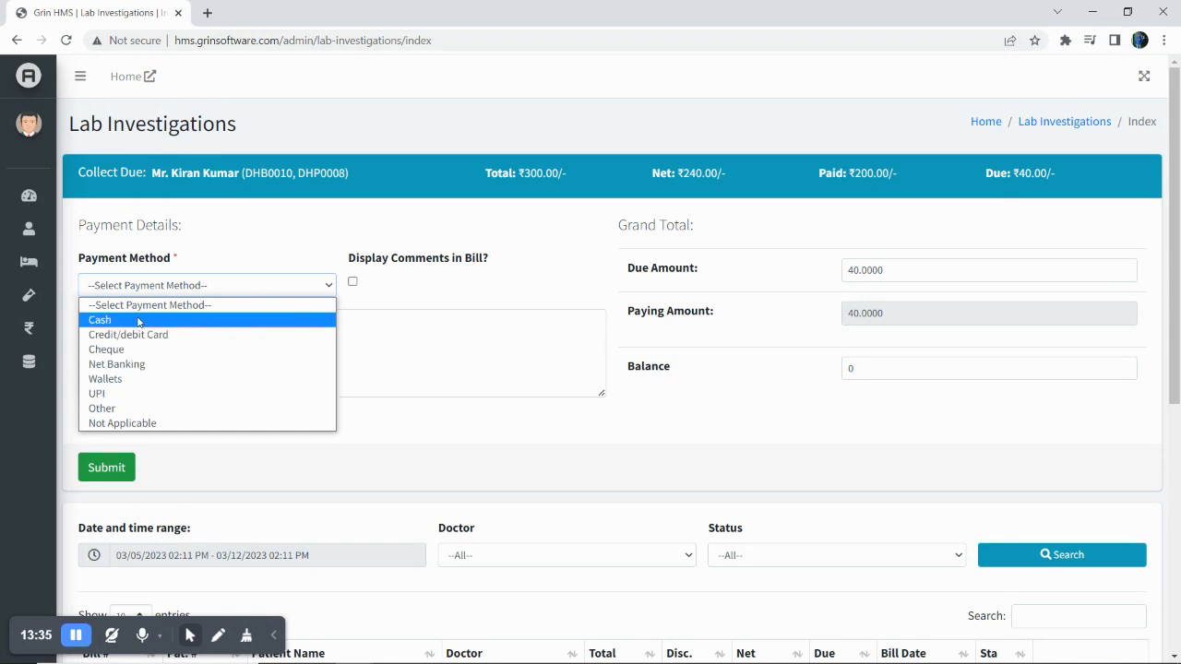
click(105, 320)
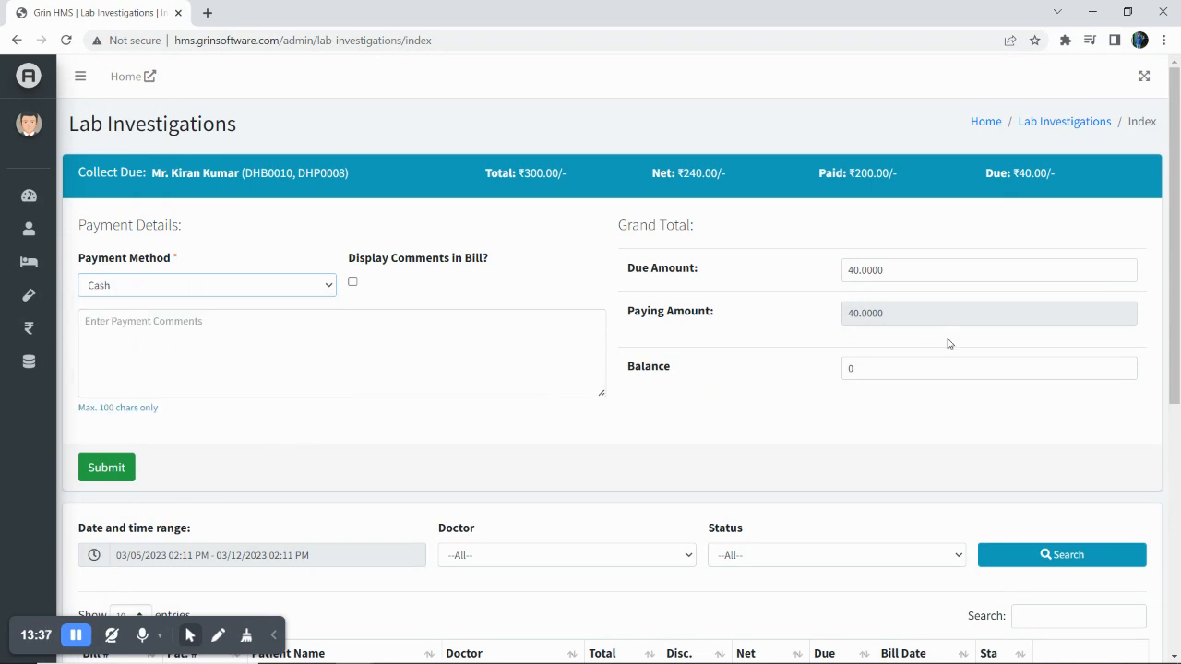
click(97, 471)
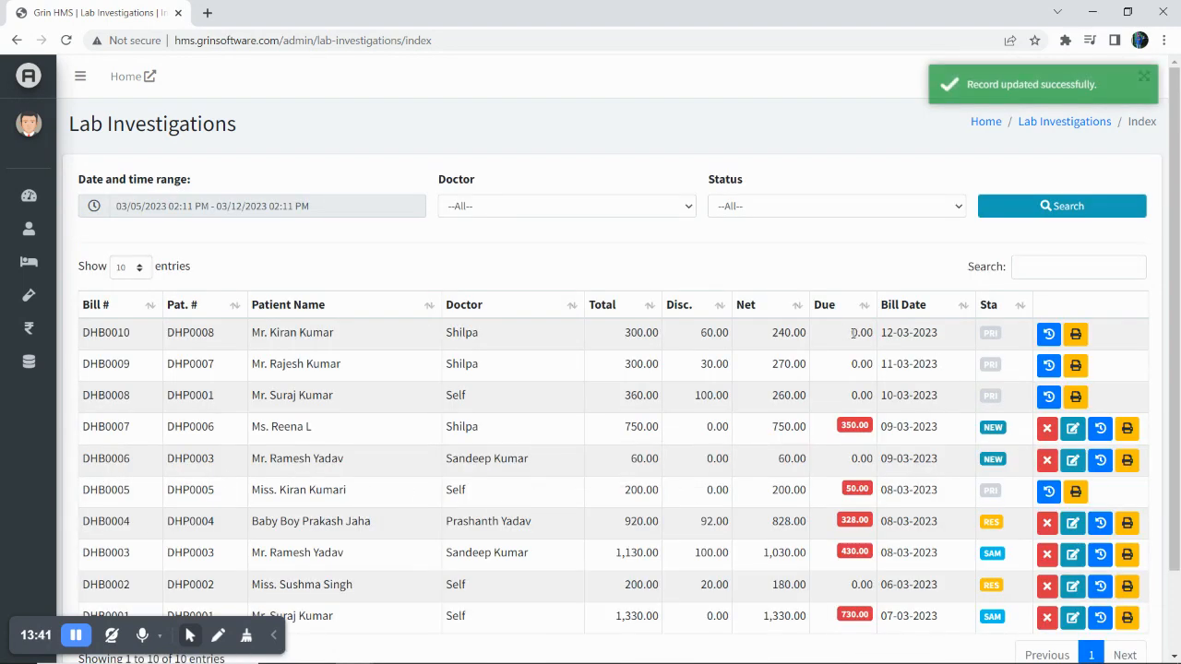
drag(851, 334, 879, 338)
click(914, 207)
click(938, 168)
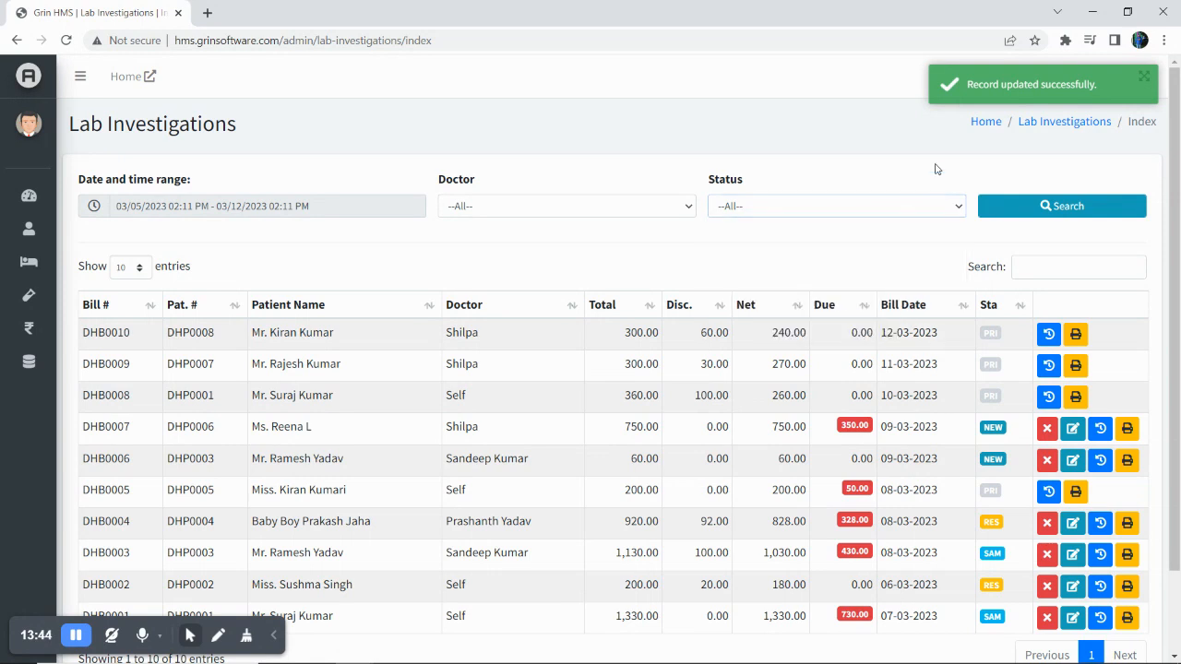
click(1049, 338)
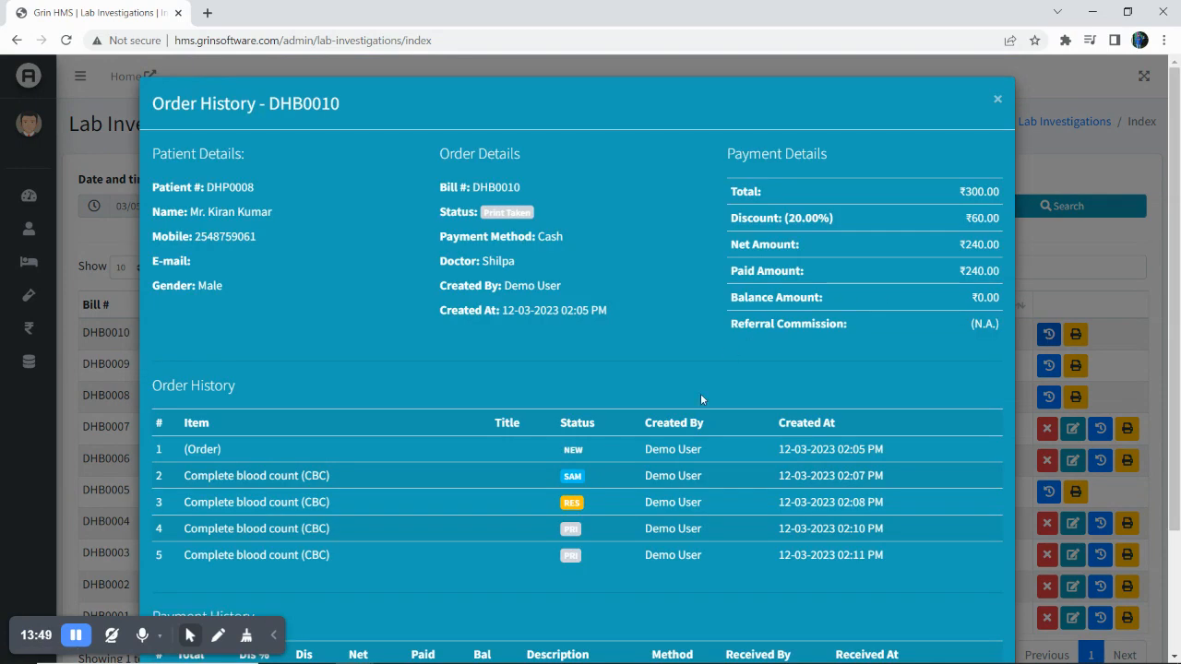
scroll(701, 393, down, 3)
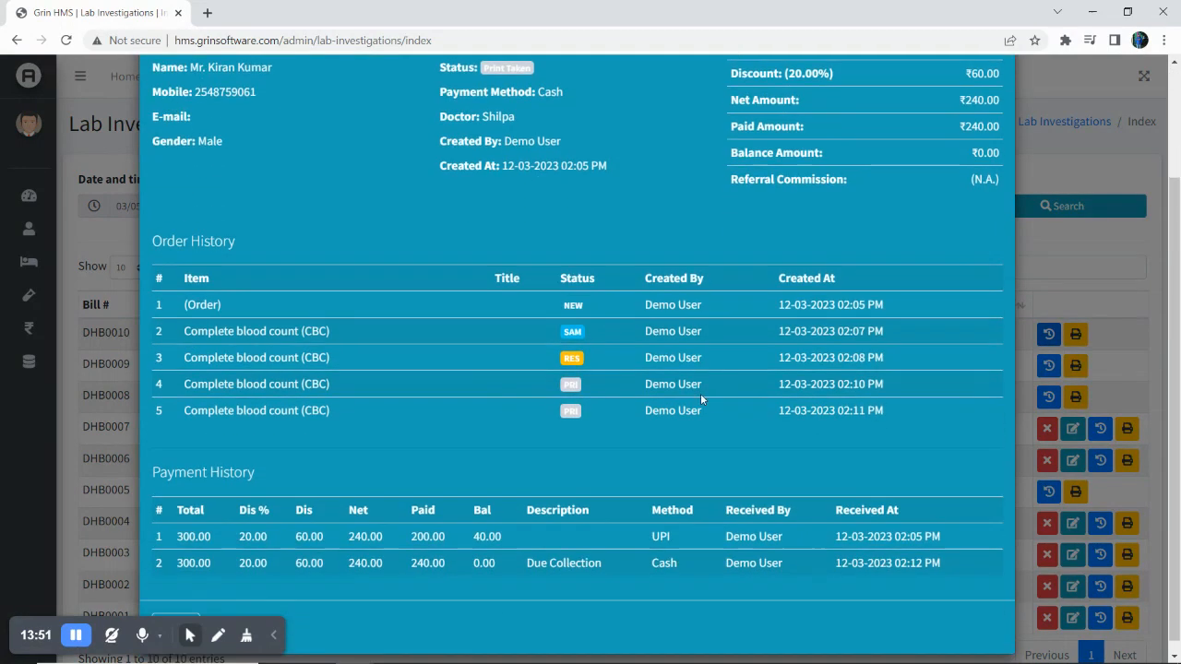
scroll(702, 395, up, 3)
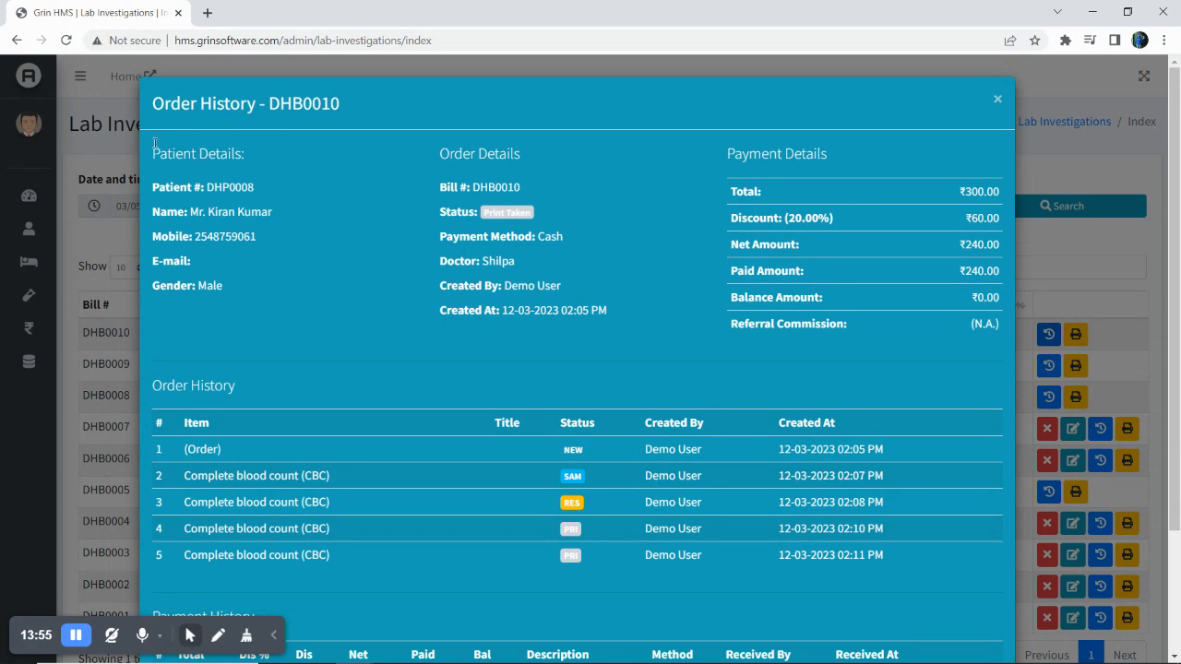
drag(152, 141, 239, 295)
click(244, 295)
Review who created the CBC order and when it was created.
scroll(756, 395, down, 3)
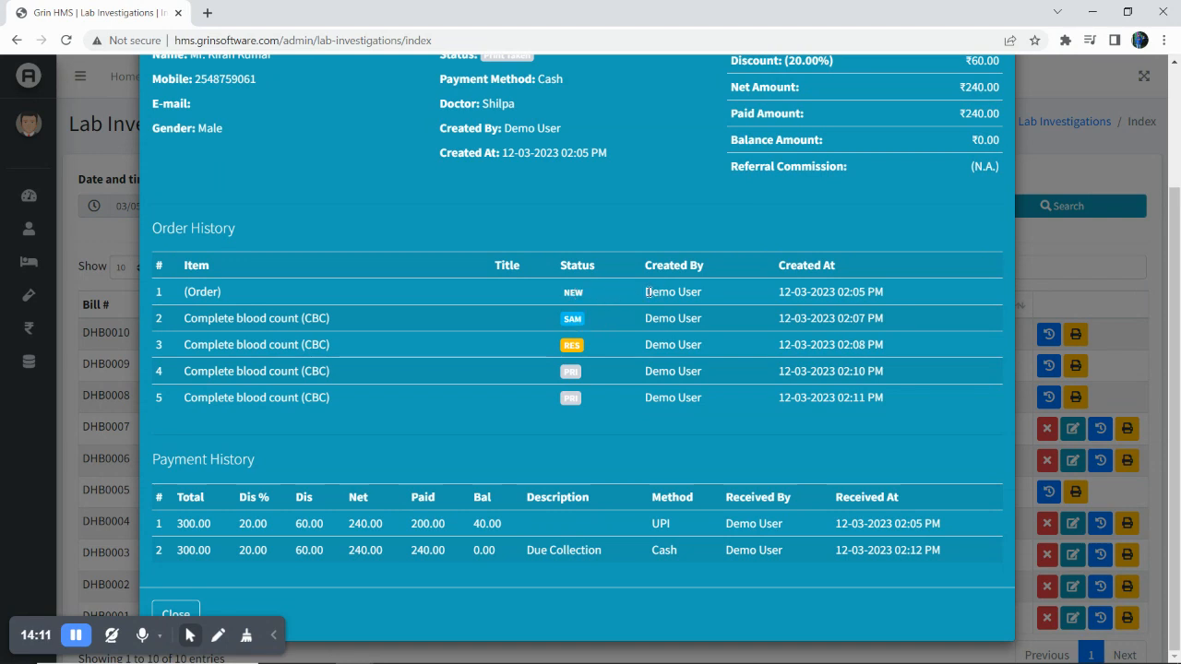
drag(646, 291, 719, 299)
click(718, 296)
drag(778, 293, 883, 290)
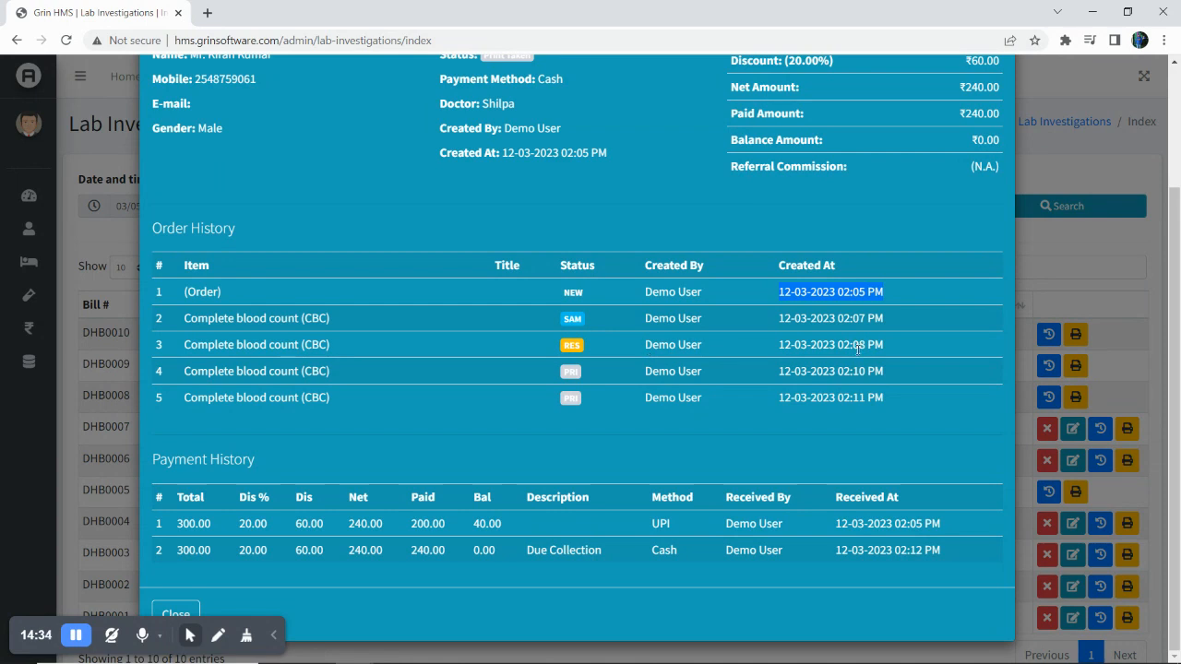
click(646, 344)
Check the timestamps for result entry and each report print in the order history.
drag(646, 344, 913, 351)
click(913, 349)
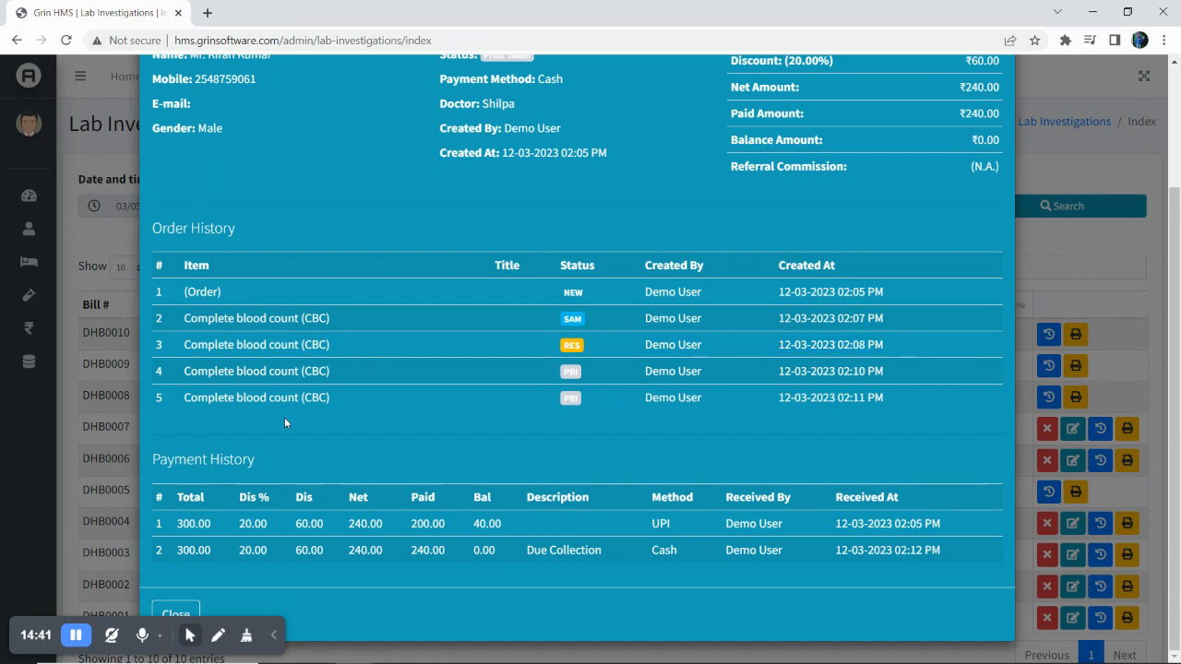
drag(778, 375, 881, 373)
drag(783, 397, 898, 397)
click(898, 395)
Check the payment history balances, 40.00 after the first payment and 0.00 after cash, then close.
double_click(480, 523)
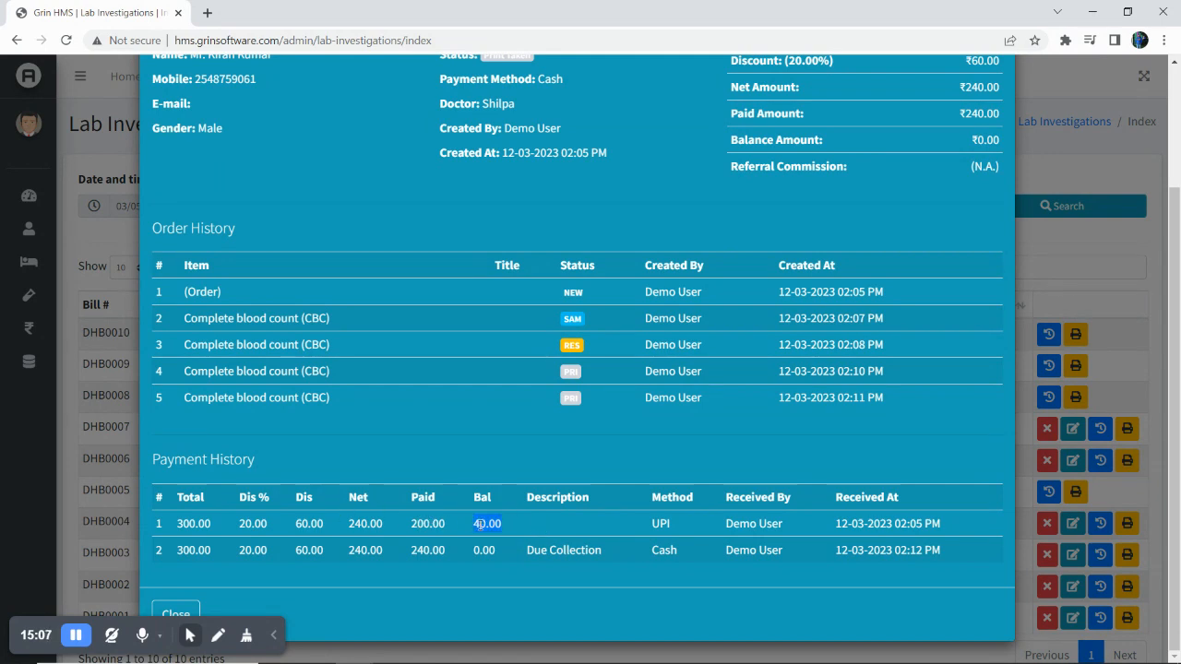
click(235, 549)
double_click(495, 549)
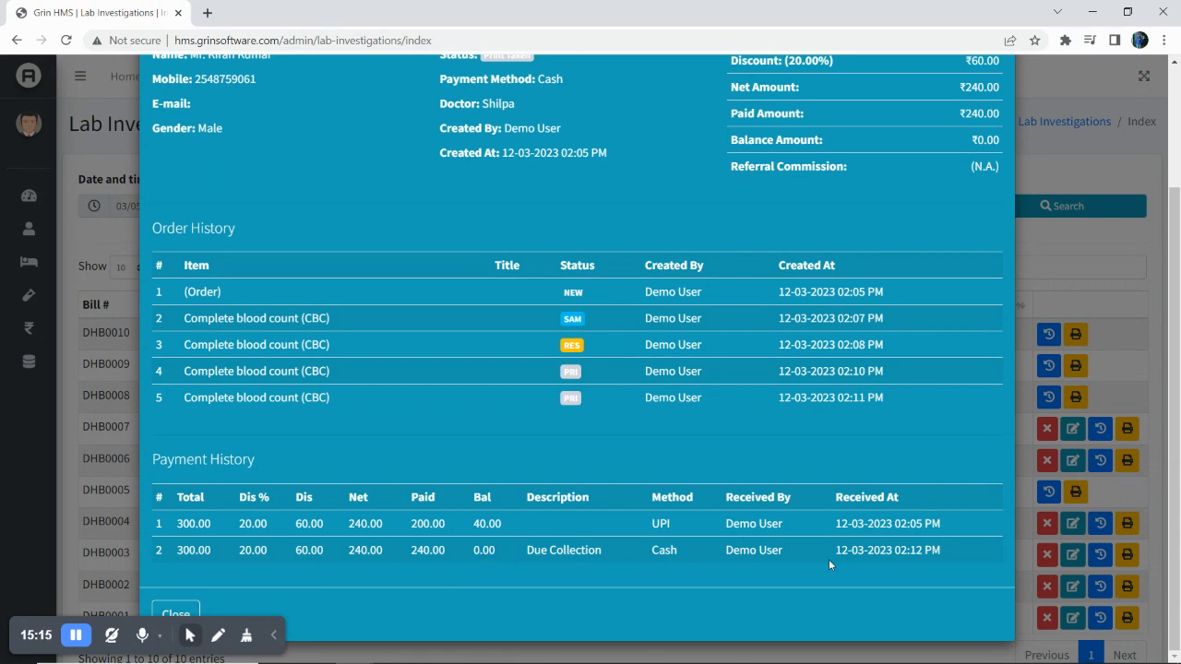
scroll(690, 380, up, 2)
scroll(690, 380, down, 1)
scroll(692, 380, down, 2)
scroll(692, 386, up, 3)
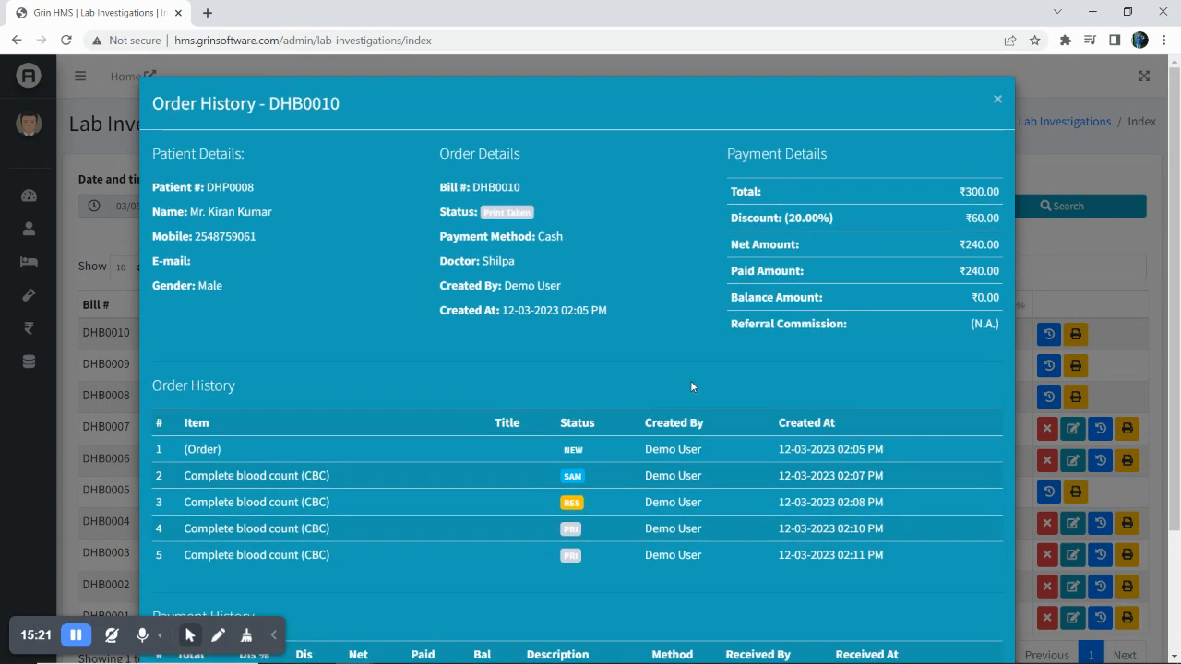
scroll(248, 527, down, 3)
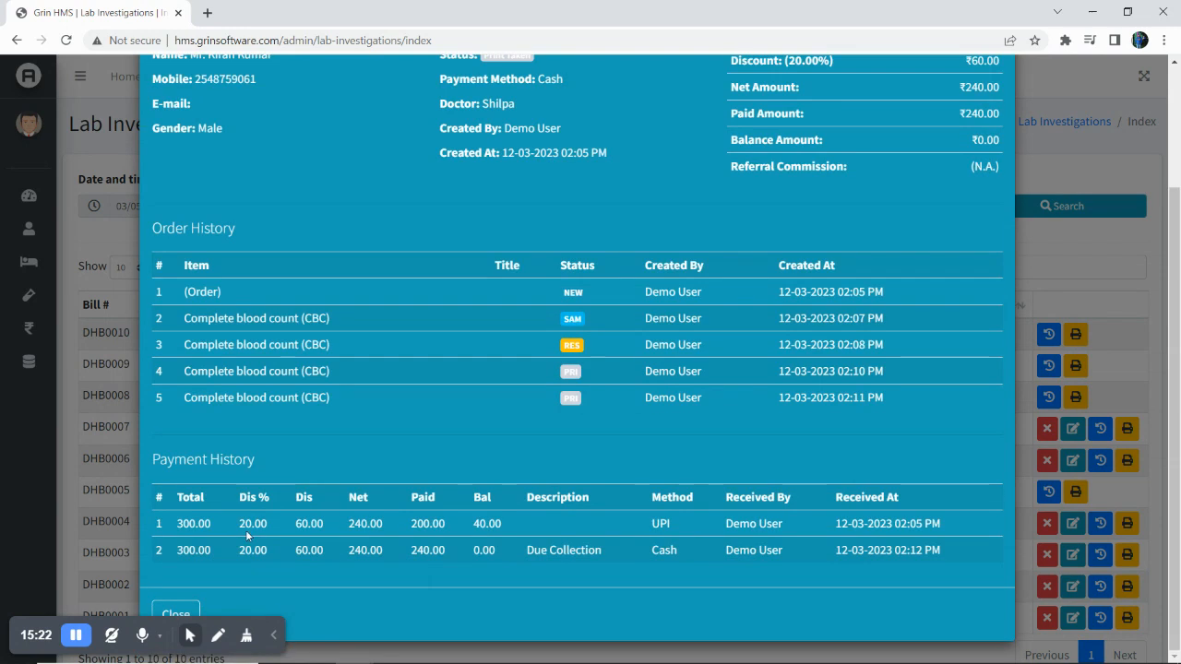
click(177, 613)
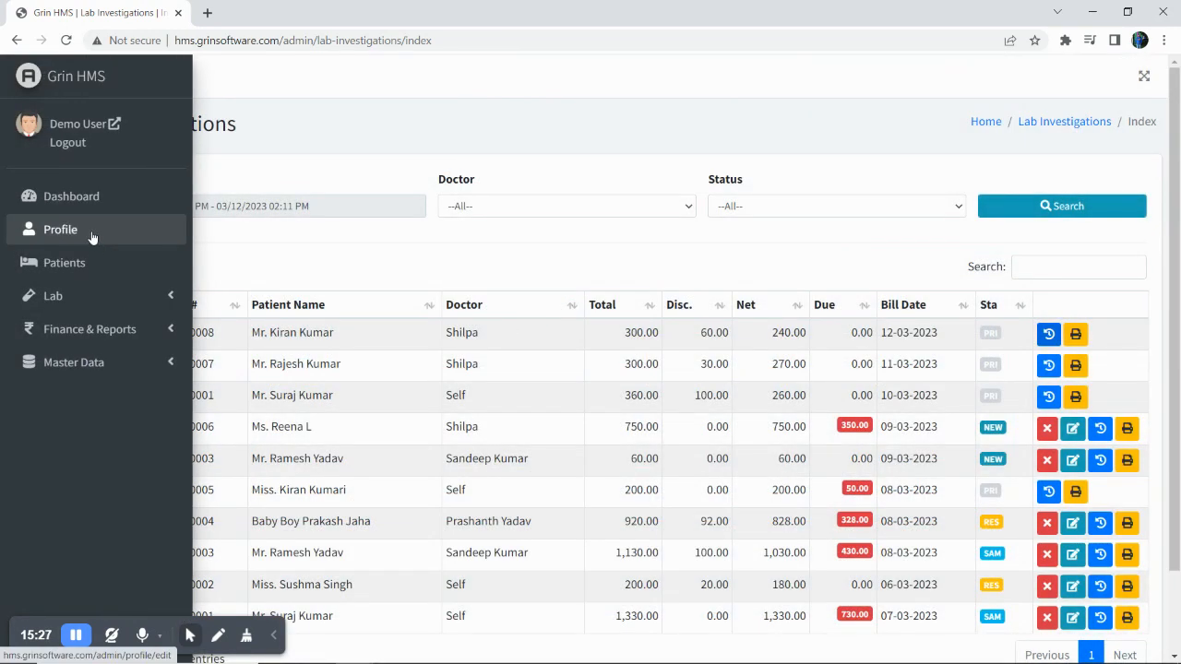
Open the center's Profile page and view its Representatives and Address tabs.
click(92, 238)
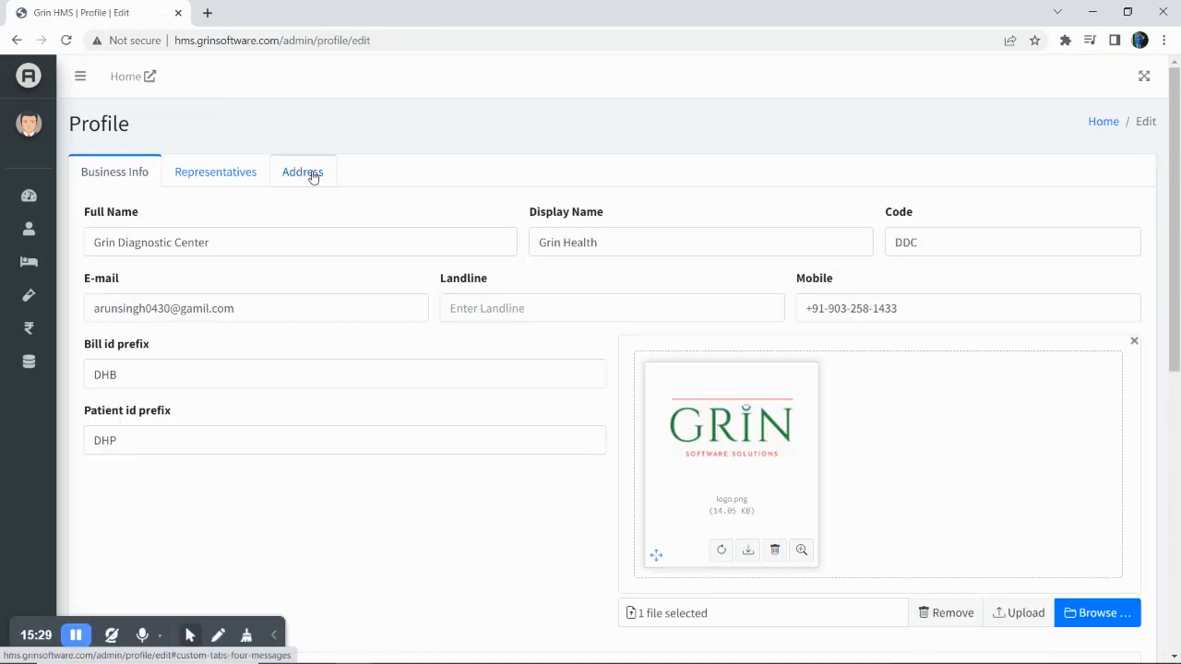
scroll(304, 375, down, 5)
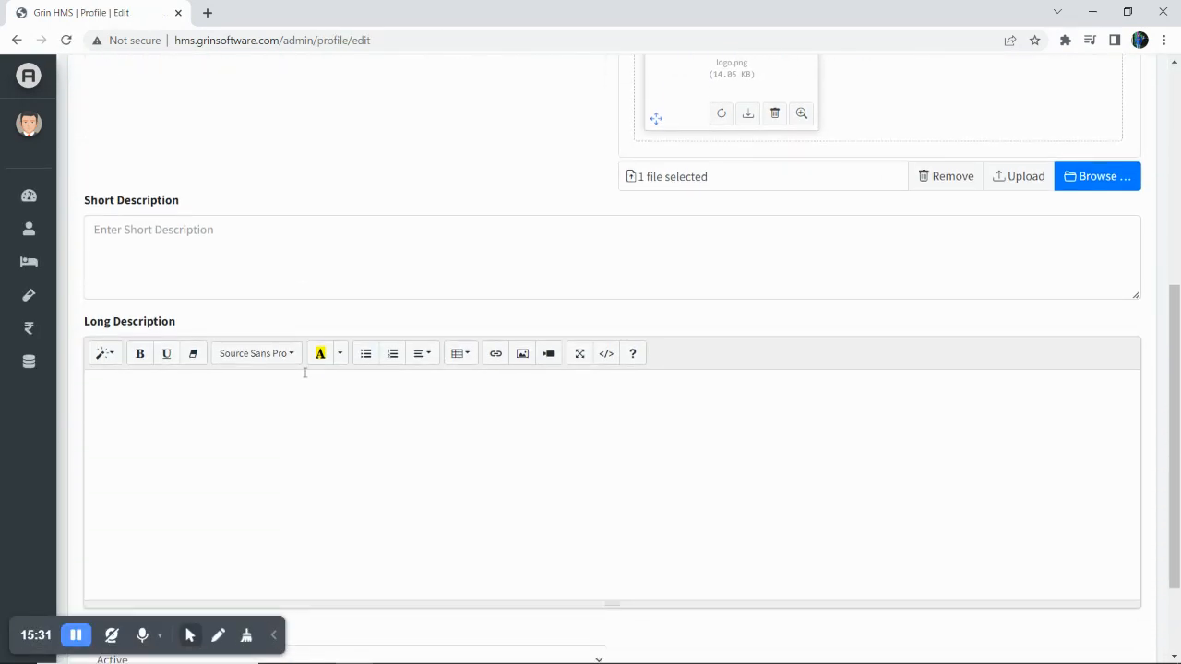
scroll(305, 377, up, 3)
scroll(305, 376, up, 2)
click(219, 175)
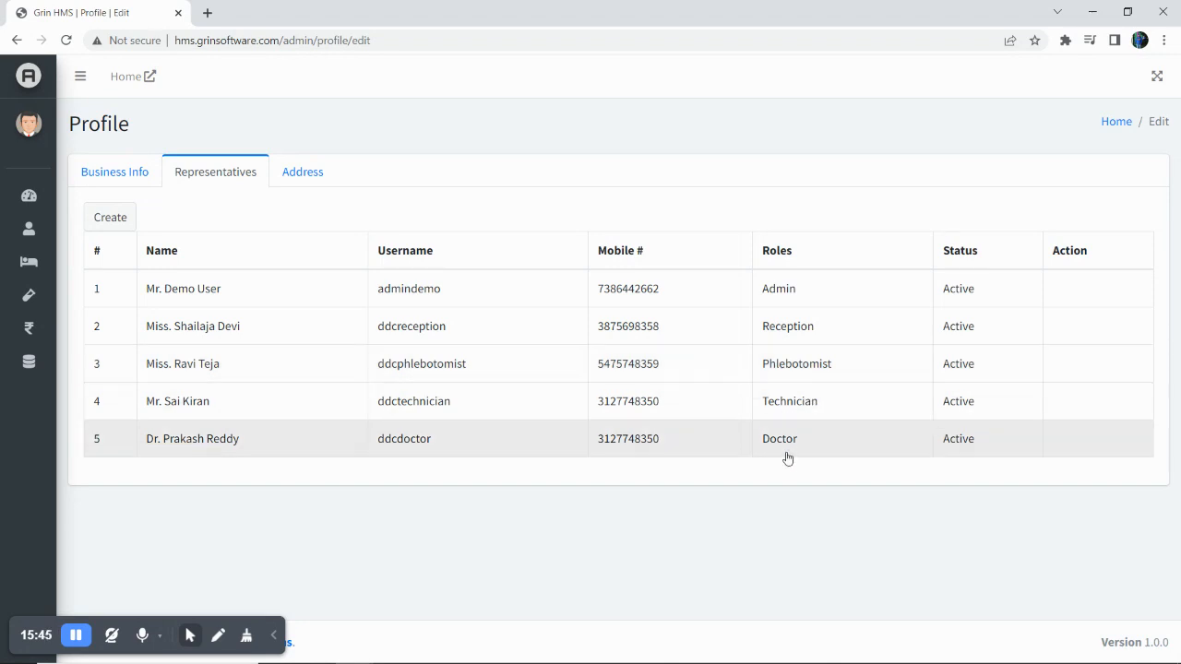
click(288, 168)
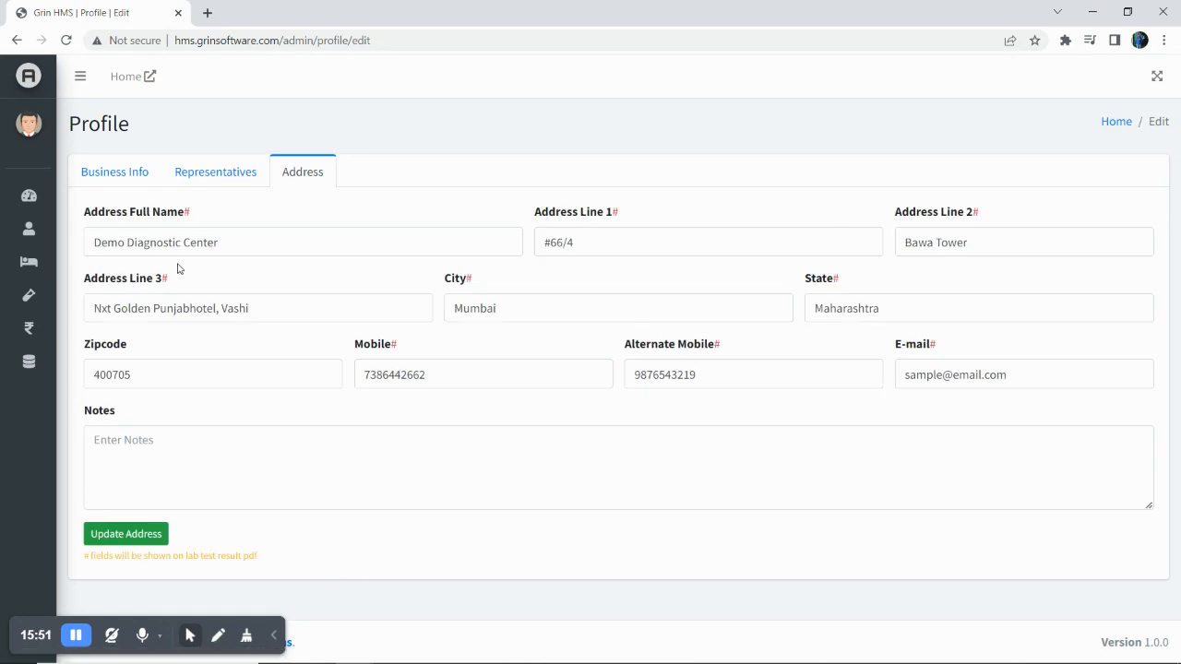
double_click(186, 212)
Open the Patients list and scroll through the eight registered patients.
click(67, 271)
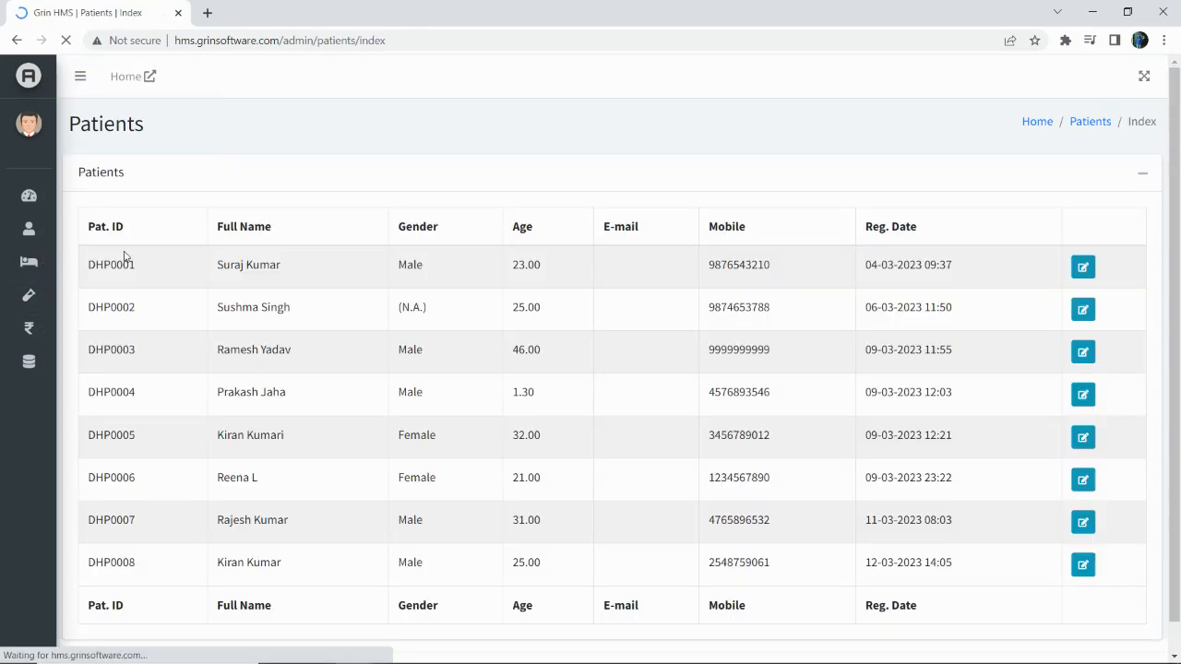
scroll(424, 485, down, 1)
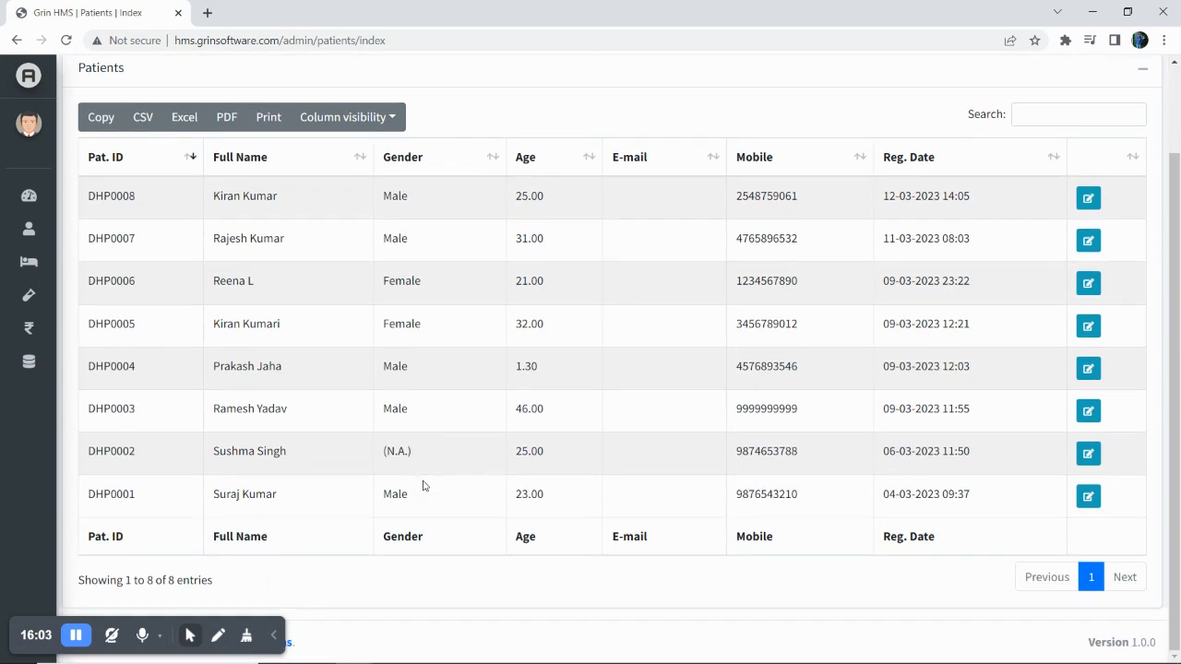
scroll(423, 485, up, 1)
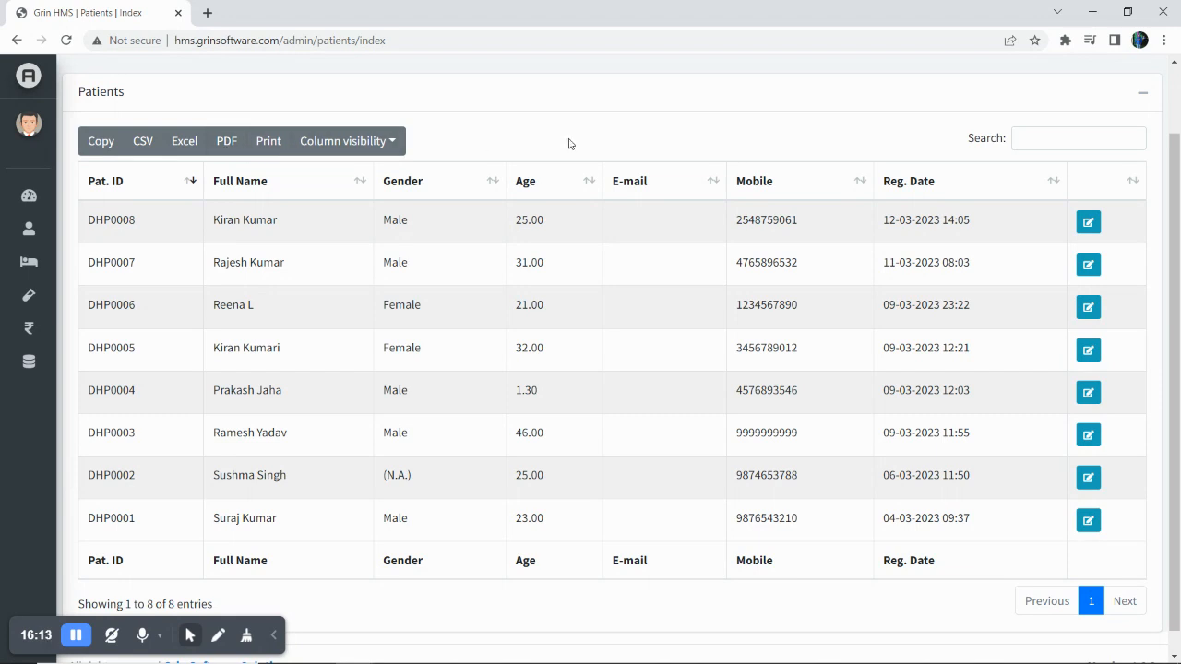
Expand the Master Data menu in the sidebar, then collapse it again.
mouse_move(55, 295)
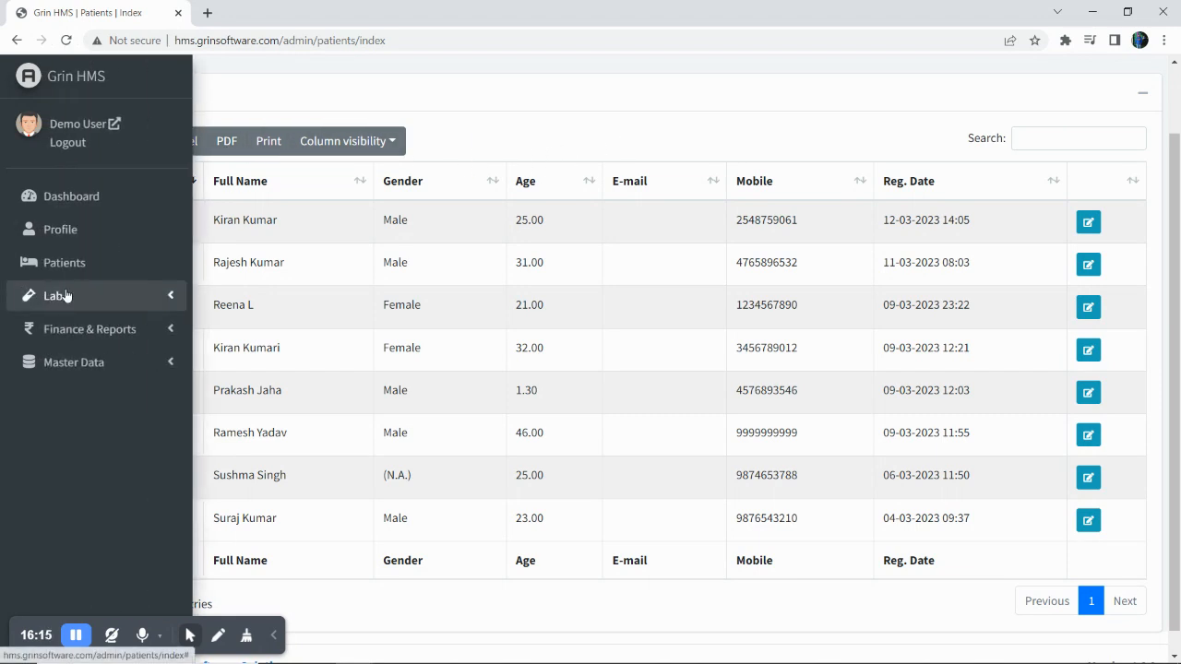
click(114, 367)
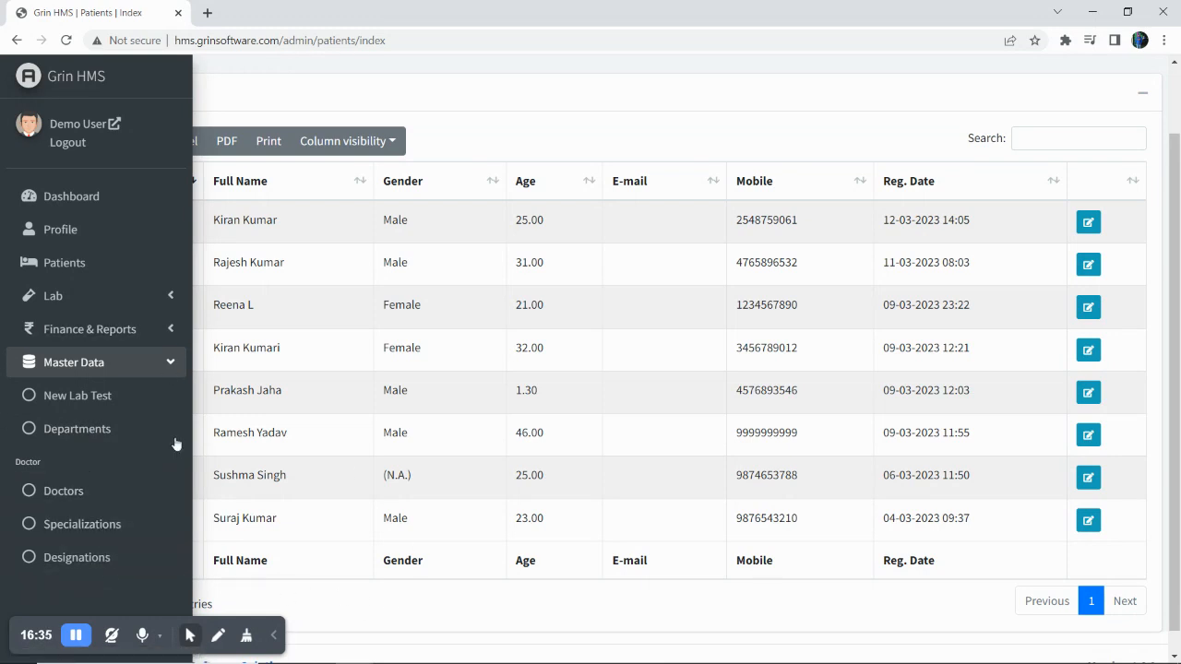
click(115, 366)
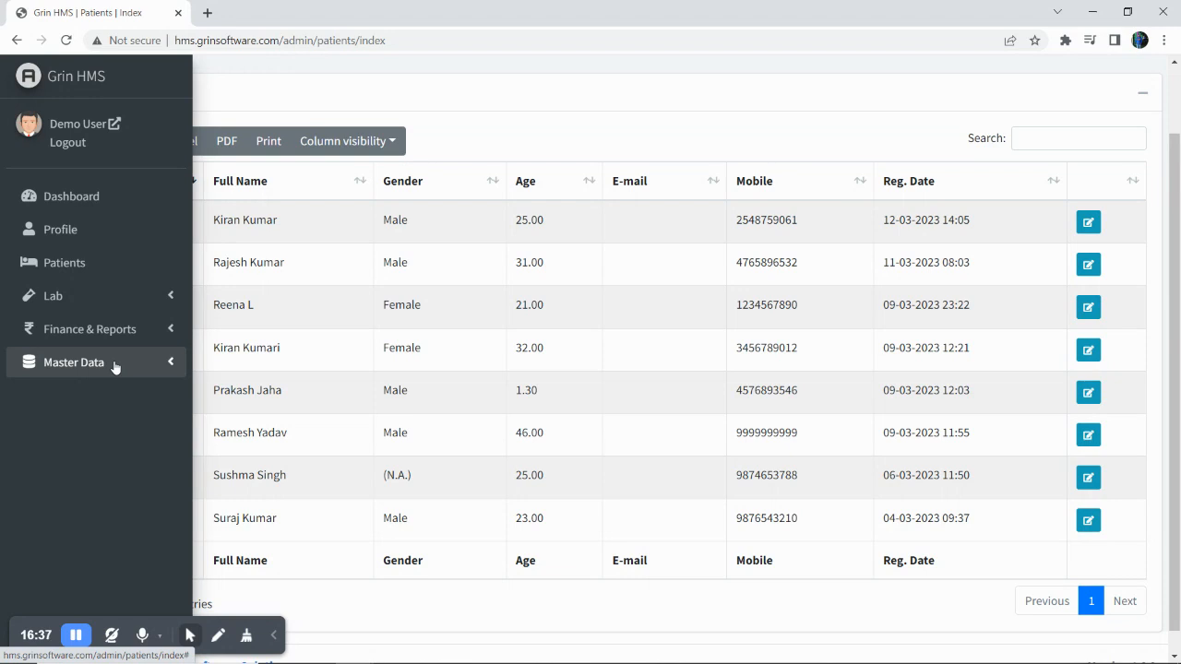